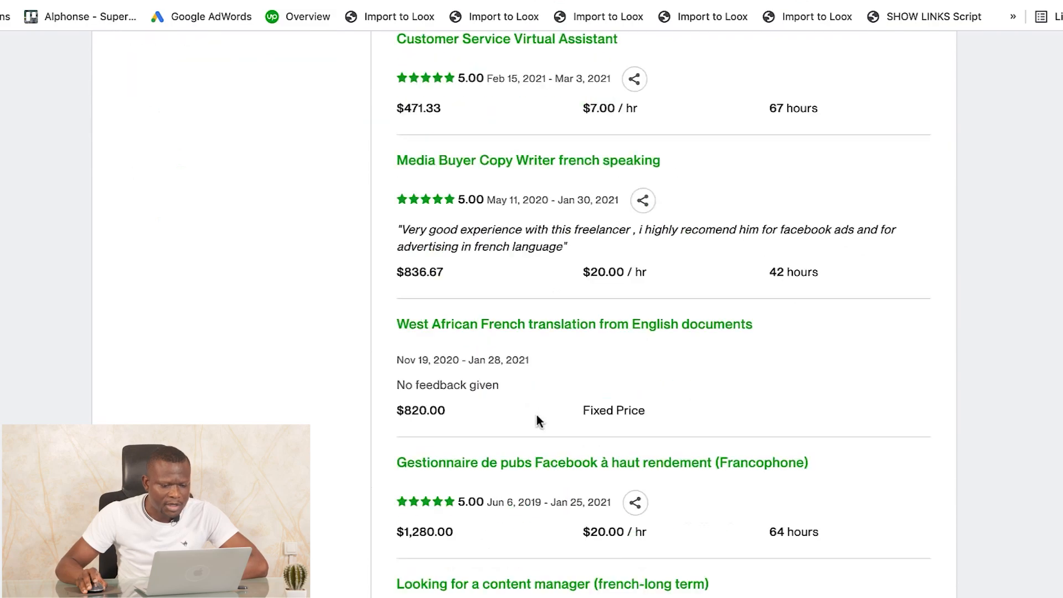
# Look through the freelancer profile's overview, work history, portfolio and skills down to the Your Project Catalog section.
pyautogui.scroll(20, 555, 432)
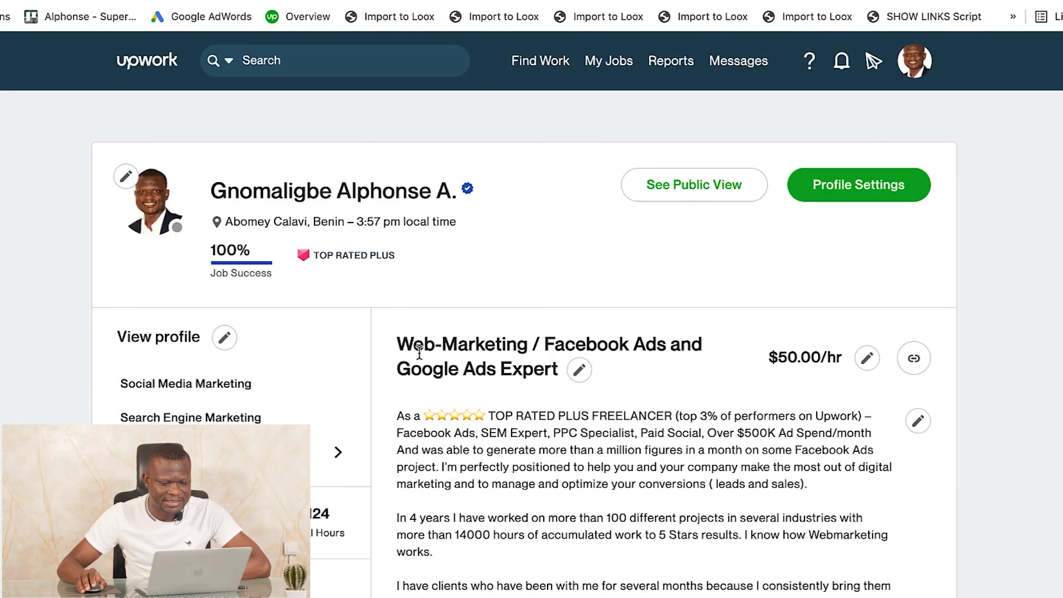
pyautogui.scroll(-15, 614, 498)
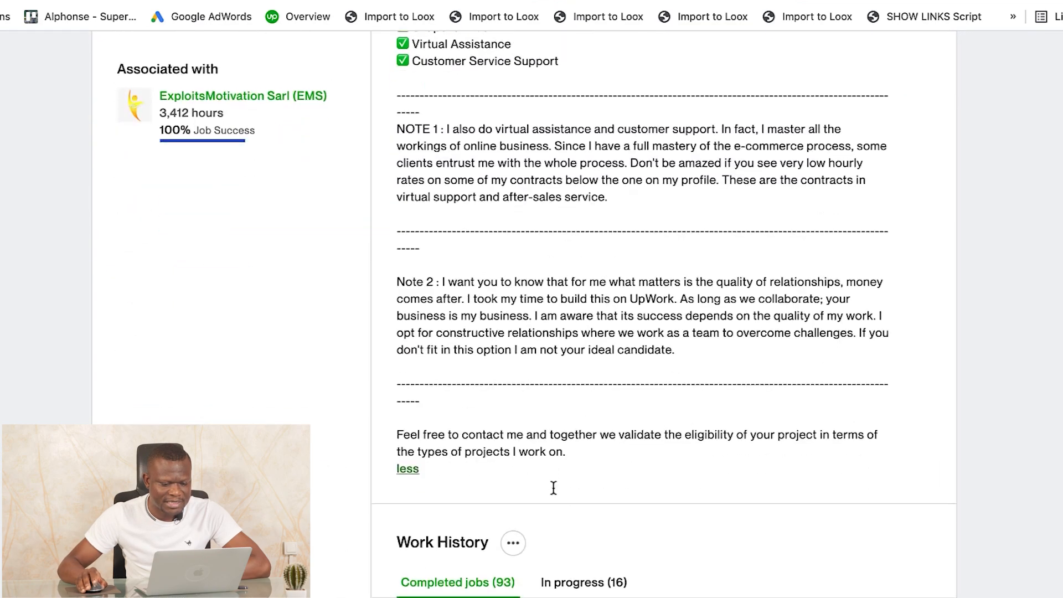
pyautogui.scroll(-2, 554, 487)
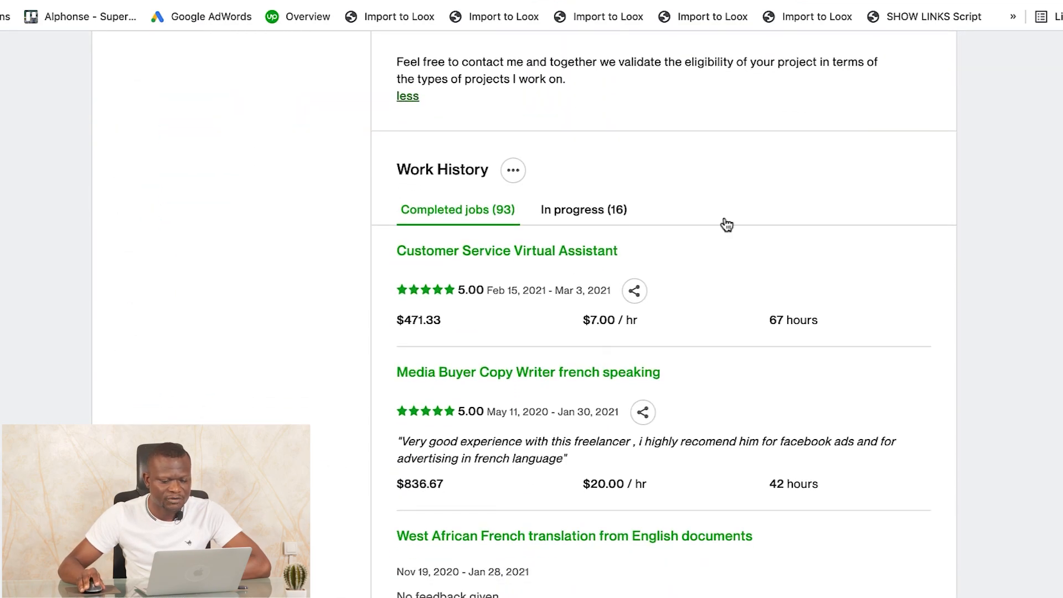
pyautogui.scroll(-20, 577, 531)
pyautogui.scroll(-5, 578, 534)
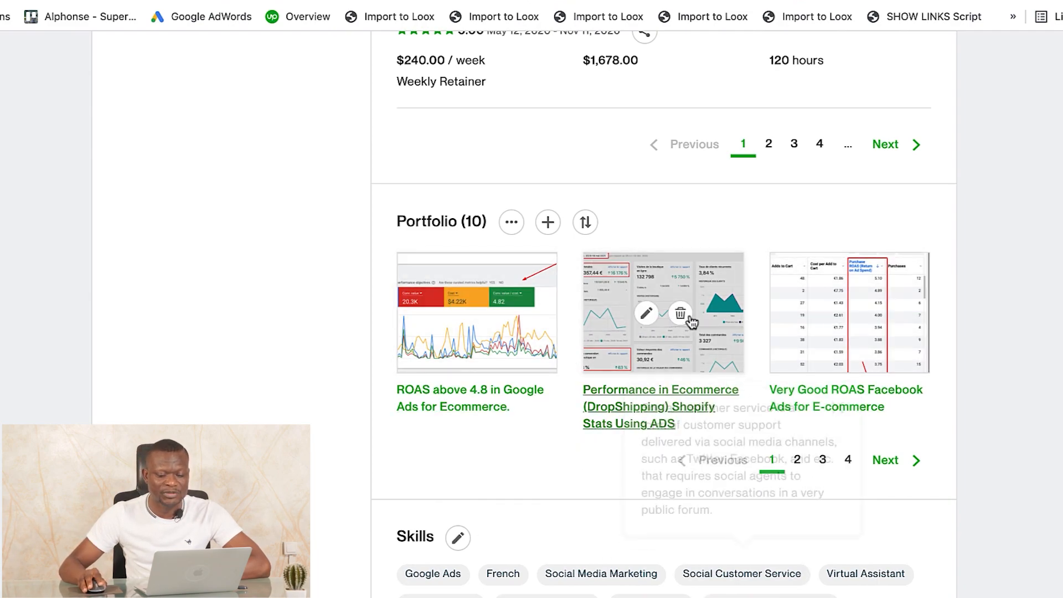
pyautogui.scroll(-6, 602, 497)
pyautogui.scroll(-1, 600, 495)
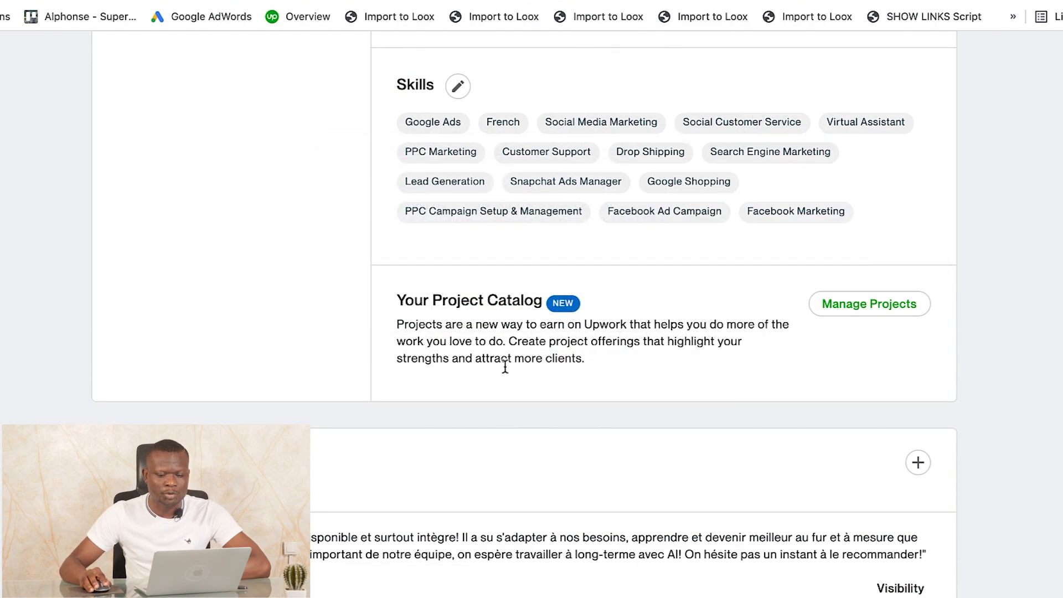
pyautogui.moveTo(398, 299); pyautogui.dragTo(532, 304)
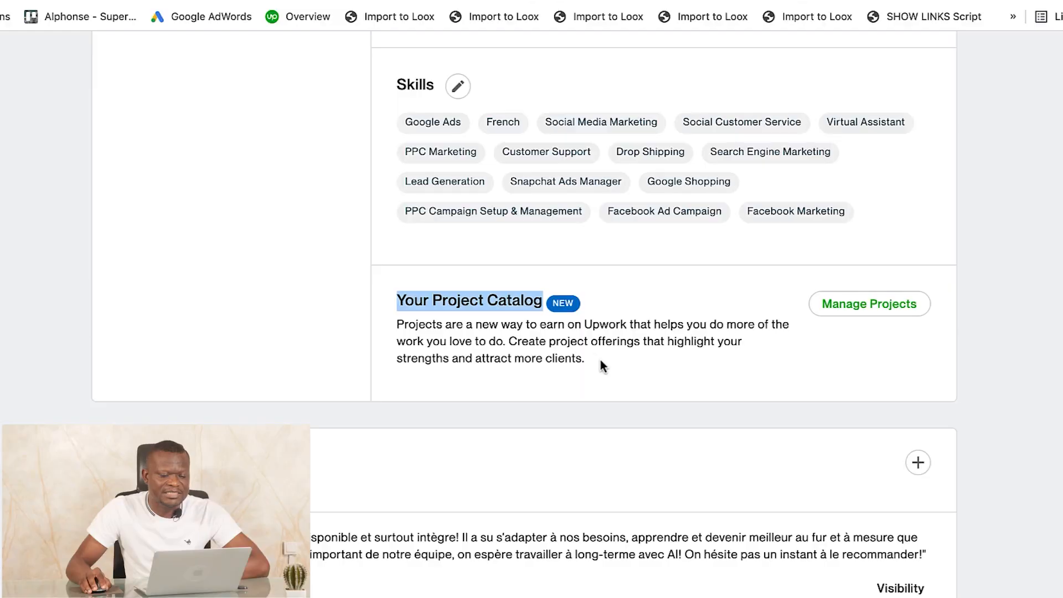
pyautogui.moveTo(600, 363); pyautogui.dragTo(548, 340)
pyautogui.click(582, 310)
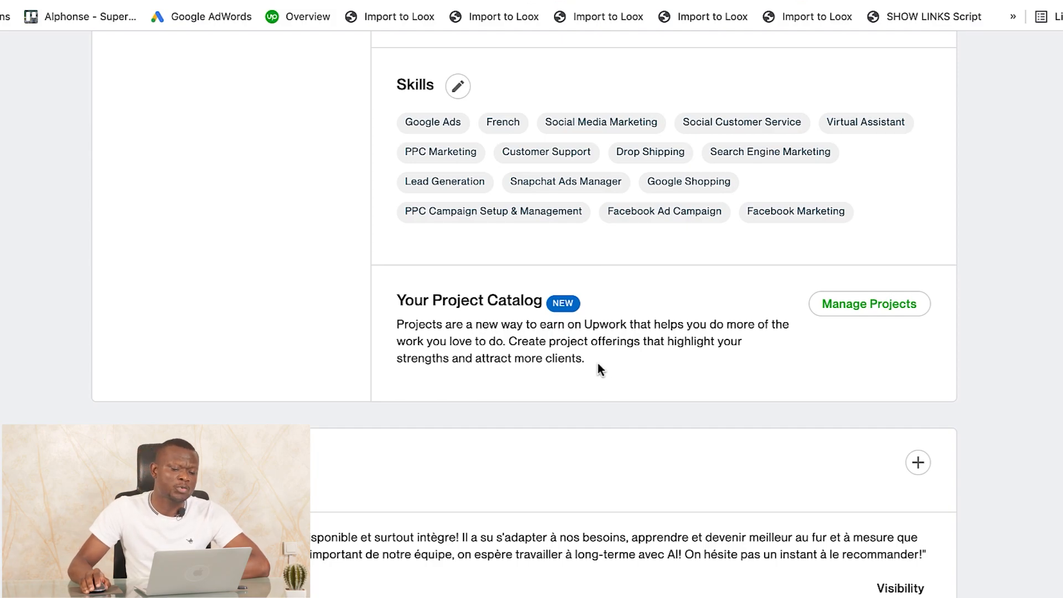
# Open the project management page from the profile's Your Project Catalog section.
pyautogui.scroll(20, 599, 365)
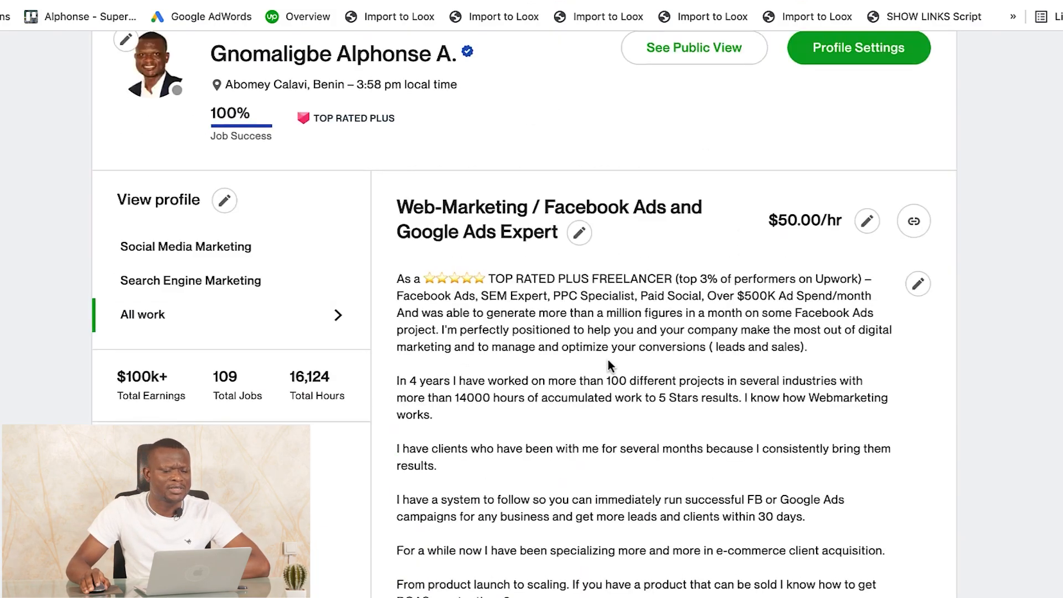
pyautogui.scroll(5, 607, 364)
pyautogui.scroll(-20, 710, 513)
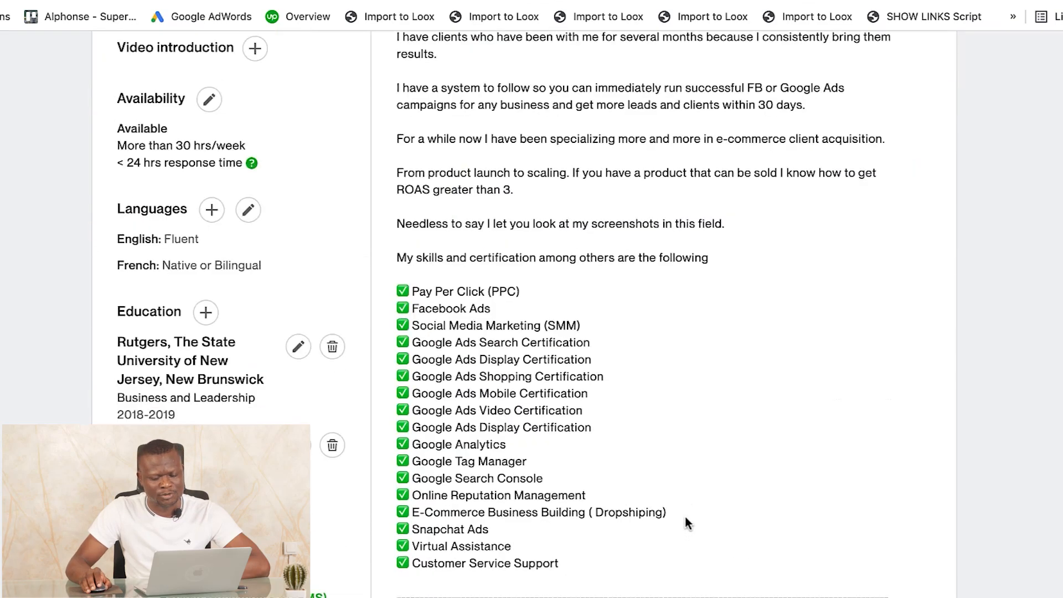
pyautogui.scroll(-20, 681, 500)
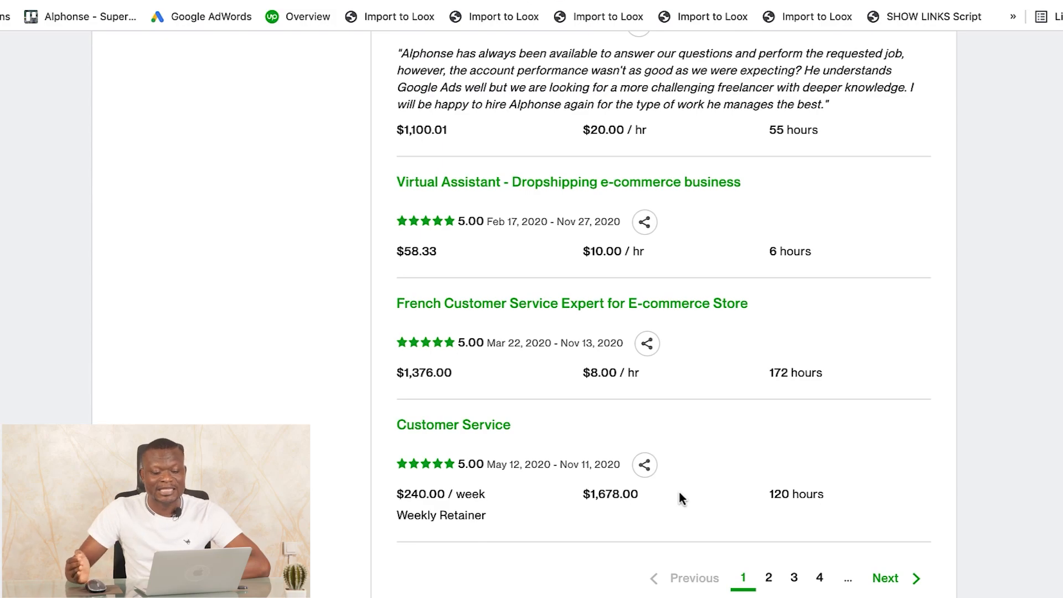
pyautogui.scroll(-3, 623, 493)
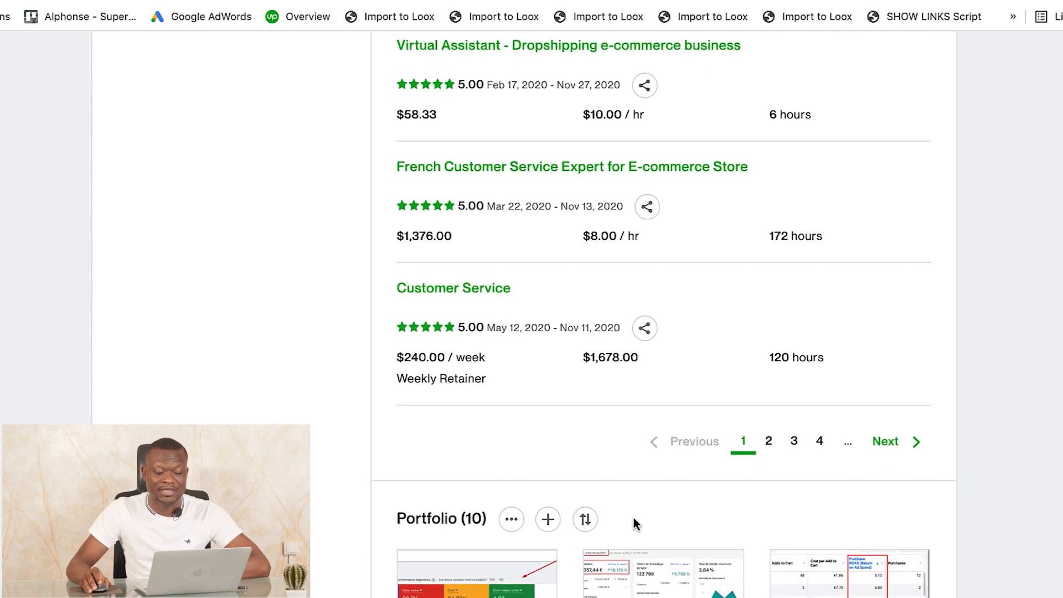
pyautogui.scroll(-3, 635, 523)
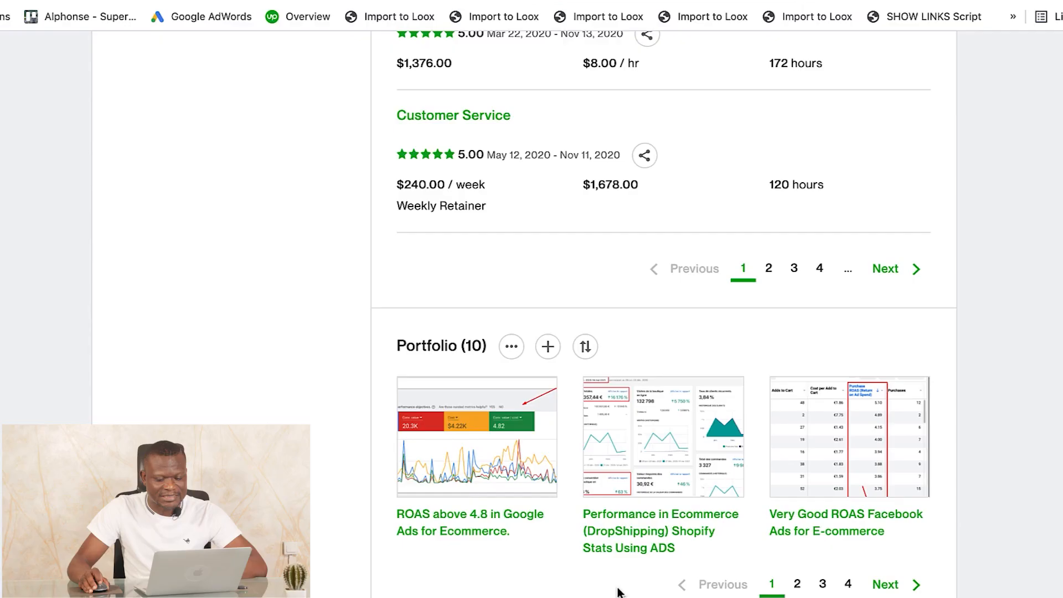
pyautogui.scroll(-5, 620, 590)
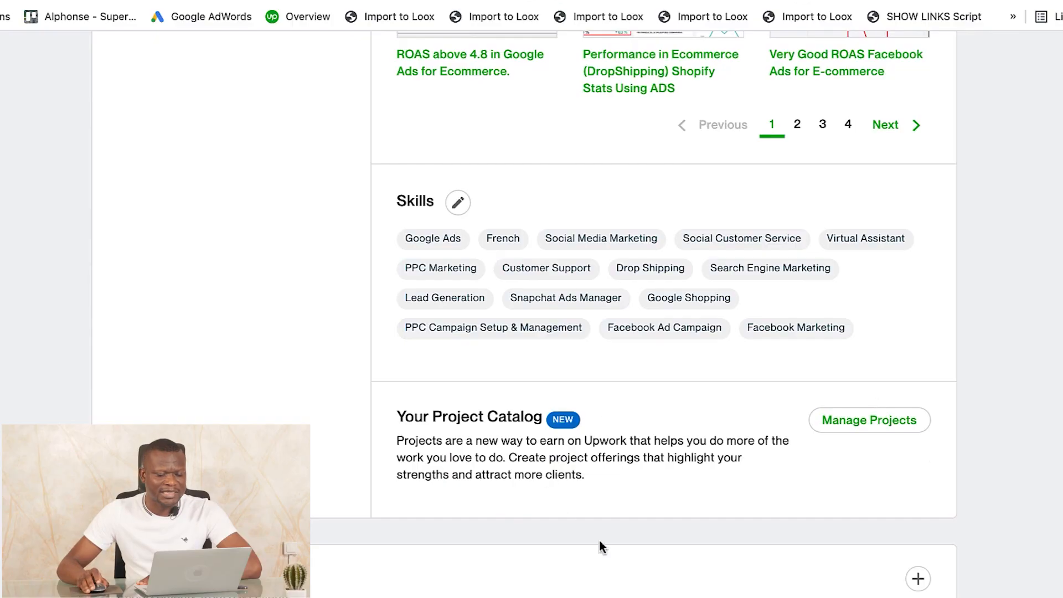
pyautogui.scroll(-2, 601, 547)
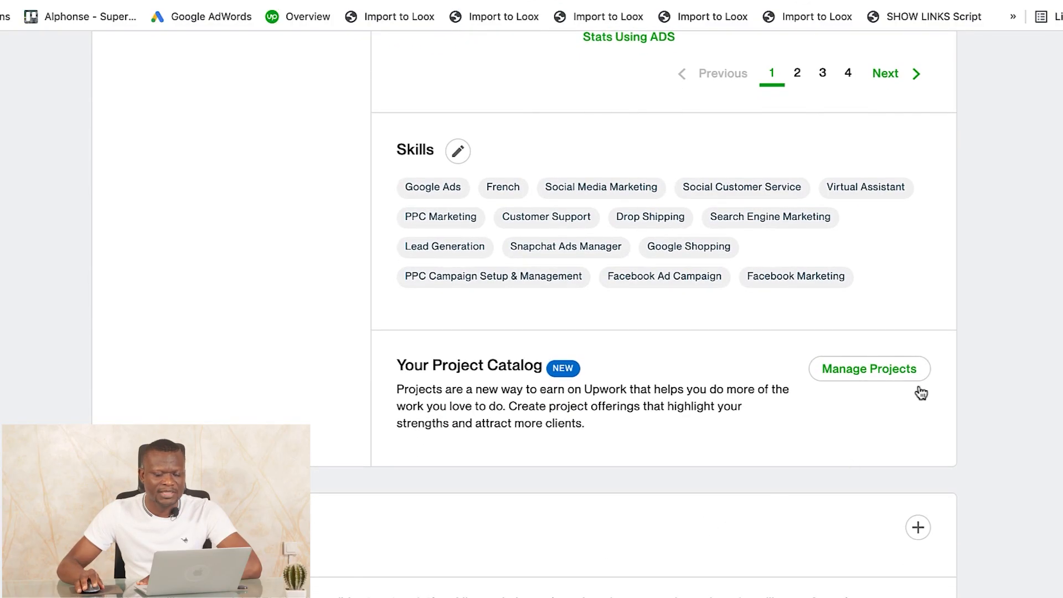
pyautogui.click(857, 371)
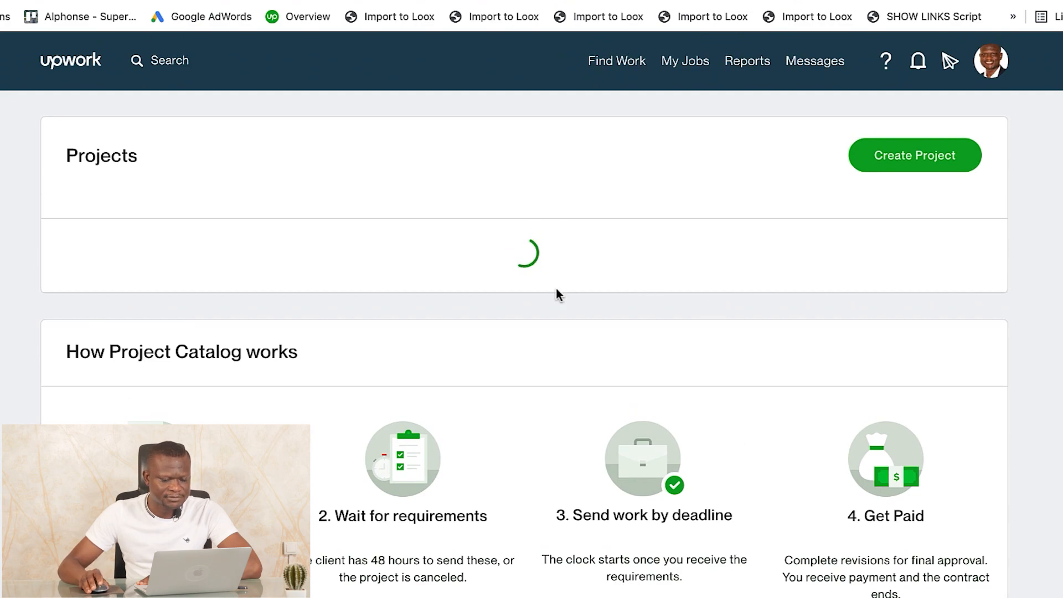
# Check the Under Review and Drafts project lists and the explanation of how Project Catalog works.
pyautogui.scroll(-8, 540, 390)
pyautogui.scroll(8, 540, 390)
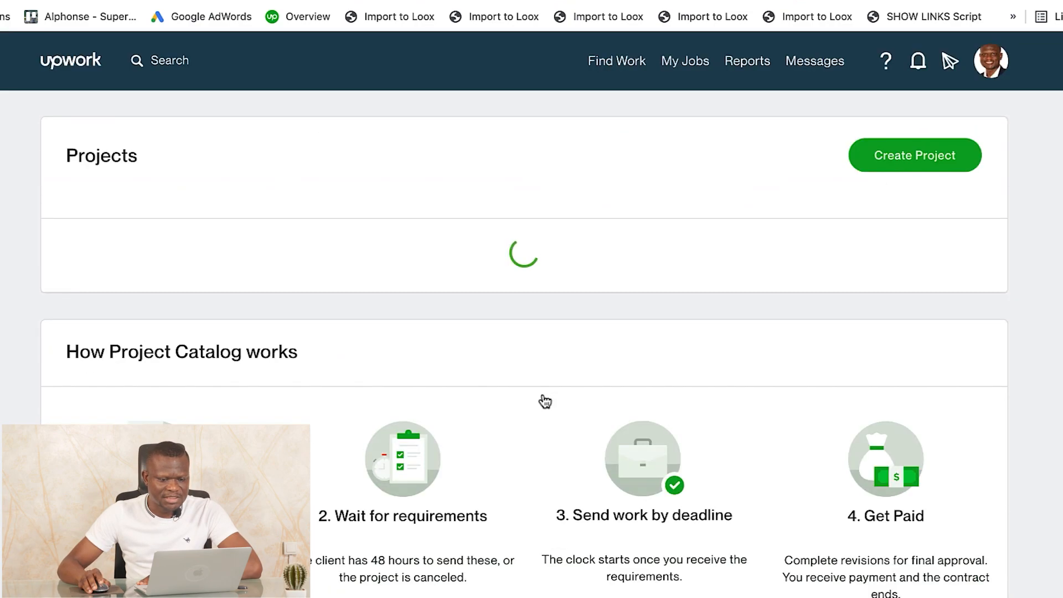
pyautogui.scroll(-1, 553, 403)
pyautogui.scroll(6, 553, 403)
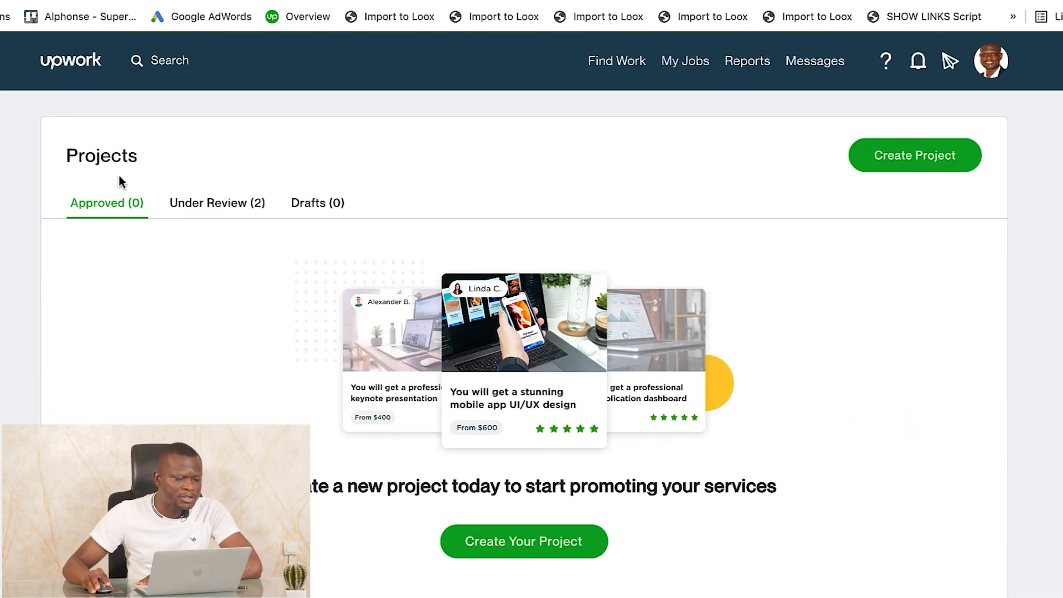
pyautogui.click(194, 204)
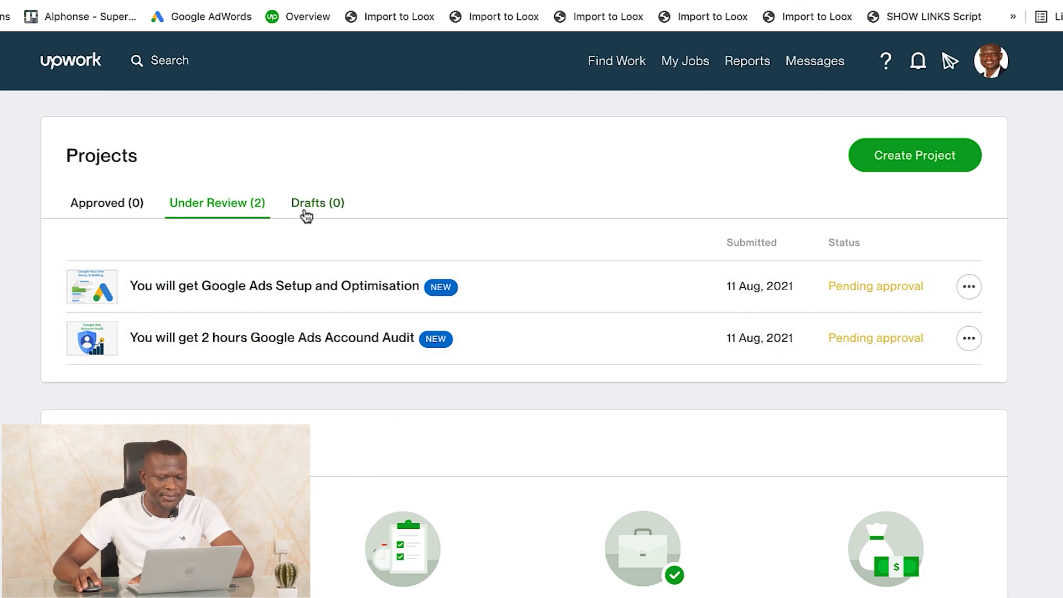
pyautogui.click(314, 206)
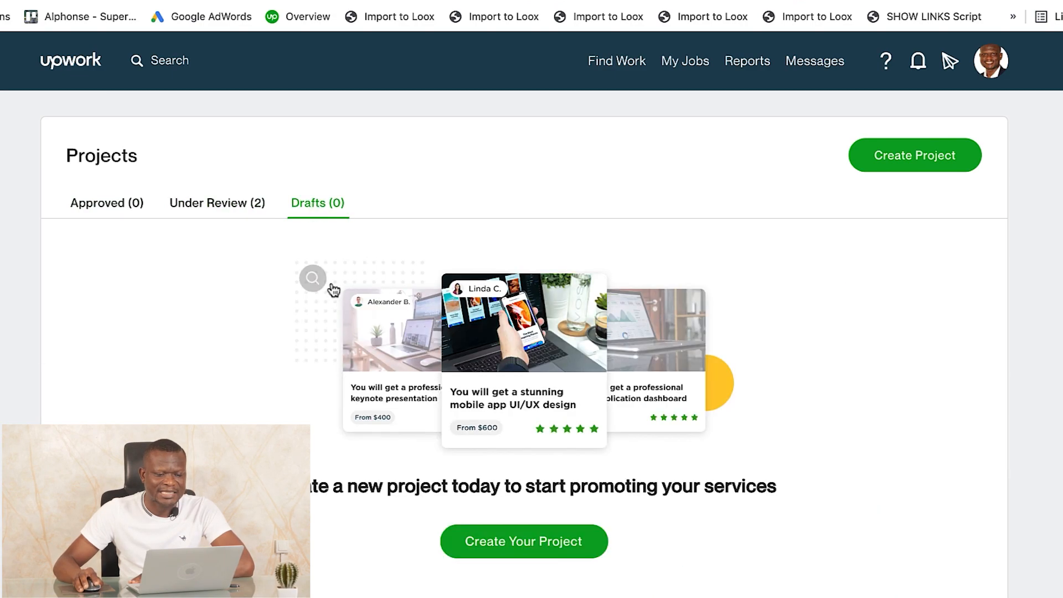
pyautogui.click(229, 205)
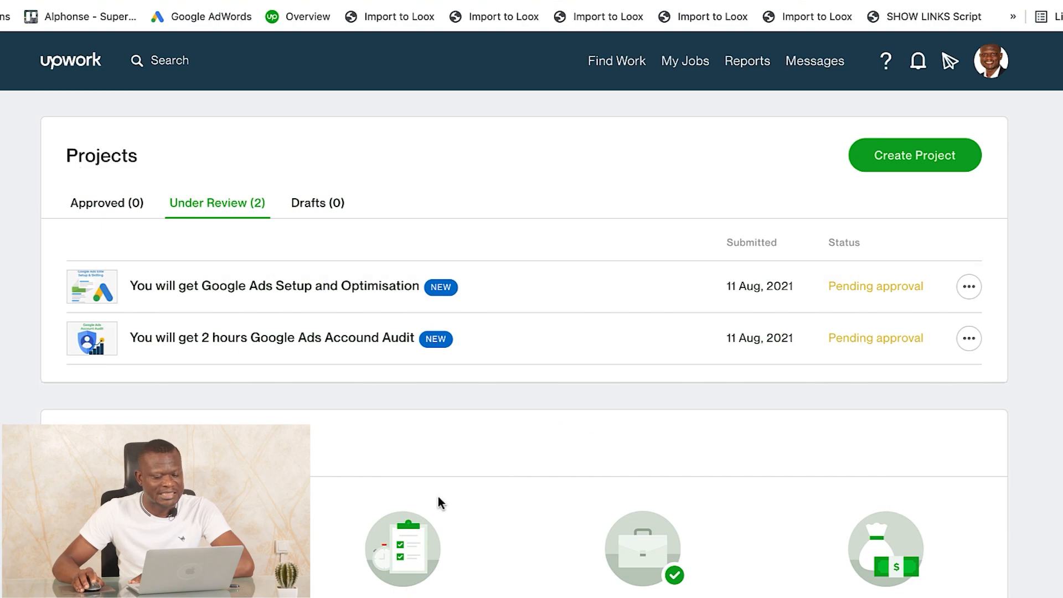
pyautogui.scroll(-5, 500, 582)
pyautogui.scroll(5, 500, 582)
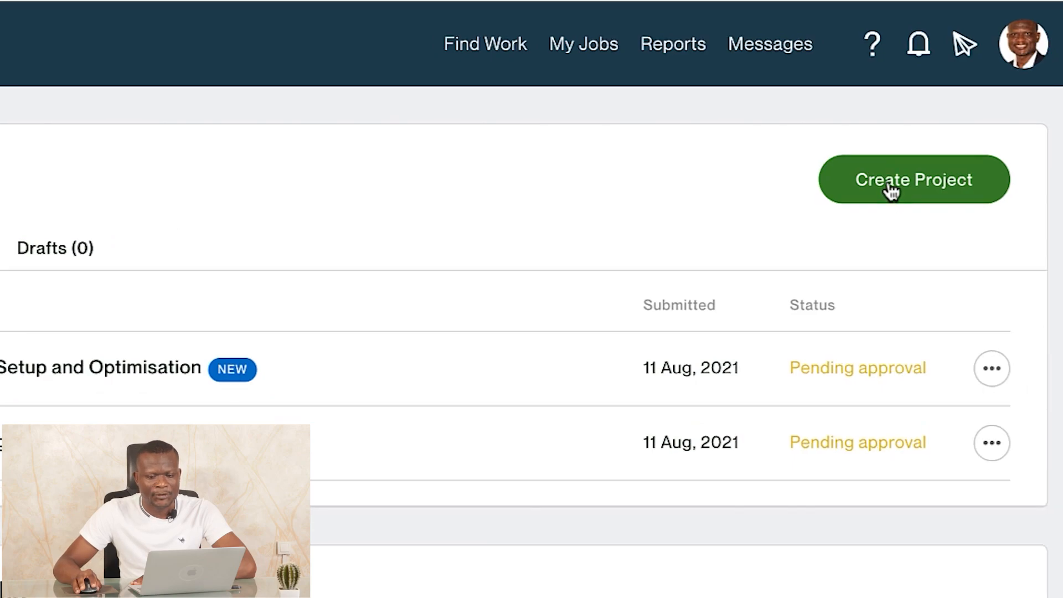
# Start a new catalog project and complete its "You will get" title with "Facebook Ads Account Audit".
pyautogui.click(890, 193)
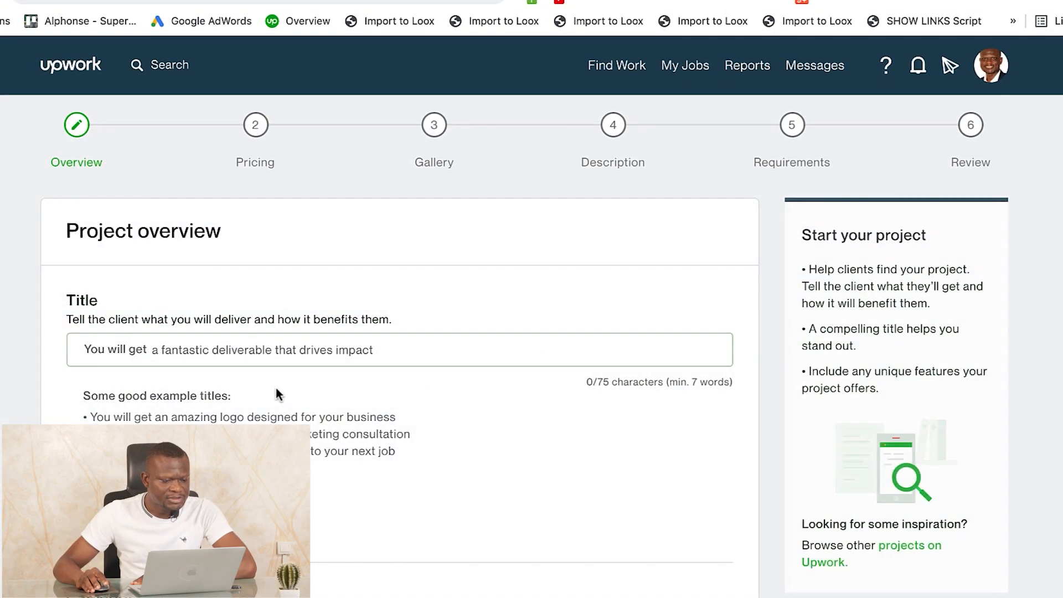
pyautogui.click(182, 348)
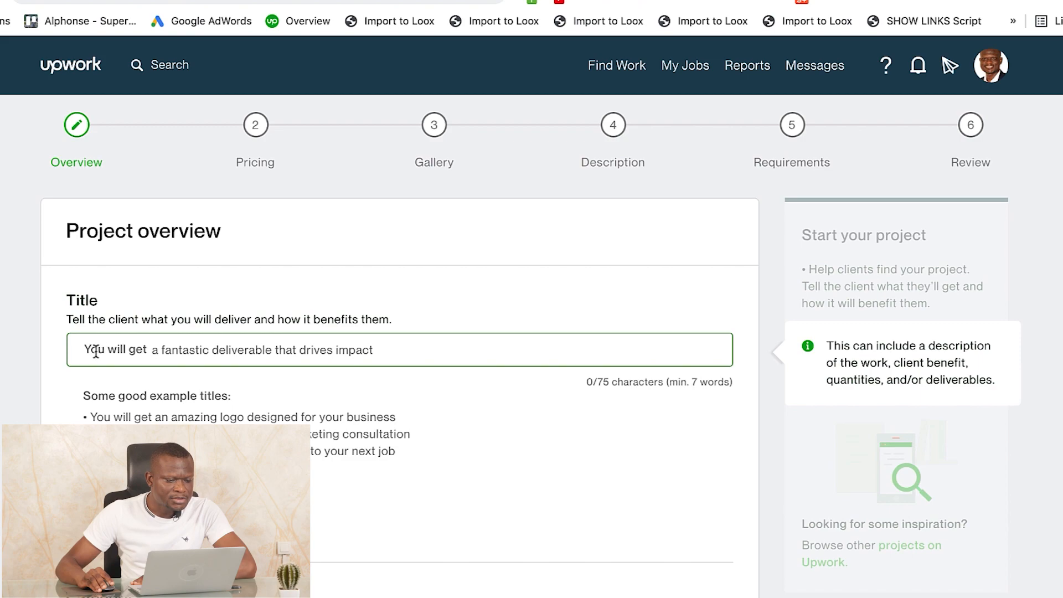
pyautogui.click(427, 308)
pyautogui.click(304, 351)
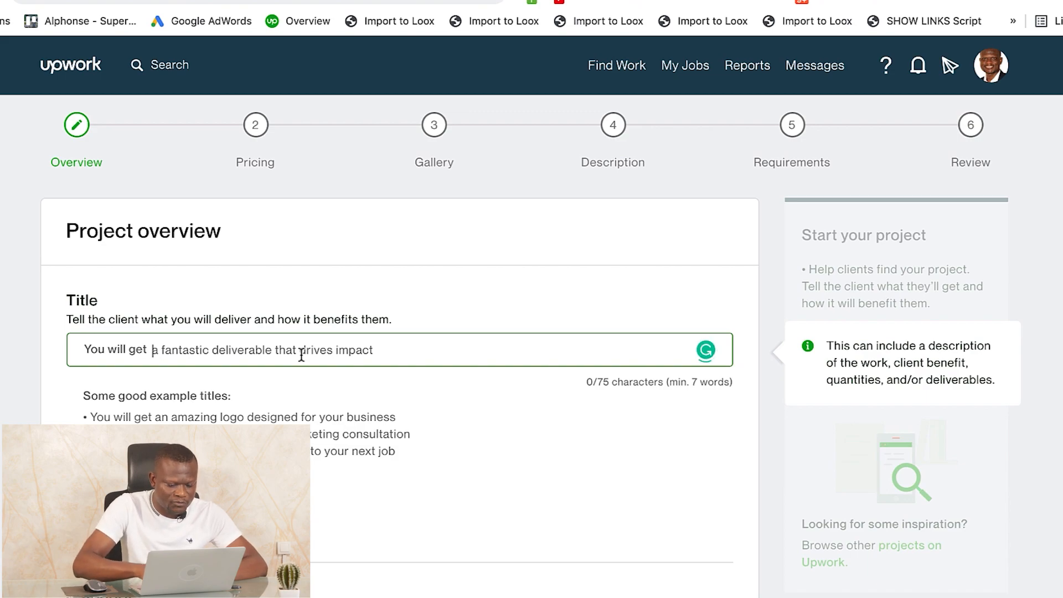
pyautogui.write('Facebook Ads Account Audit')
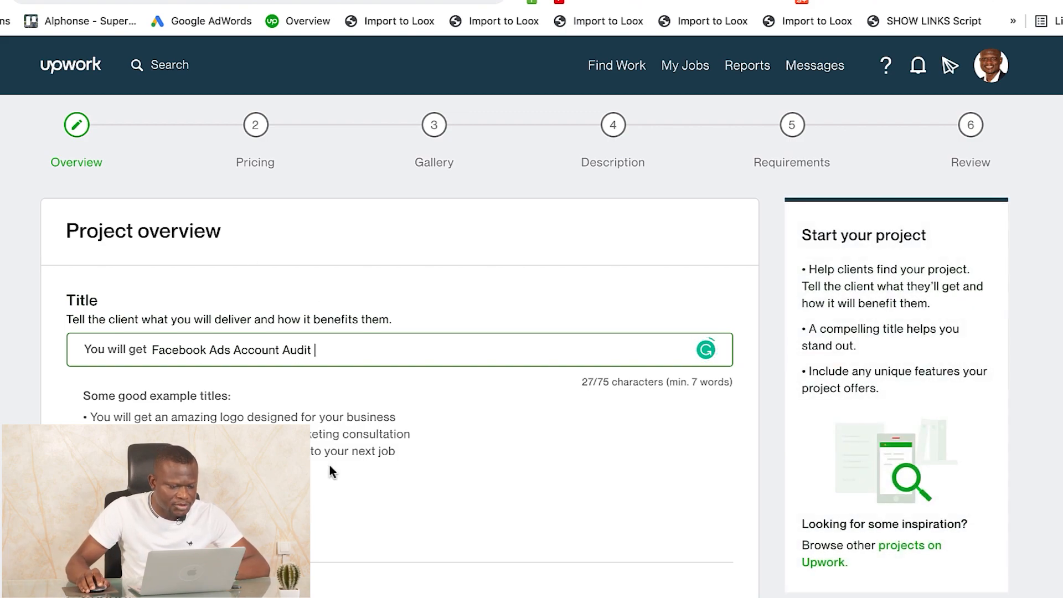
# Select "As a Freelancer" as the project's billing account.
pyautogui.scroll(-6, 422, 458)
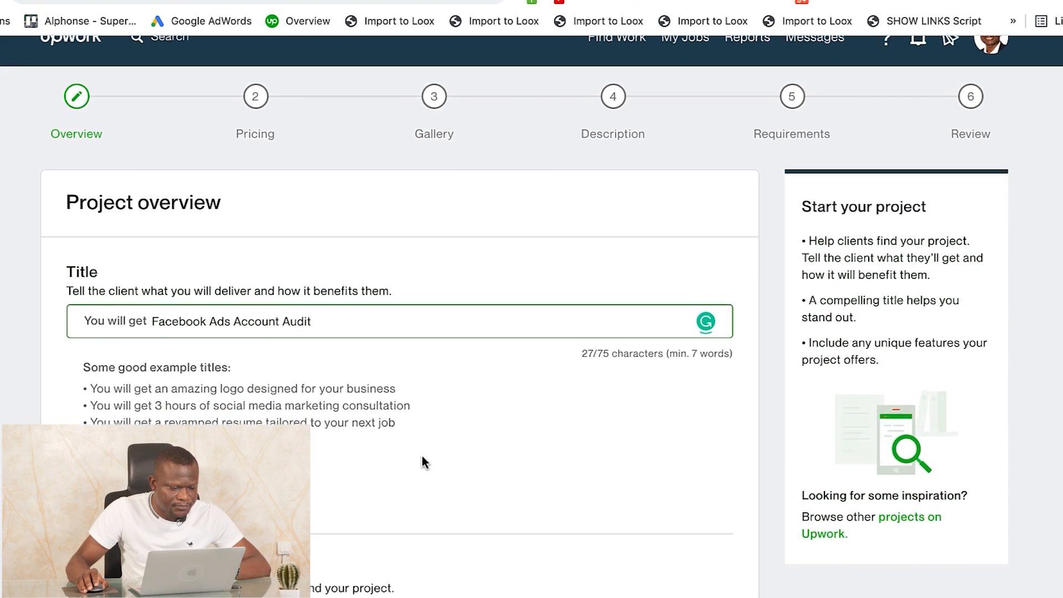
pyautogui.scroll(-4, 274, 189)
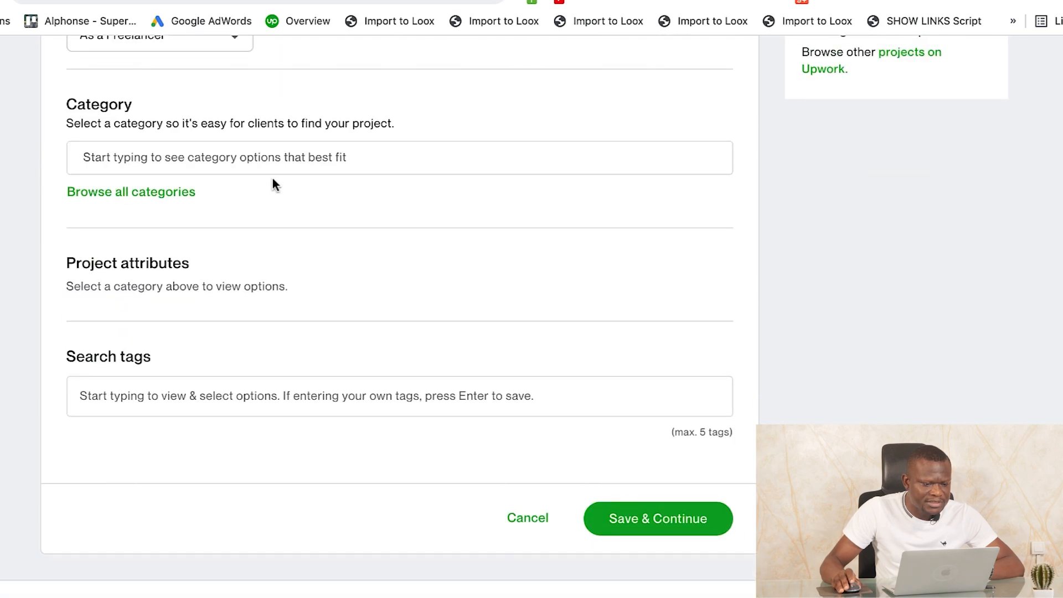
pyautogui.scroll(10, 362, 194)
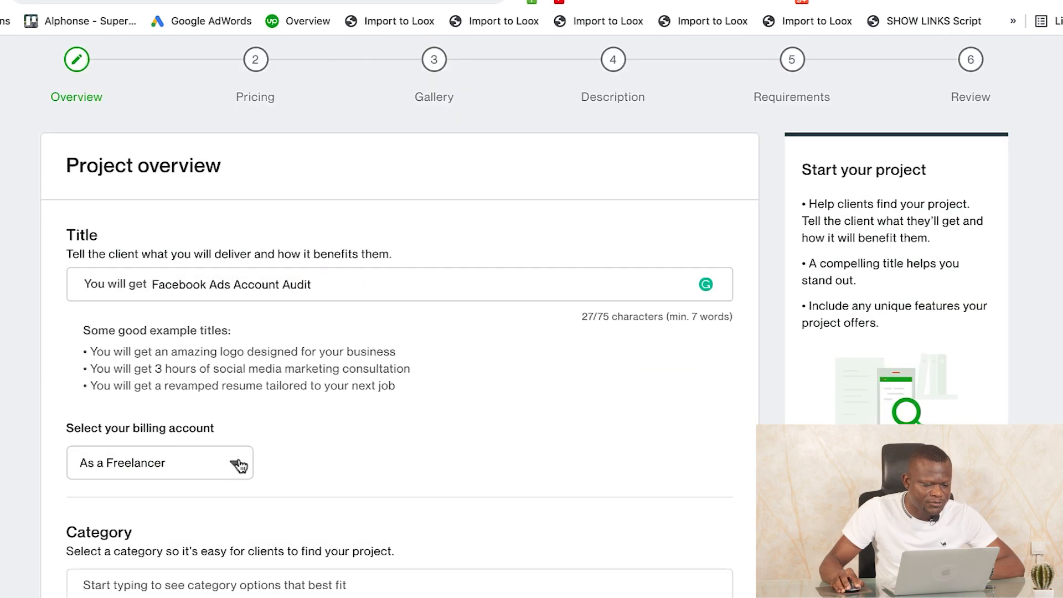
pyautogui.click(235, 462)
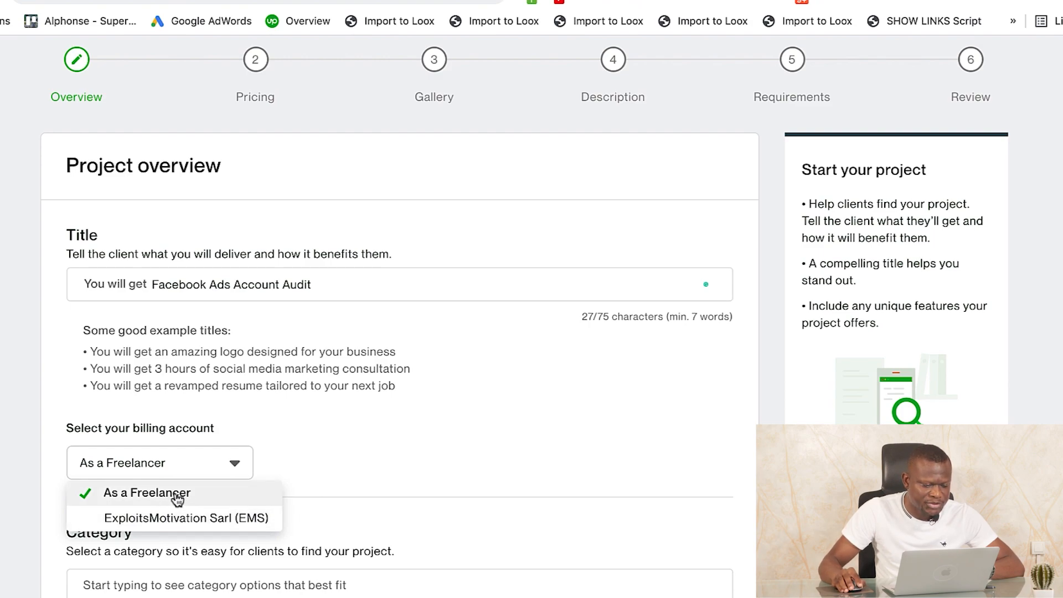
pyautogui.click(177, 495)
pyautogui.scroll(1, 465, 474)
pyautogui.scroll(-6, 467, 474)
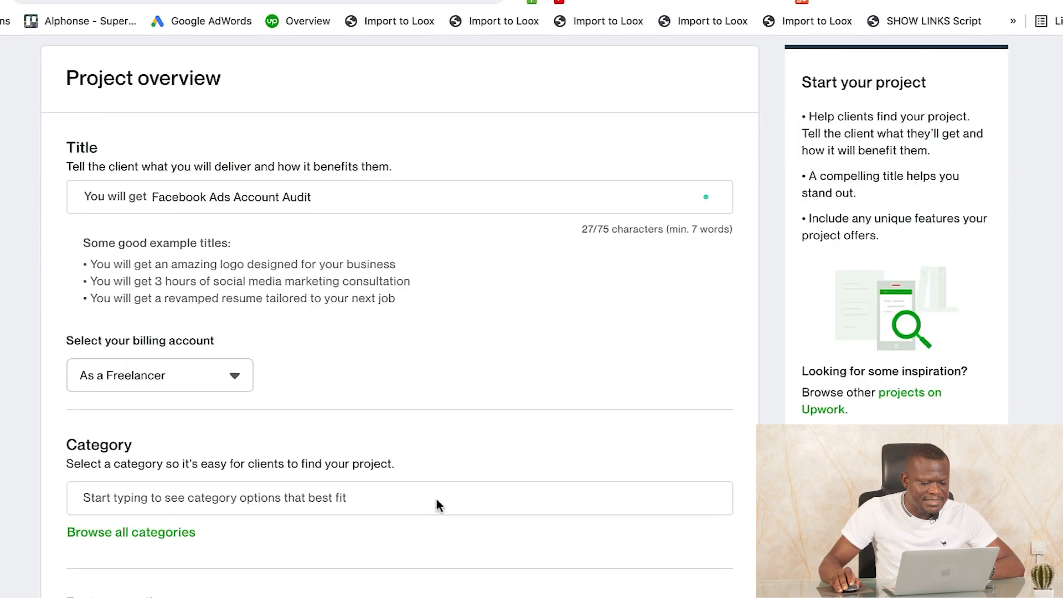
# Set the project's category to Marketing > Social Media Advertising from the full category list.
pyautogui.click(253, 316)
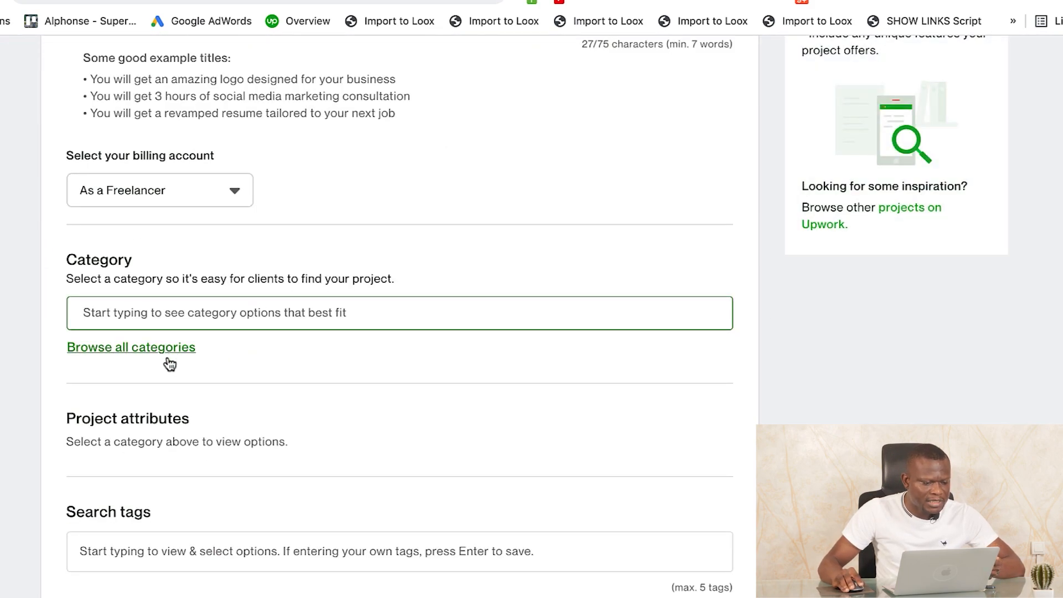
pyautogui.click(159, 348)
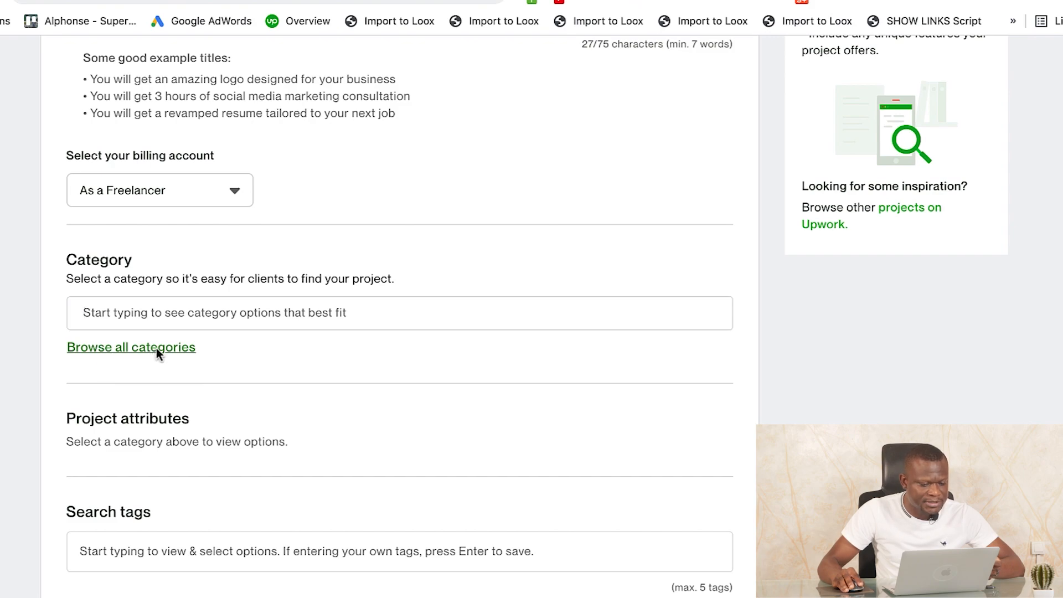
pyautogui.click(575, 333)
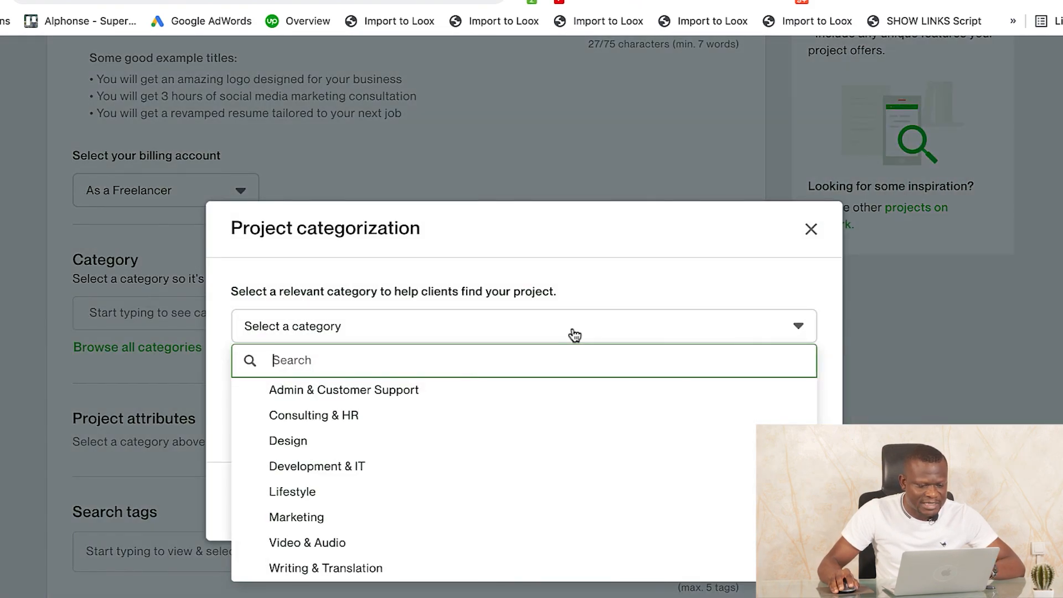
pyautogui.click(315, 517)
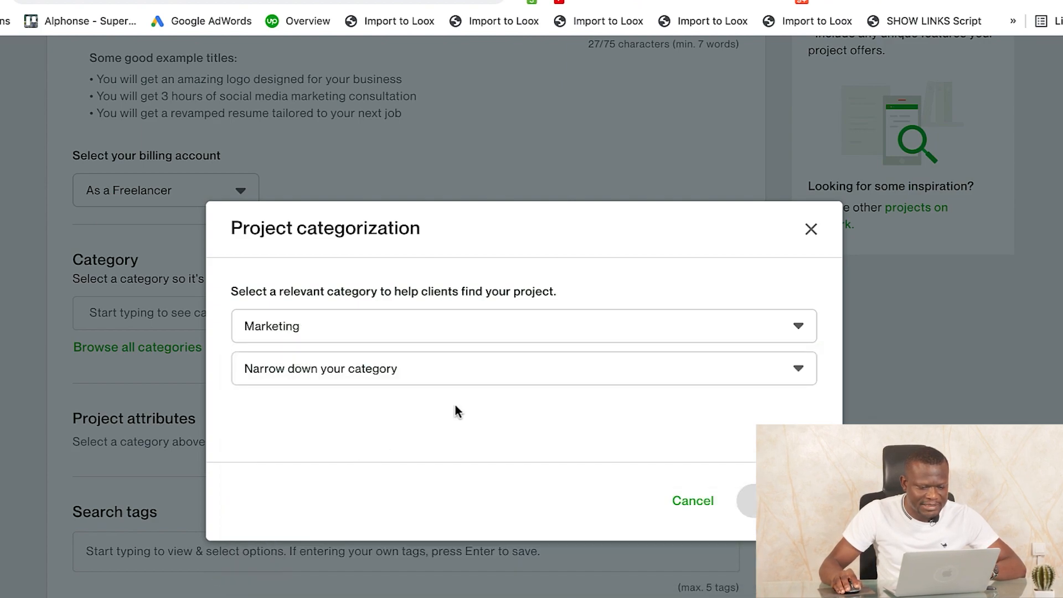
pyautogui.click(766, 369)
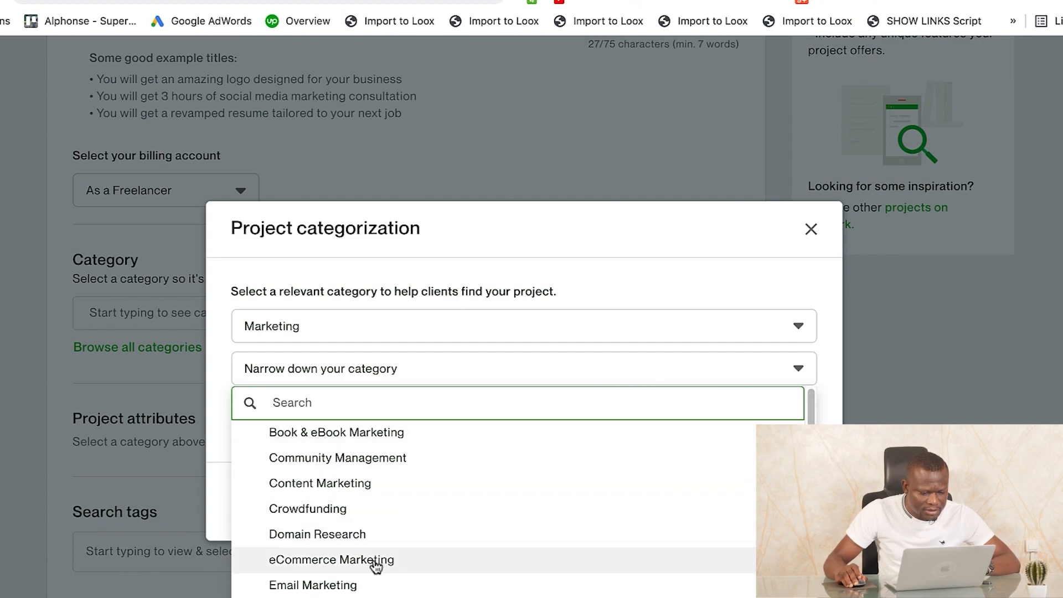
pyautogui.scroll(-1, 372, 561)
pyautogui.scroll(-8, 372, 560)
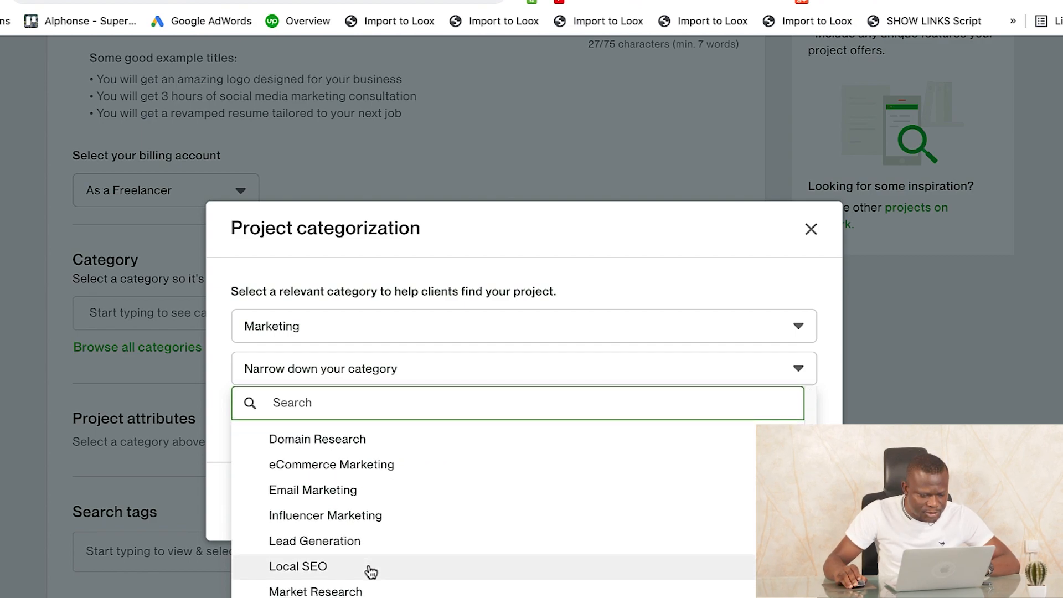
pyautogui.scroll(-2, 362, 531)
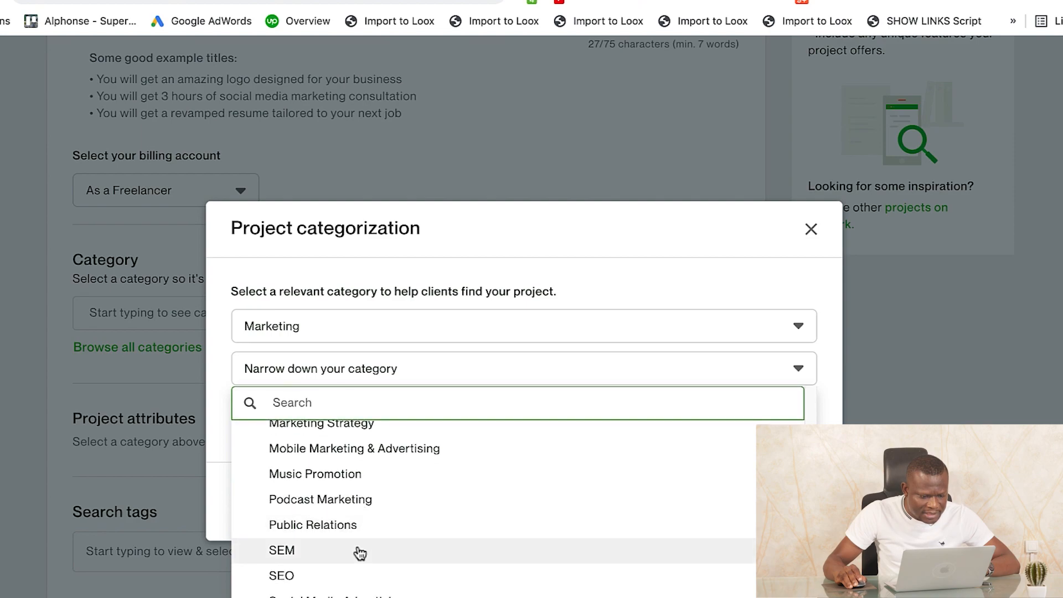
pyautogui.scroll(-5, 321, 569)
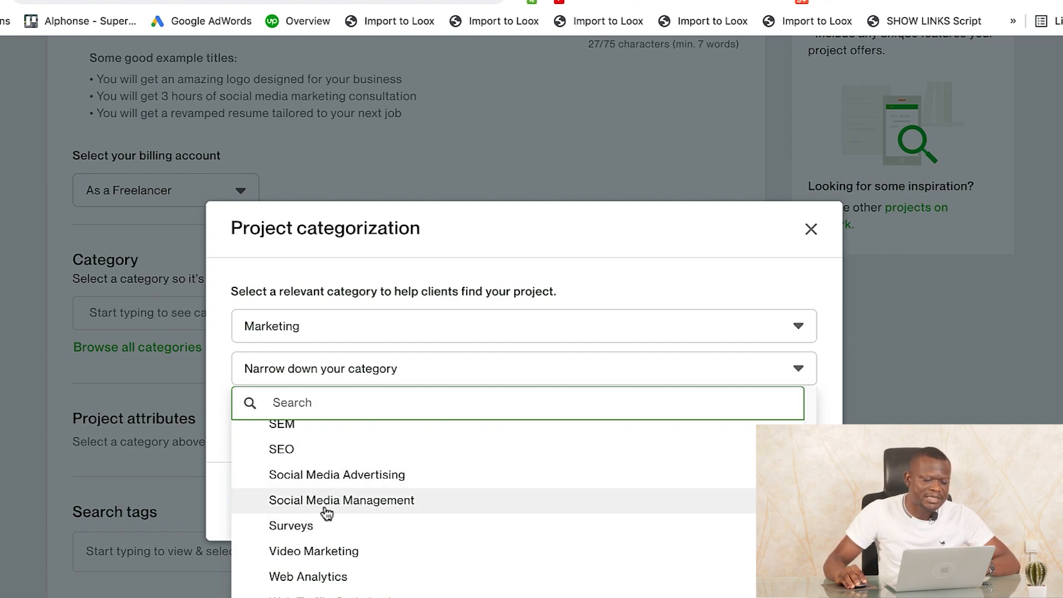
pyautogui.click(308, 476)
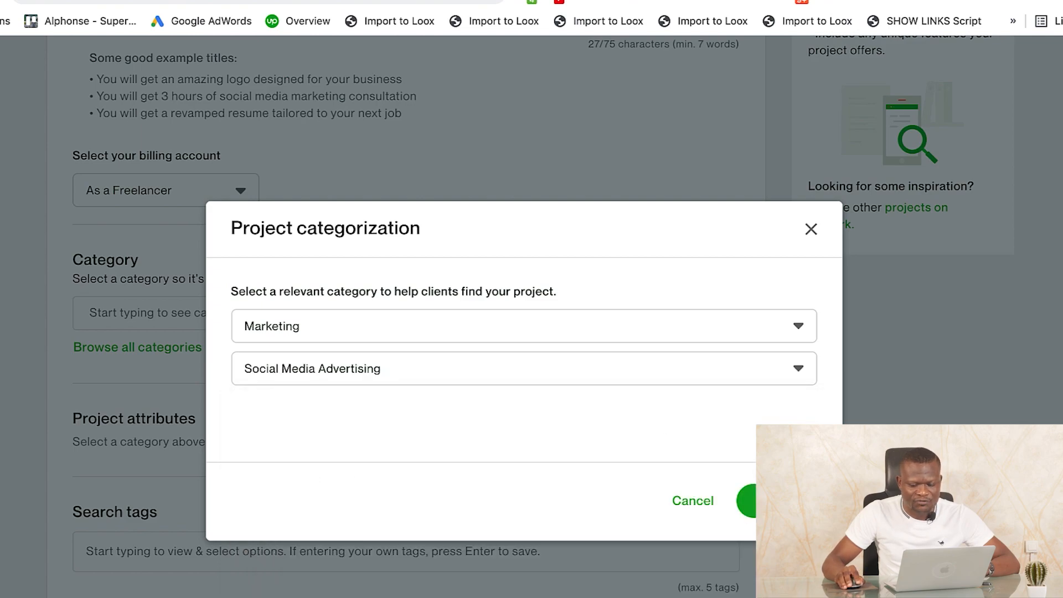
pyautogui.click(767, 501)
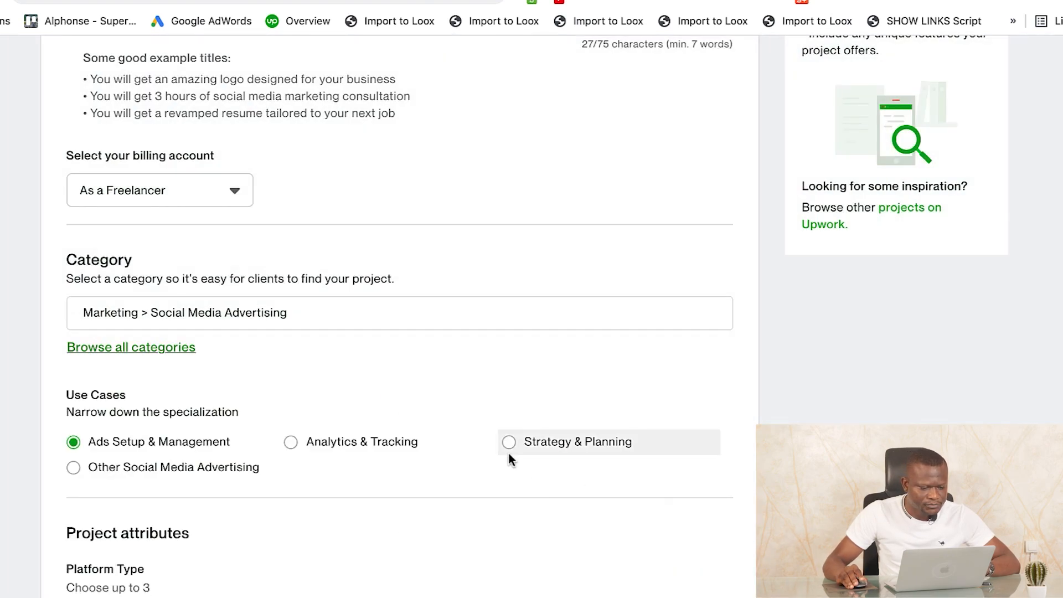
# Select only Facebook as the platform type, keeping the Ads Setup & Management use case.
pyautogui.scroll(-3, 559, 523)
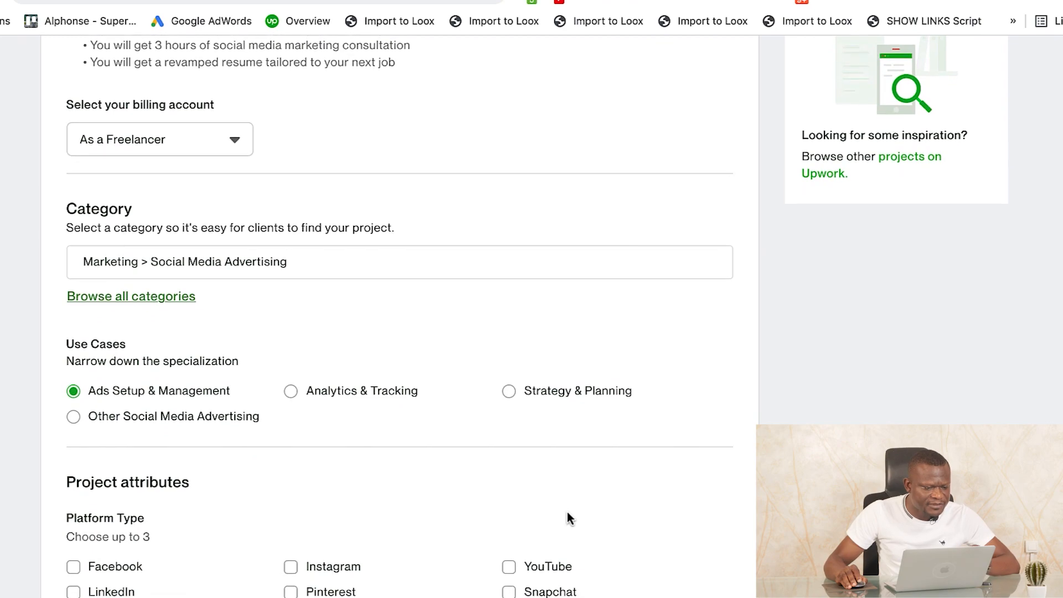
pyautogui.scroll(-3, 567, 512)
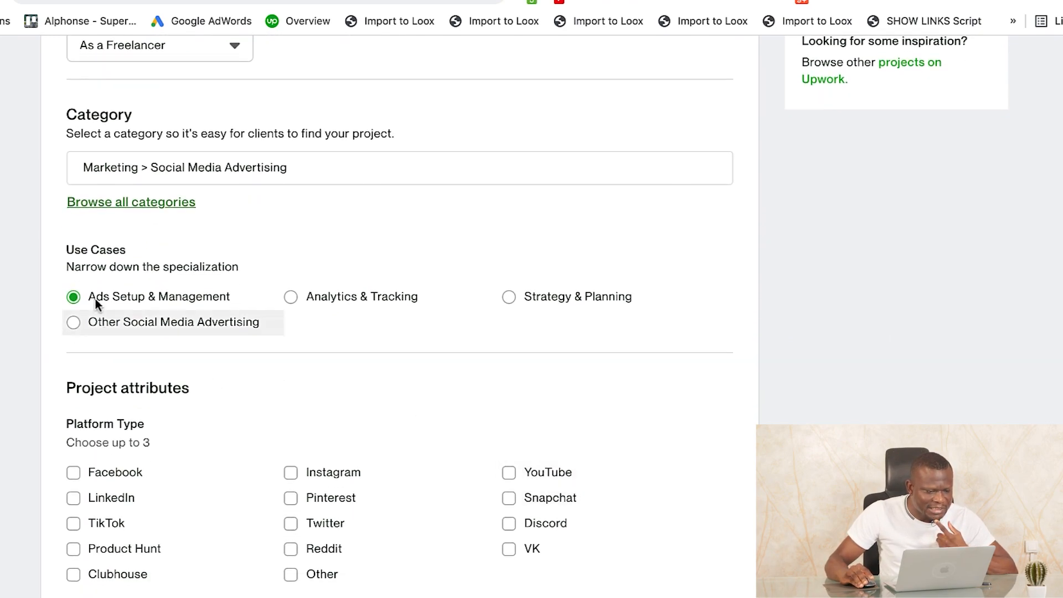
pyautogui.scroll(-4, 122, 410)
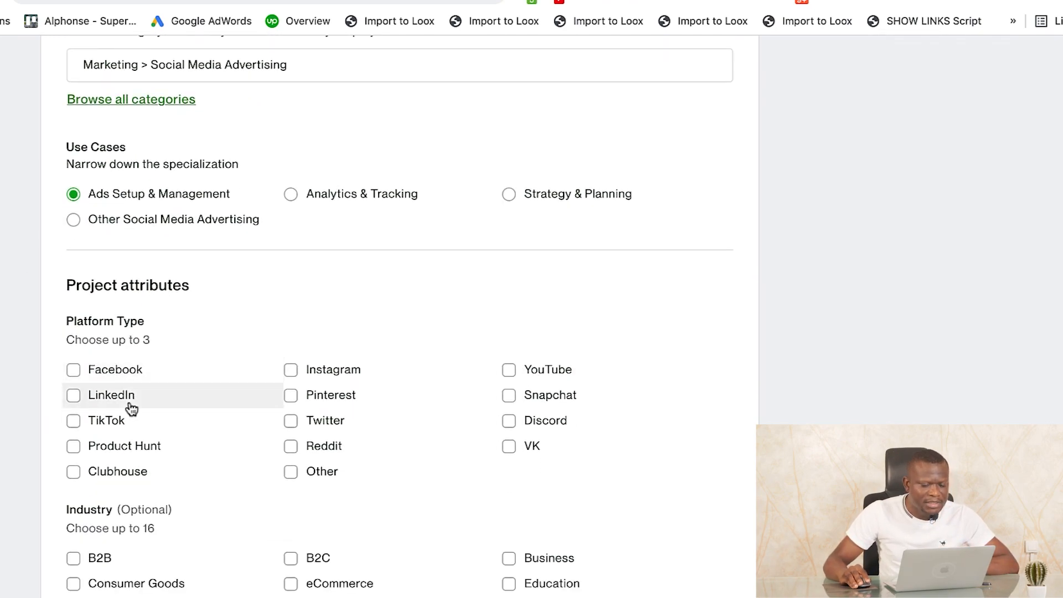
pyautogui.scroll(10, 138, 409)
pyautogui.scroll(-13, 283, 228)
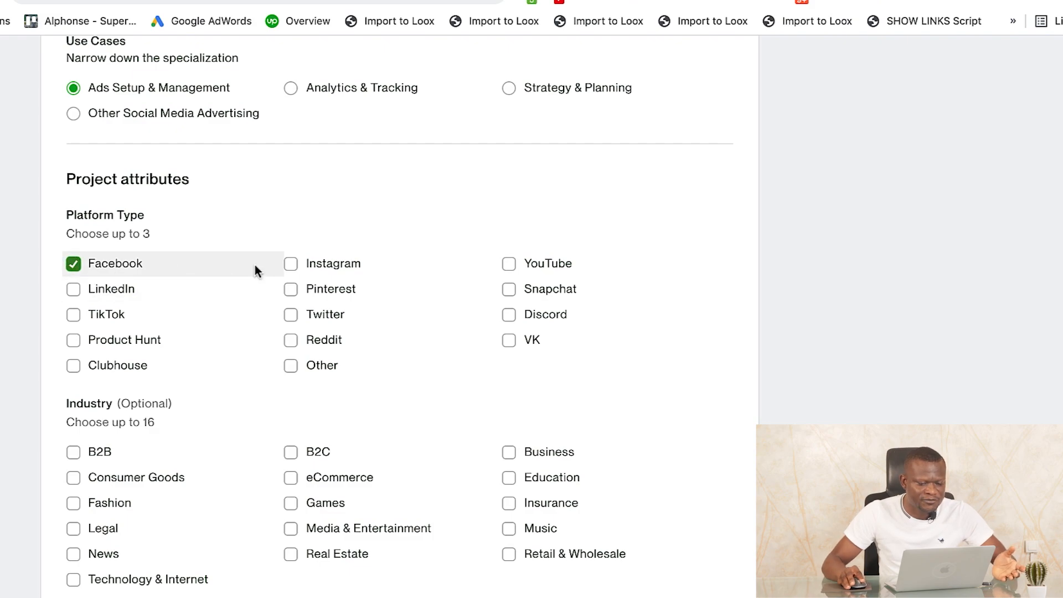
pyautogui.click(509, 291)
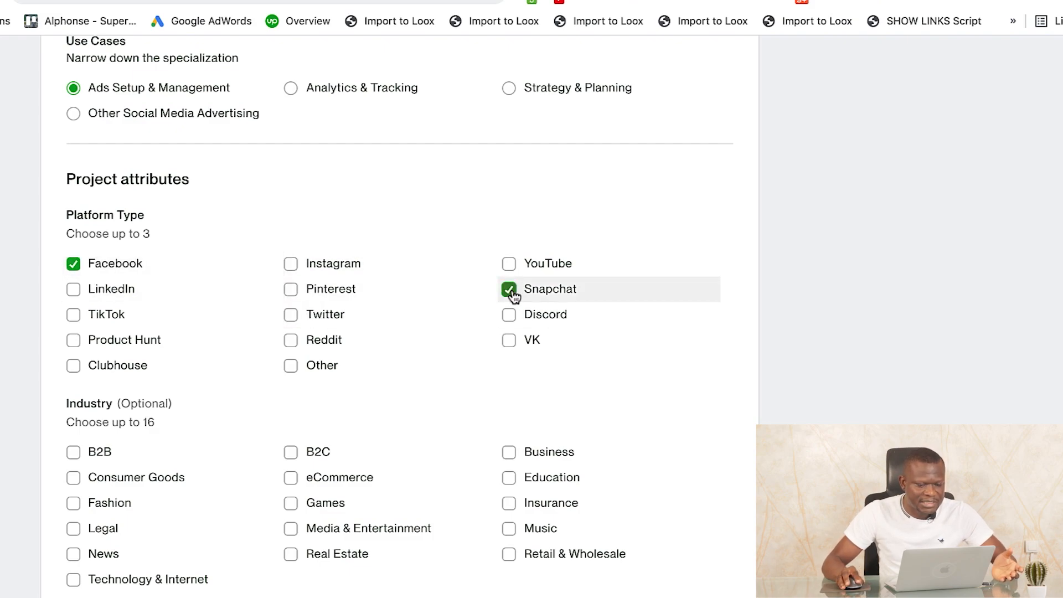
pyautogui.click(509, 291)
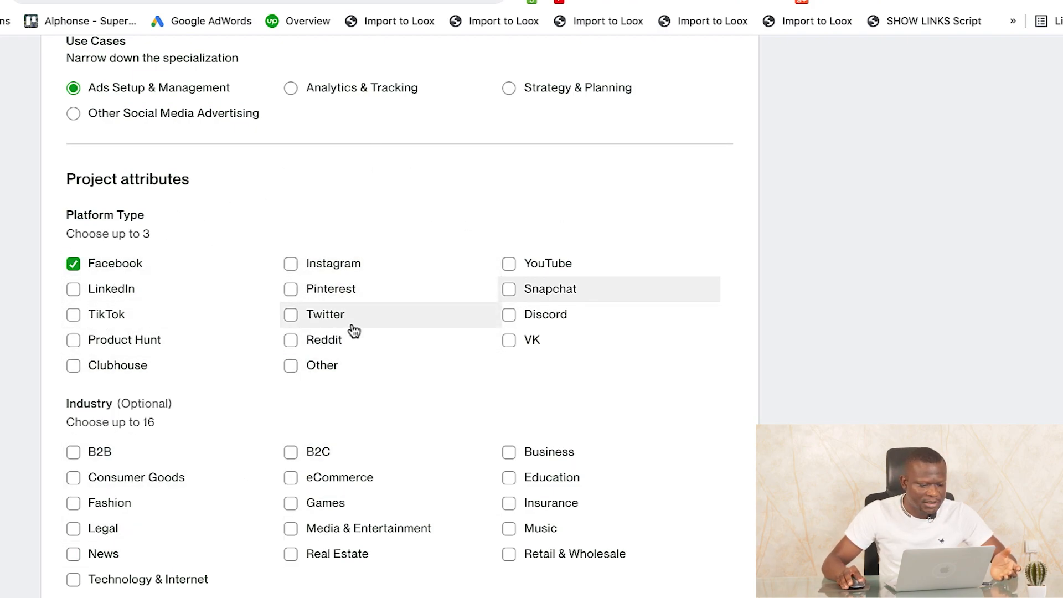
# Select the industries eCommerce, Business, Education, Insurance, B2B, Fashion, Consumer Goods, Real Estate, Retail & Wholesale, and Technology & Internet.
pyautogui.scroll(-3, 277, 524)
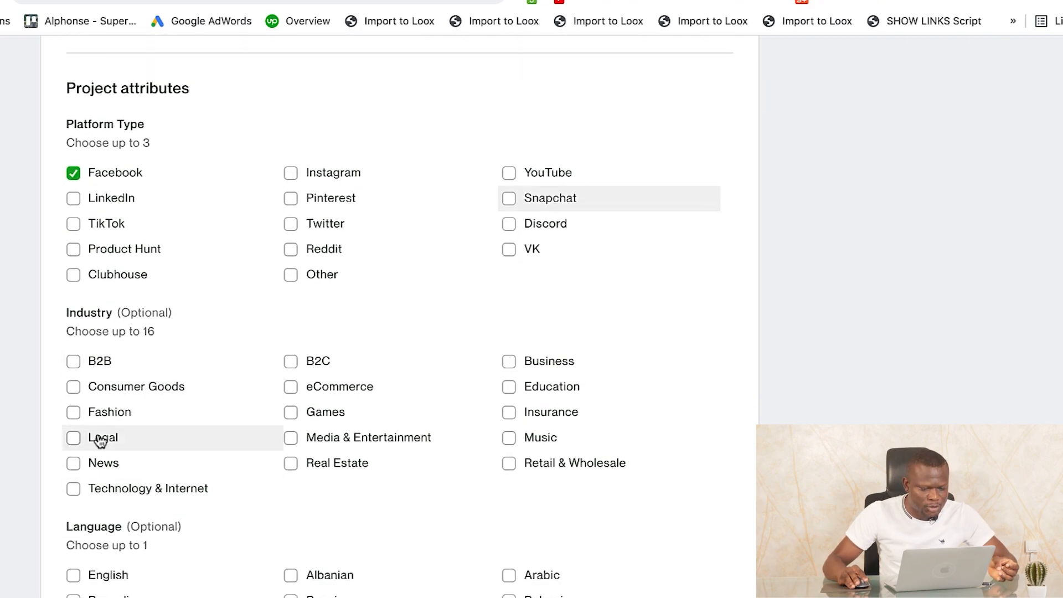
pyautogui.click(290, 387)
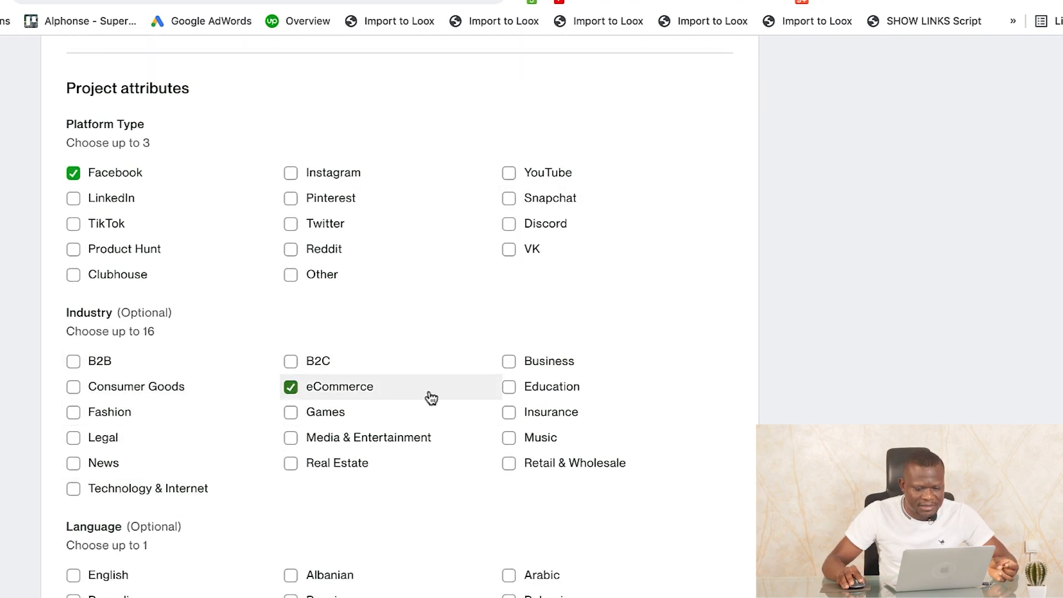
pyautogui.click(511, 361)
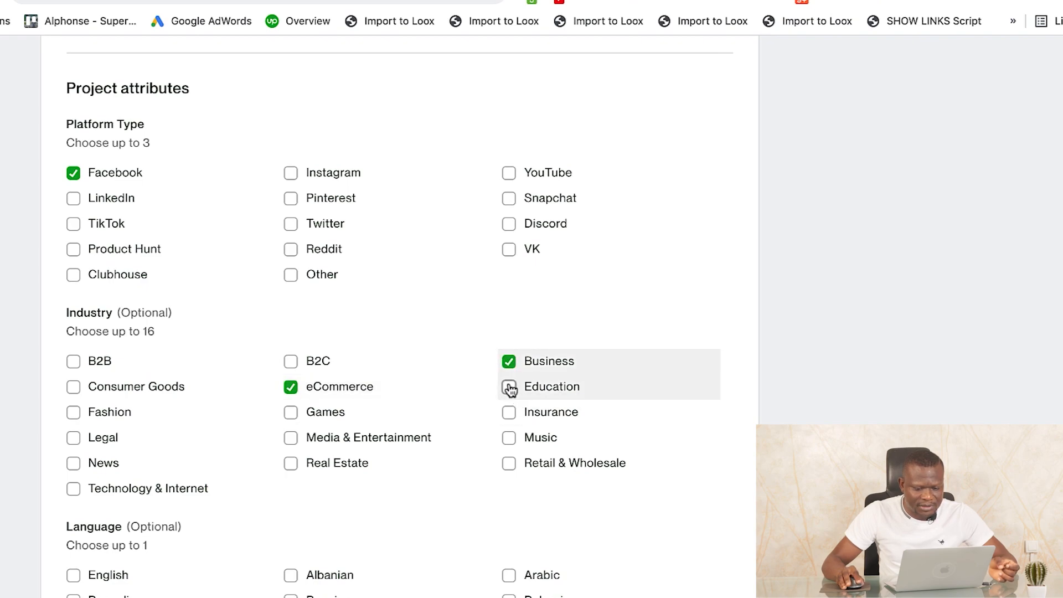
pyautogui.click(509, 388)
pyautogui.click(509, 412)
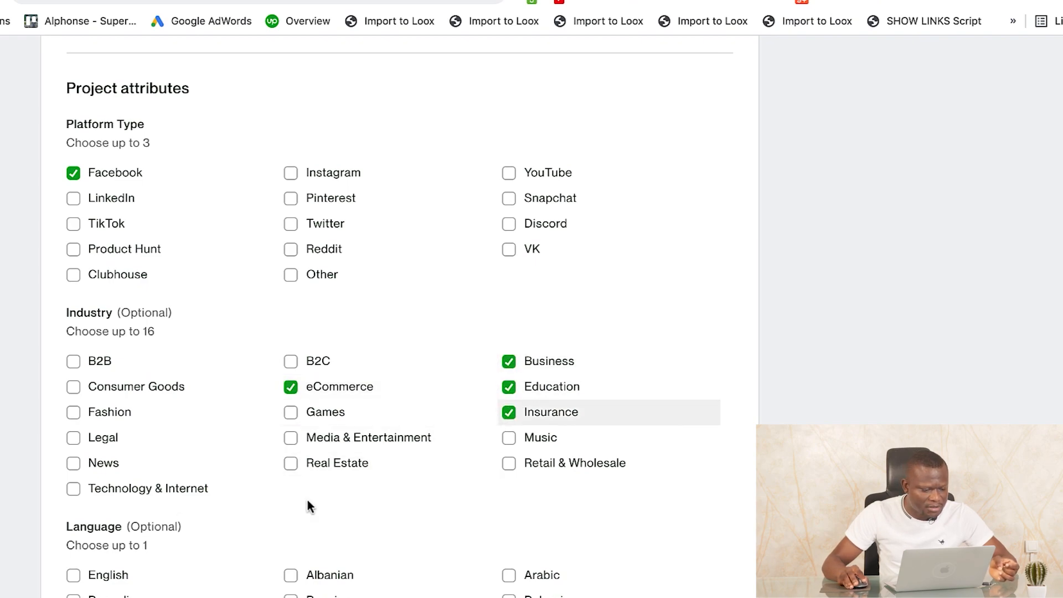
pyautogui.click(72, 362)
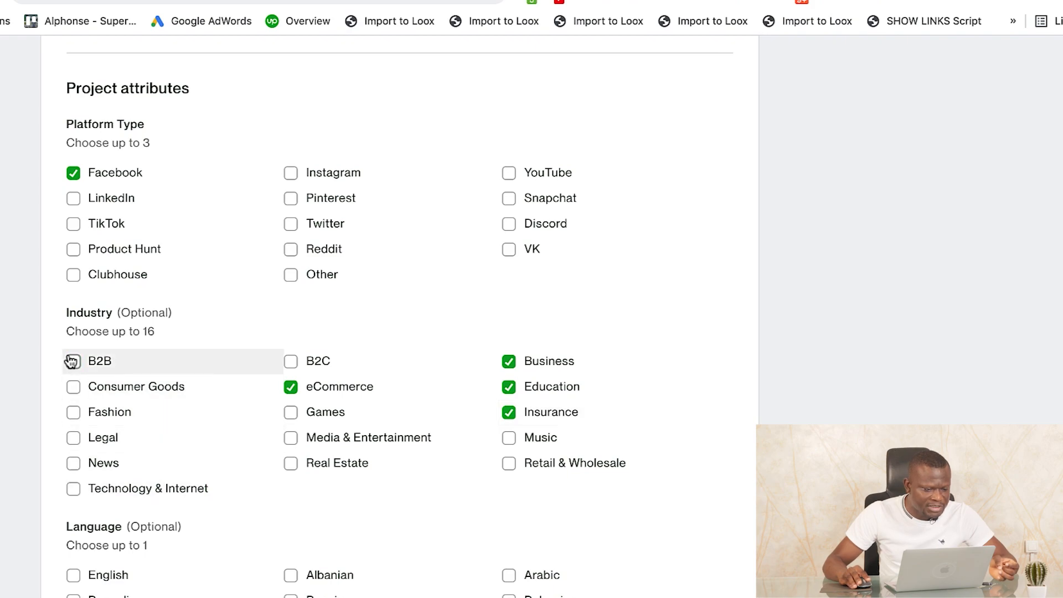
pyautogui.click(71, 413)
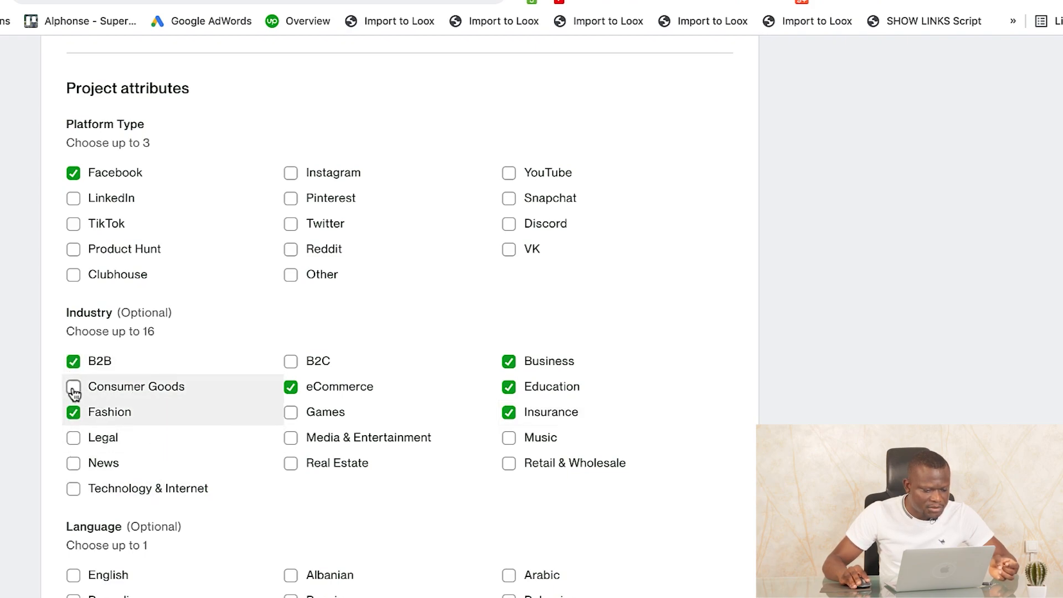
pyautogui.click(74, 393)
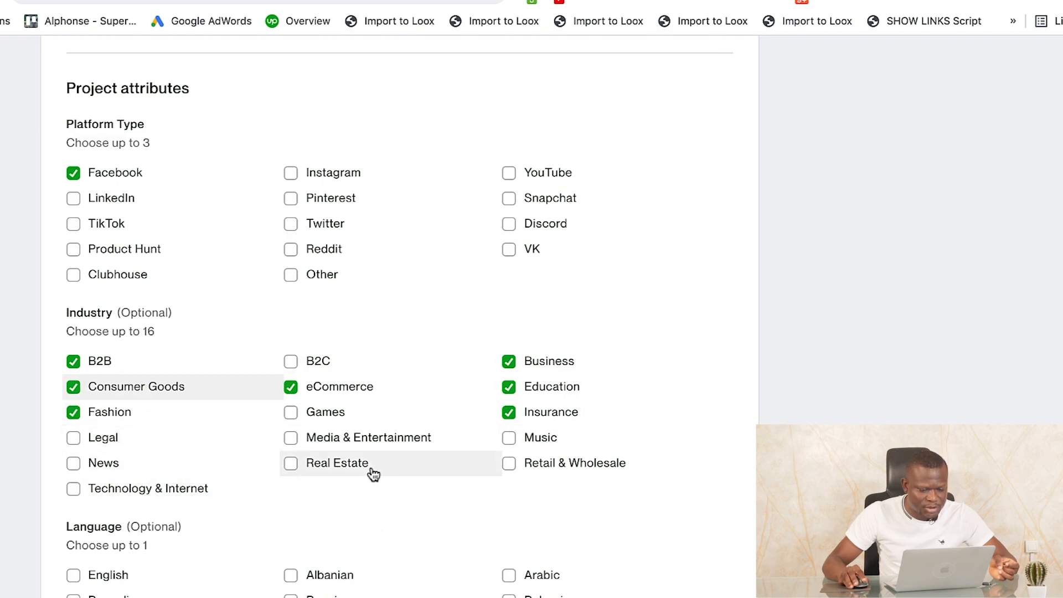
pyautogui.click(291, 465)
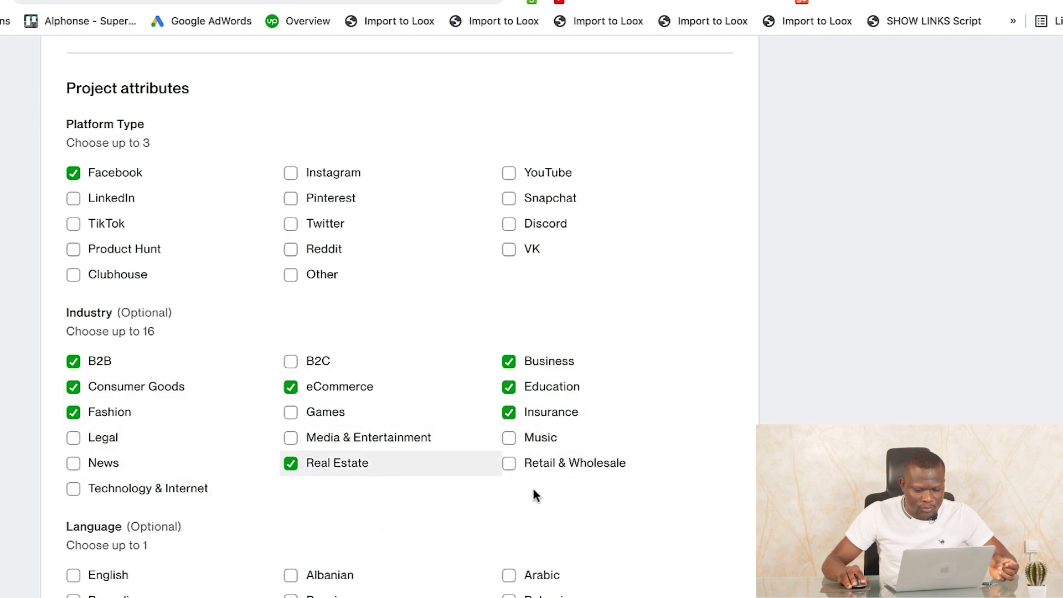
pyautogui.click(509, 465)
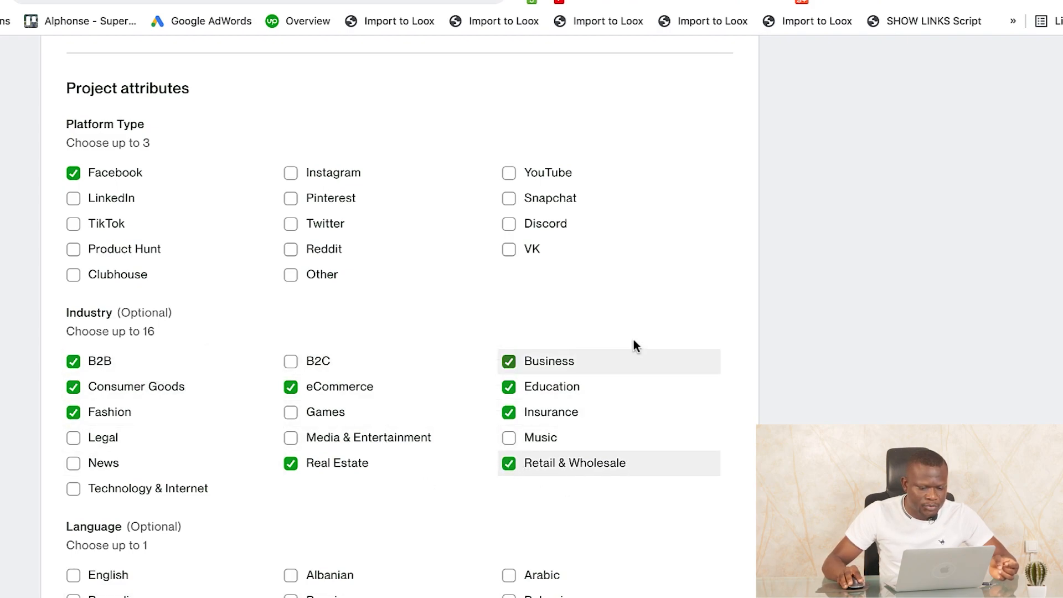
pyautogui.scroll(-3, 370, 531)
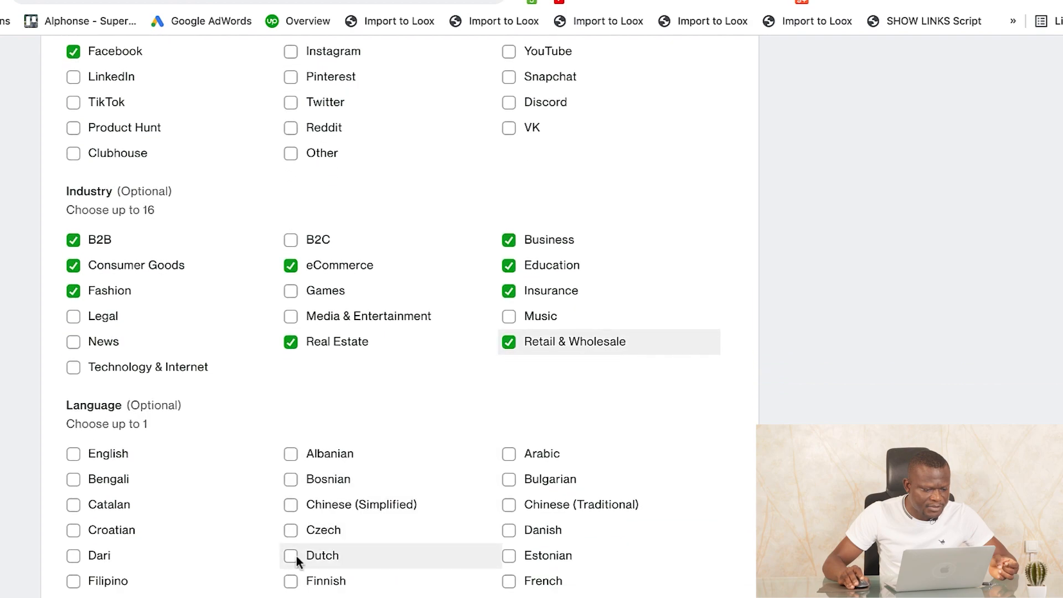
pyautogui.click(73, 367)
# Try to select both English and French as the project's languages, and clear both choices.
pyautogui.scroll(-3, 360, 404)
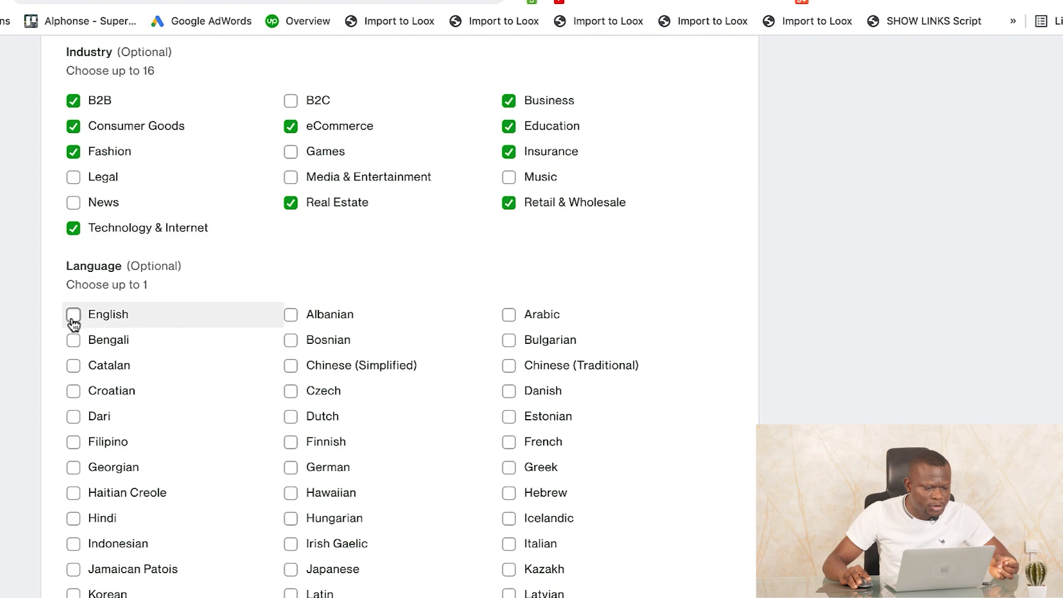
pyautogui.click(510, 443)
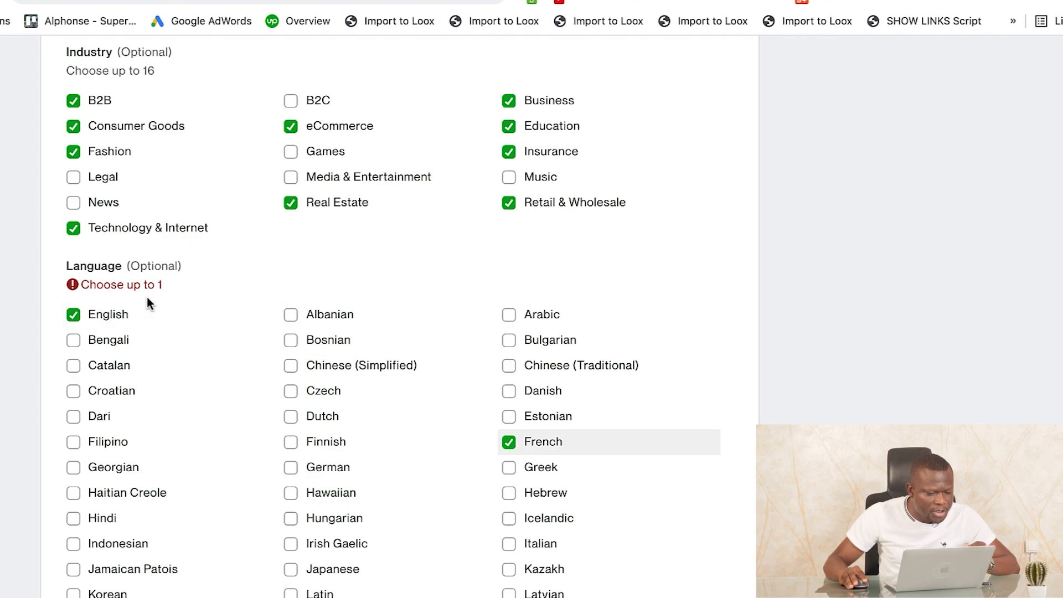
pyautogui.click(72, 318)
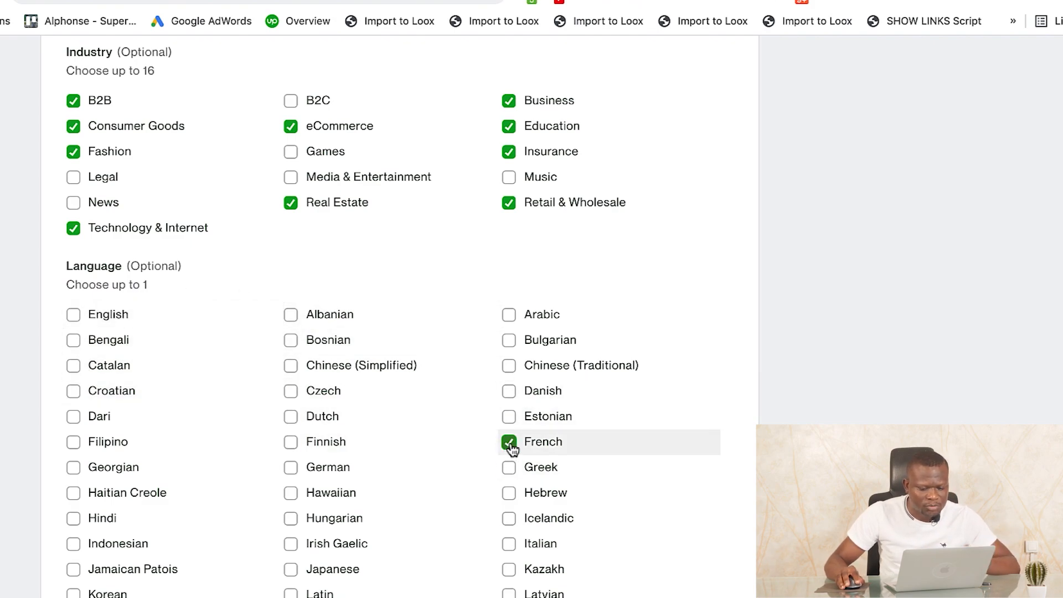
pyautogui.scroll(-2, 400, 567)
pyautogui.click(508, 380)
pyautogui.click(72, 253)
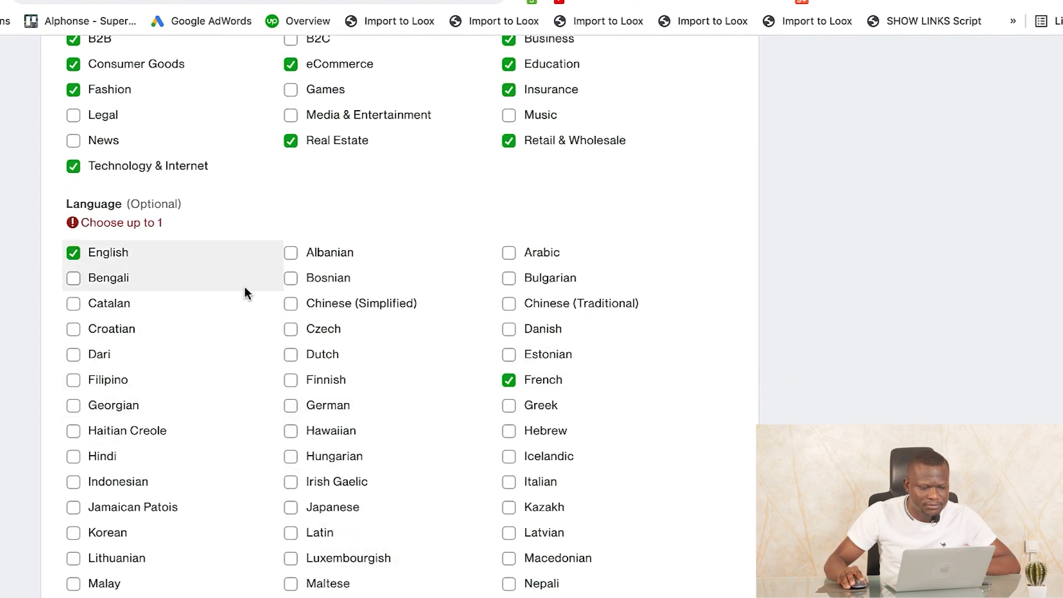
pyautogui.click(73, 252)
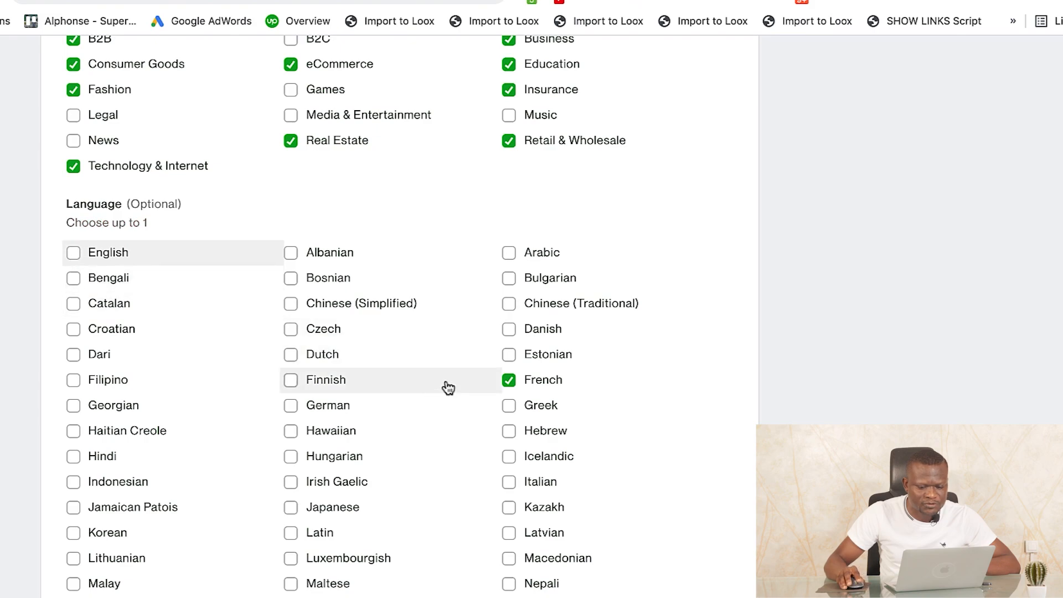
pyautogui.click(509, 380)
# Find the suggested search tags for "Facebook" and add Facebook Ad Campaign to the project.
pyautogui.scroll(-7, 425, 498)
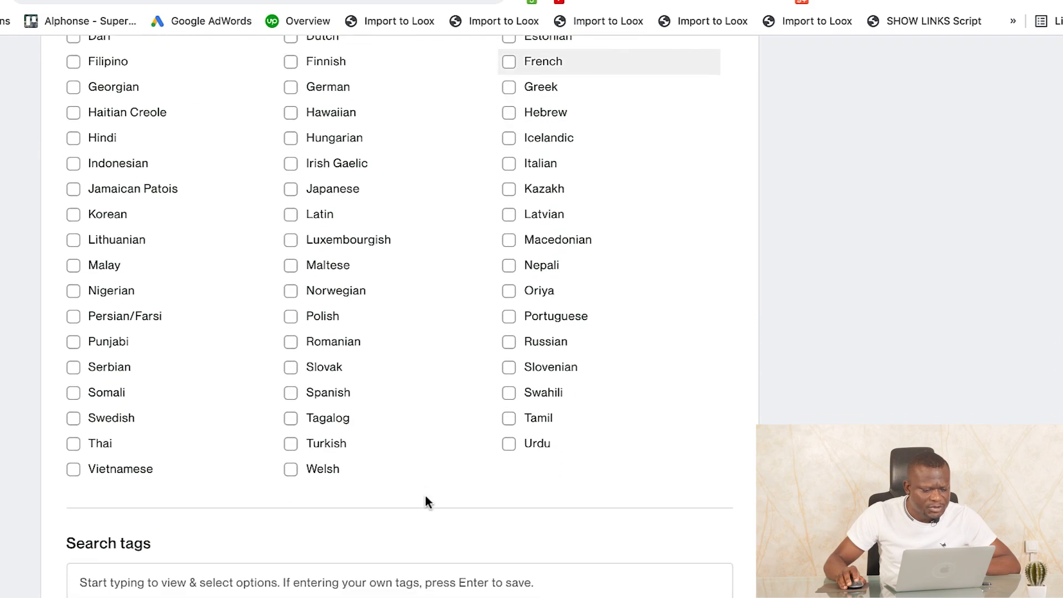
pyautogui.scroll(-2, 425, 495)
pyautogui.click(285, 394)
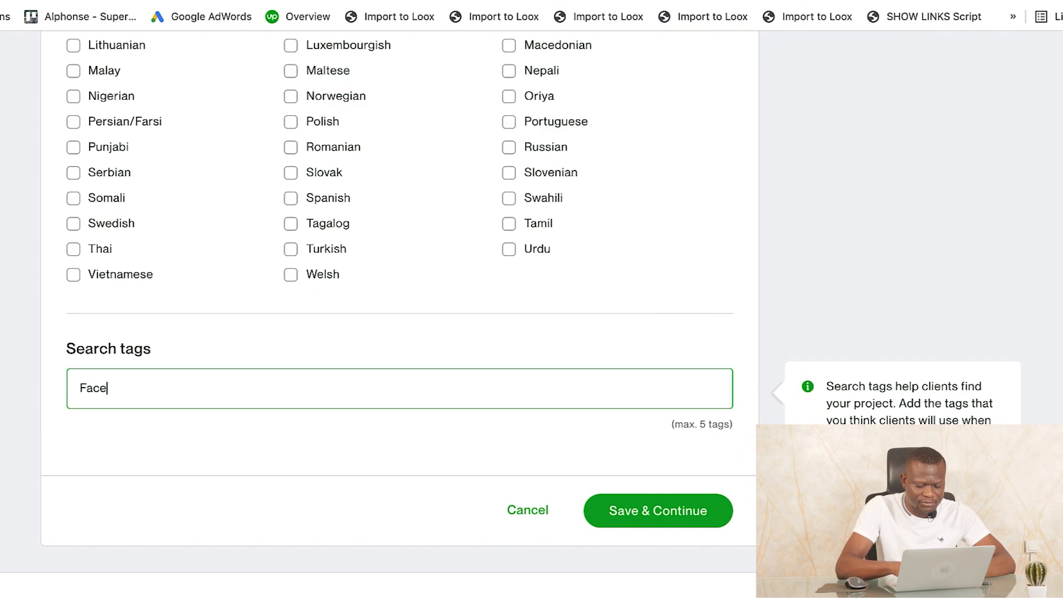
pyautogui.write('book')
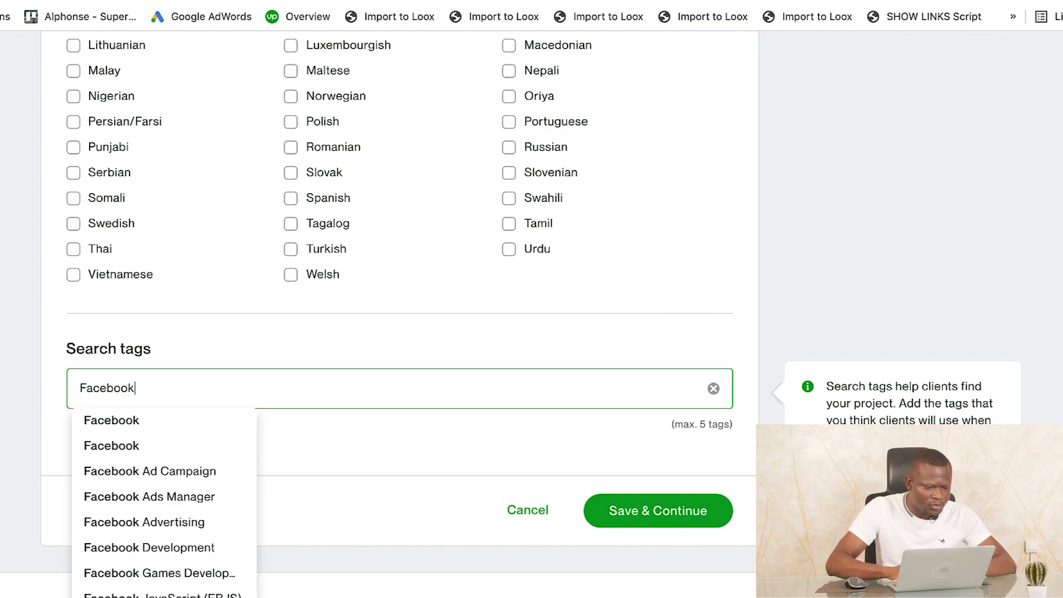
pyautogui.click(169, 477)
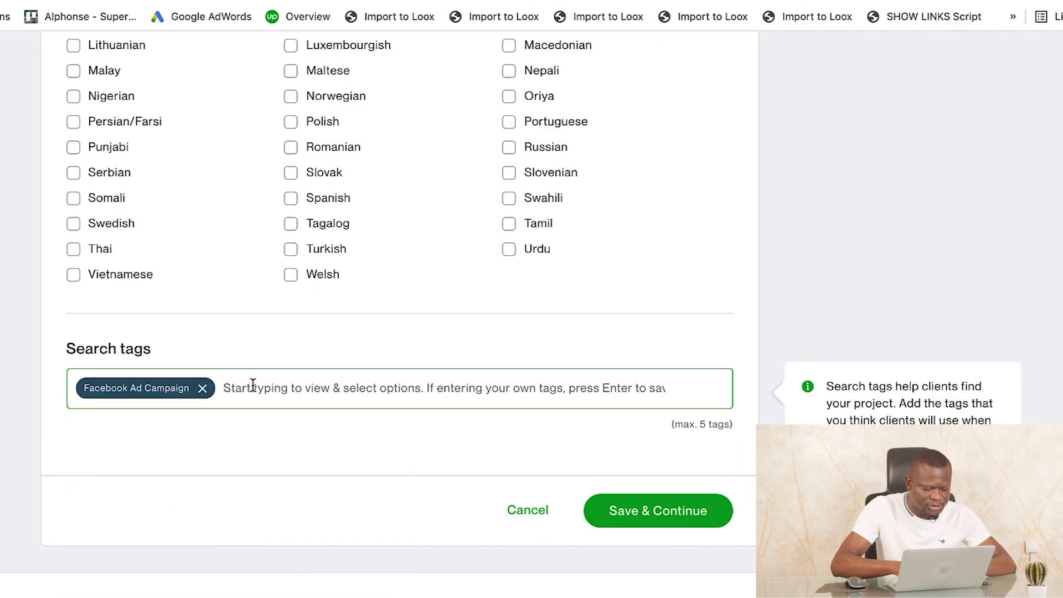
# Add Facebook and Facebook Ads Manager to the project's search tags.
pyautogui.write('Facebook')
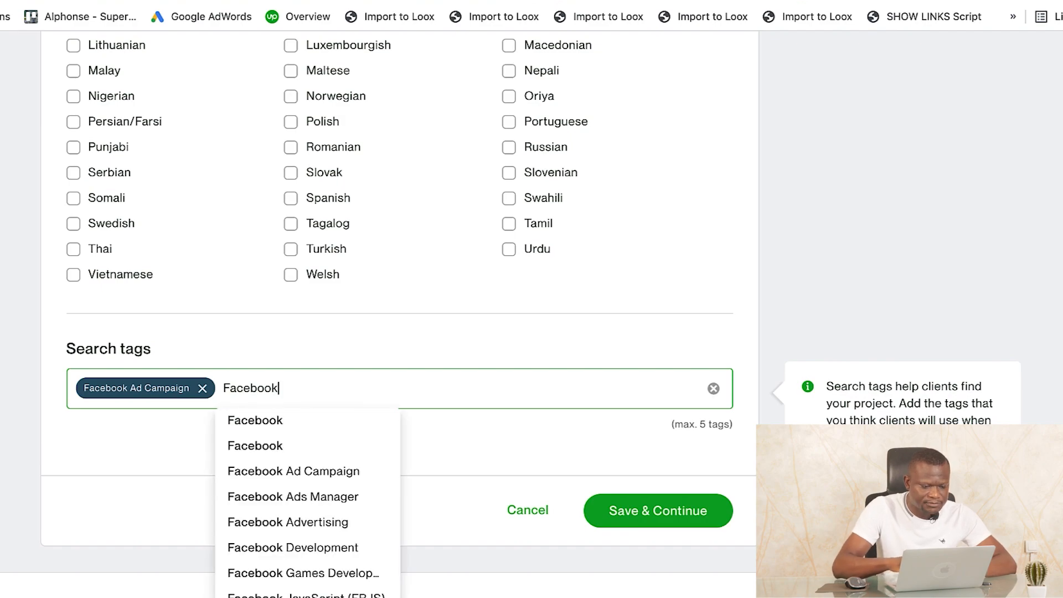
pyautogui.click(252, 420)
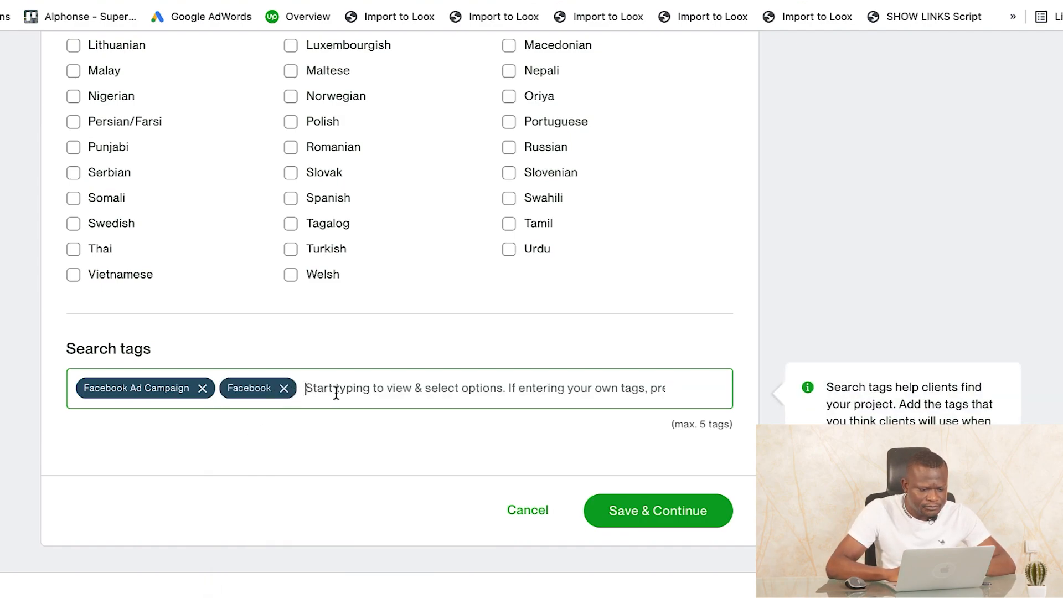
pyautogui.write('f')
pyautogui.press('BackSpace')
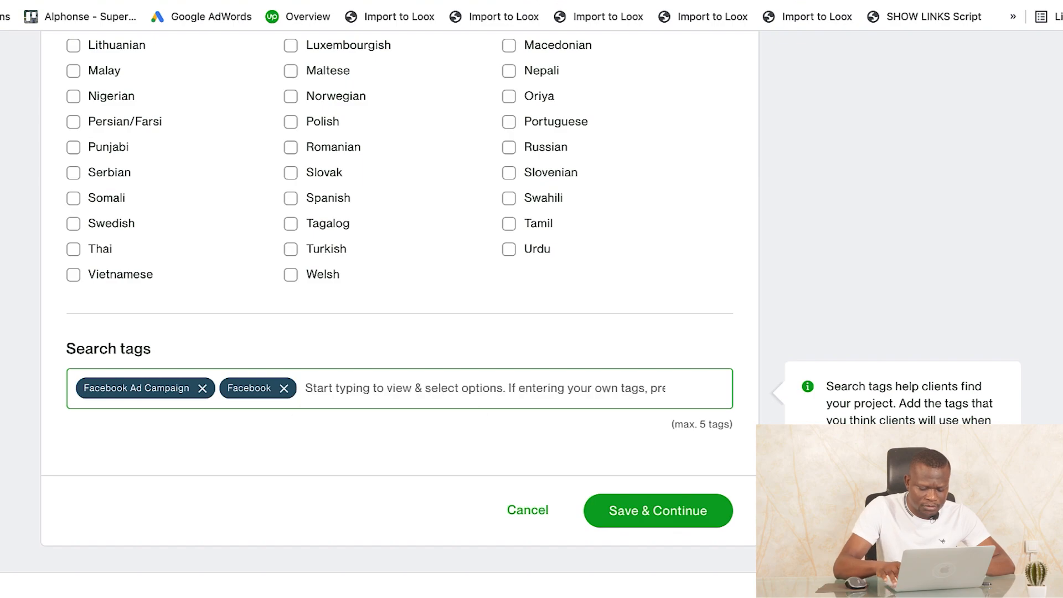
pyautogui.write('Facebook')
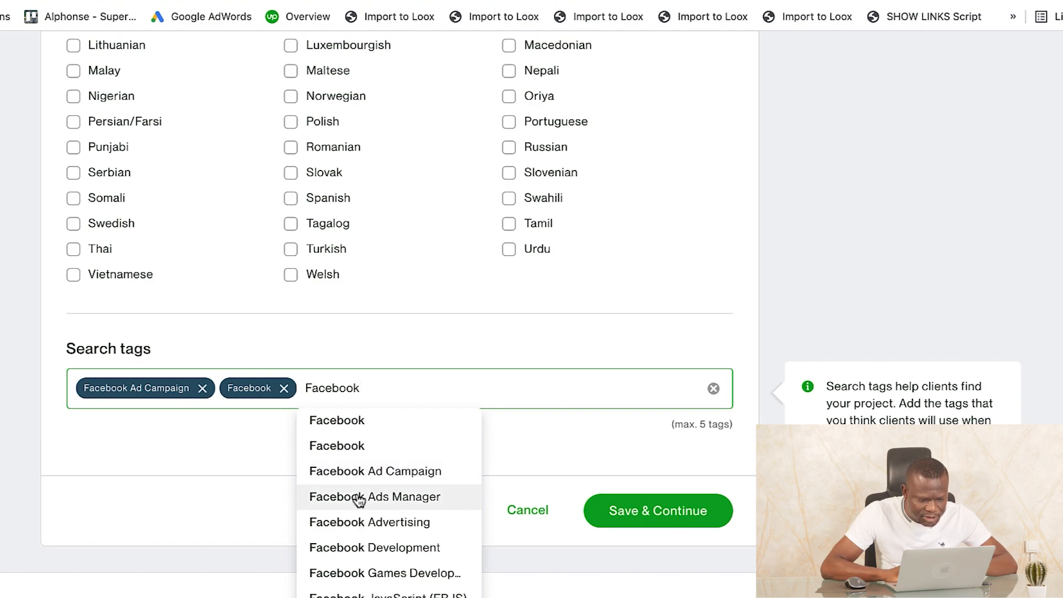
pyautogui.click(360, 497)
# Add the search tags Facebook Advertising and Facebook Marketing, and save the overview to continue to pricing.
pyautogui.write('Faceb')
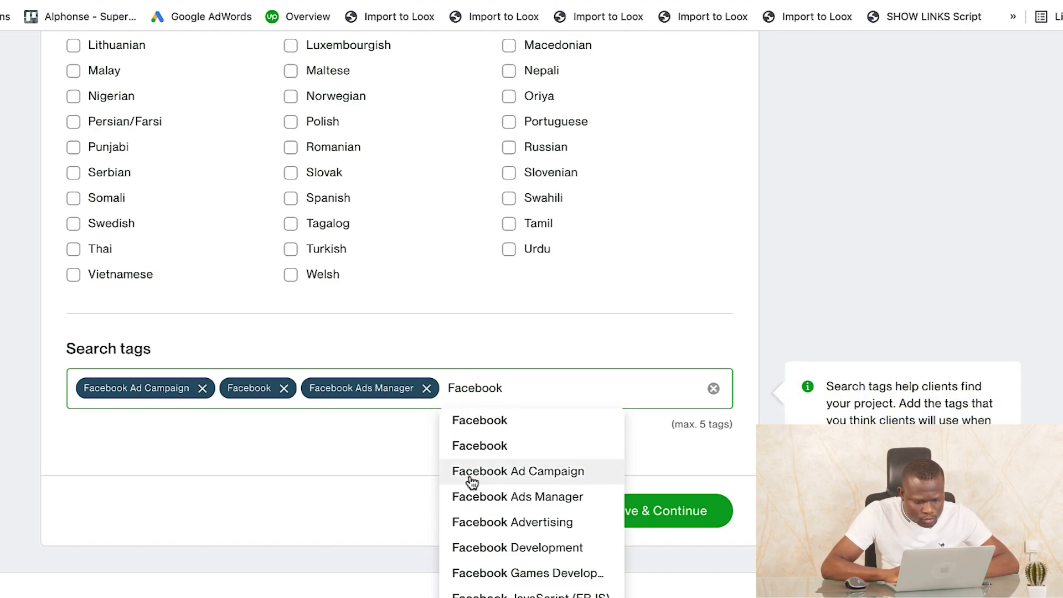
pyautogui.click(473, 524)
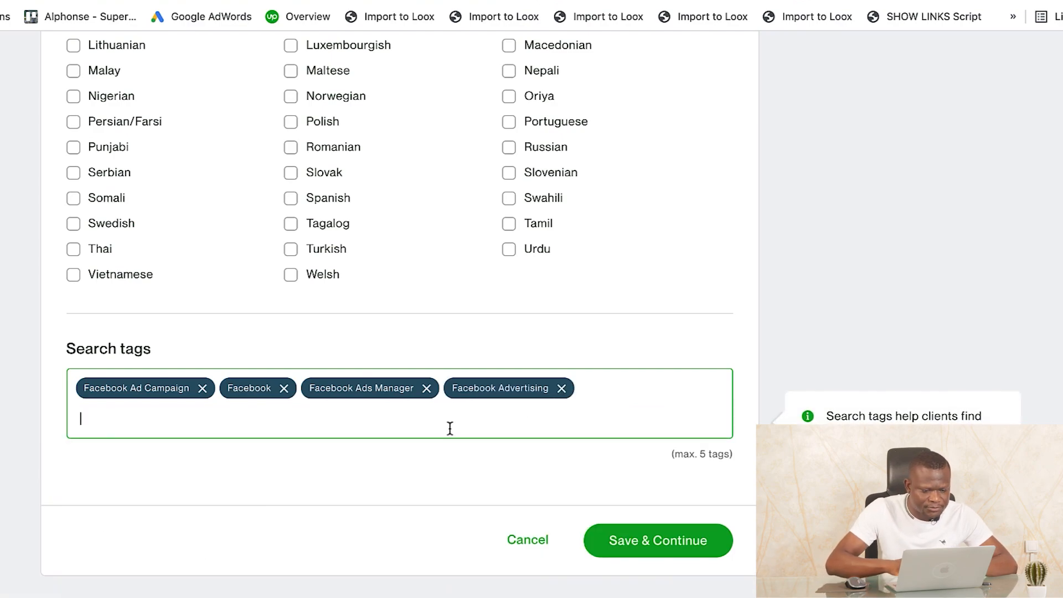
pyautogui.write('Facebook Marketing')
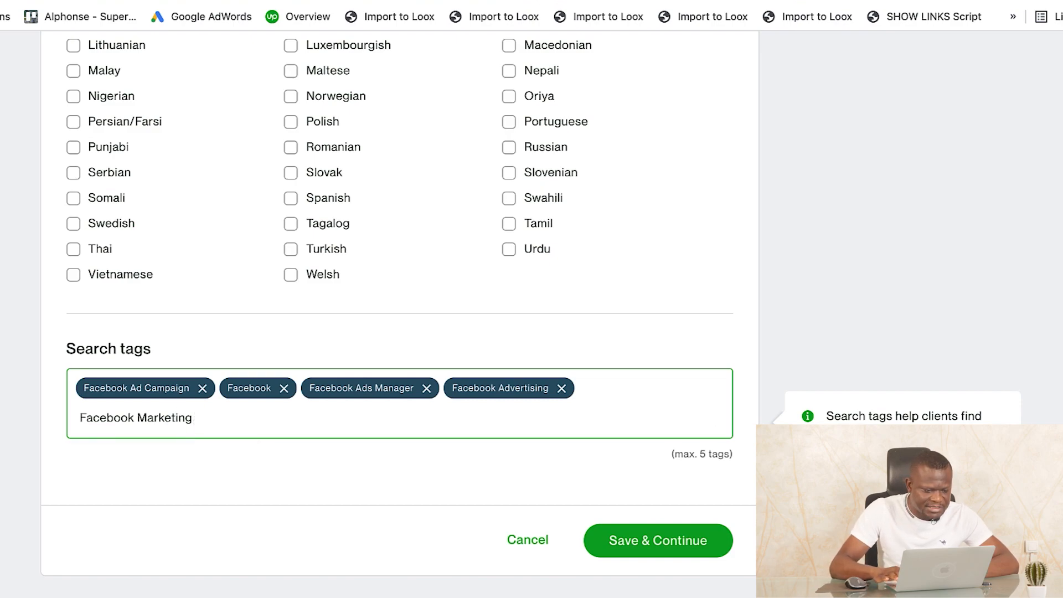
pyautogui.click(178, 448)
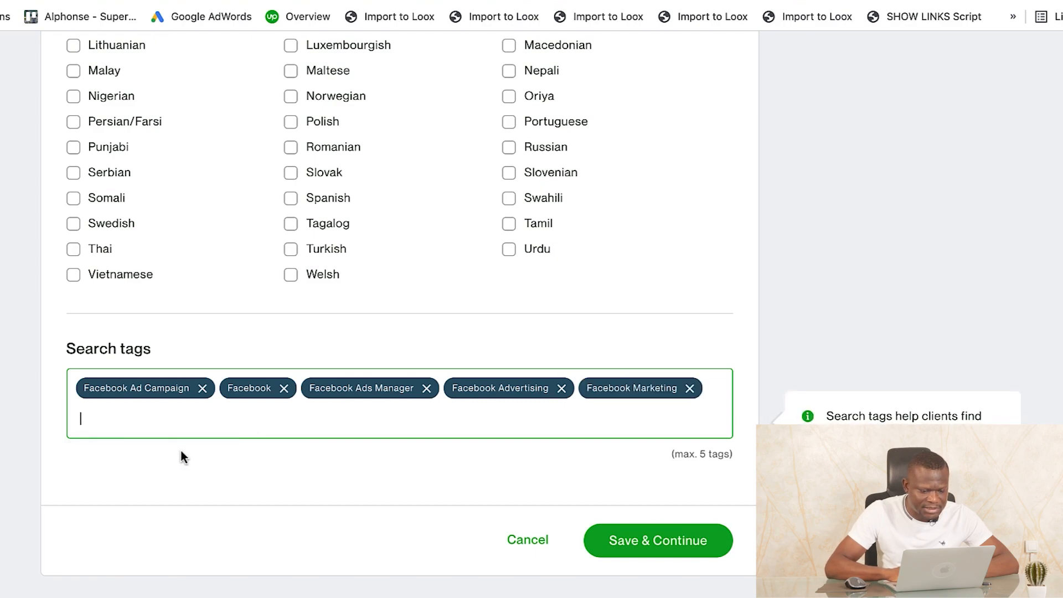
pyautogui.click(672, 545)
# Look over the price and scope form, examining its Starter, Standard and Advanced pricing tiers.
pyautogui.scroll(15, 876, 381)
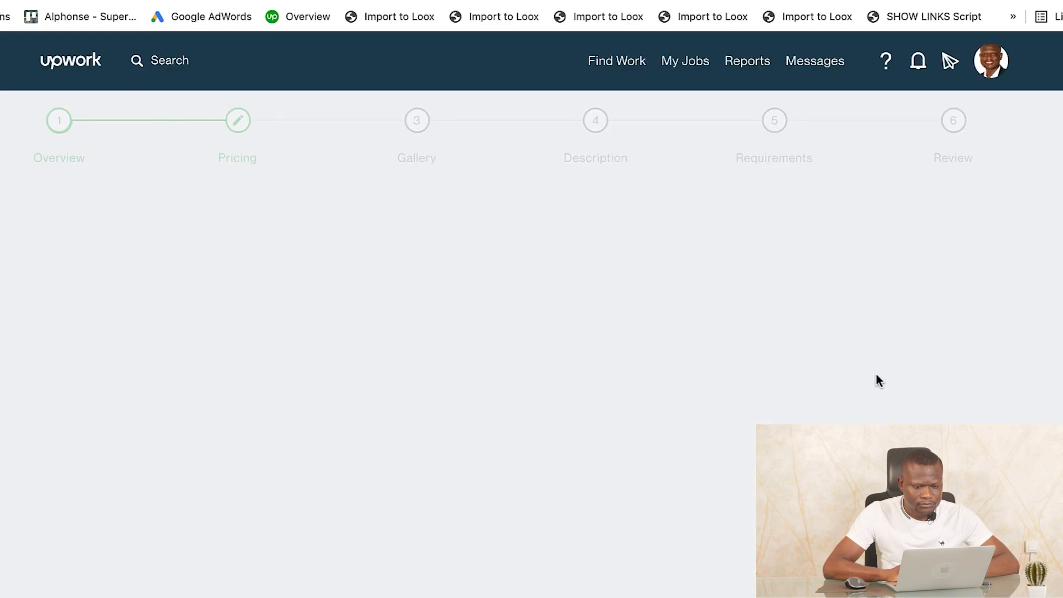
pyautogui.scroll(-10, 877, 375)
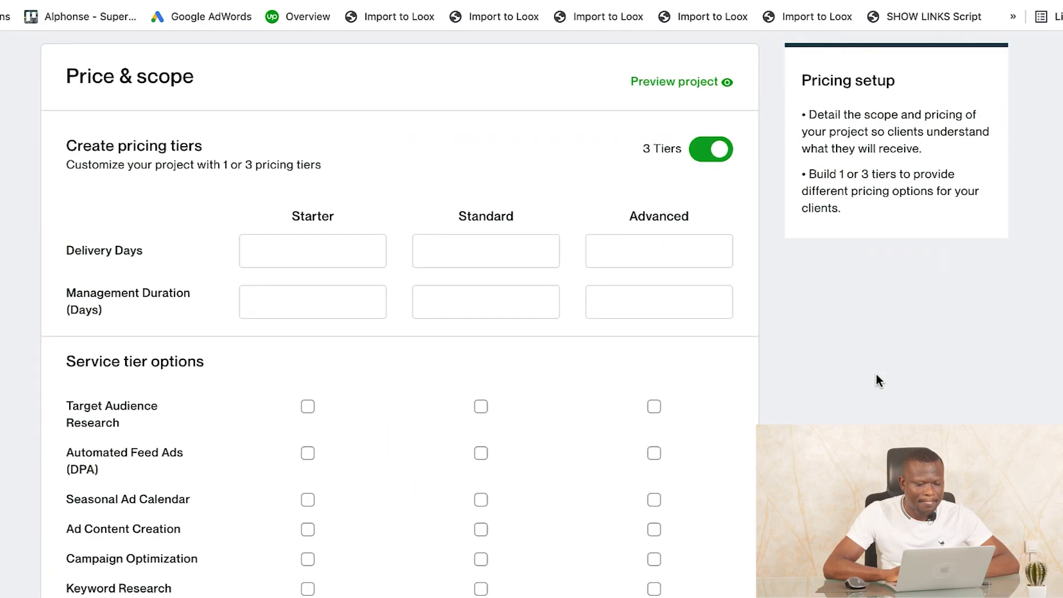
pyautogui.scroll(-4, 876, 381)
pyautogui.scroll(15, 876, 381)
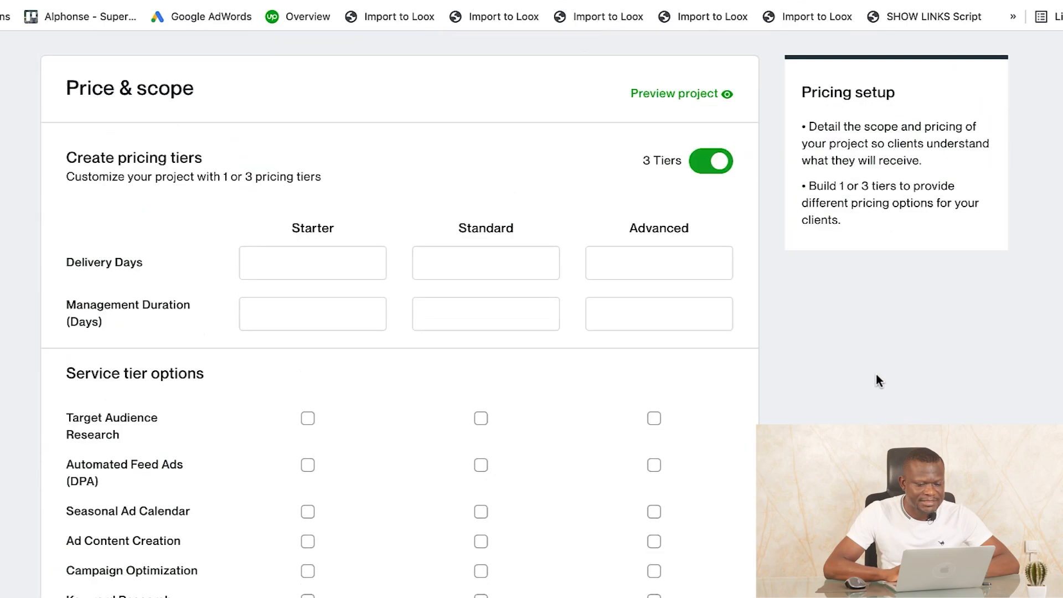
pyautogui.click(286, 404)
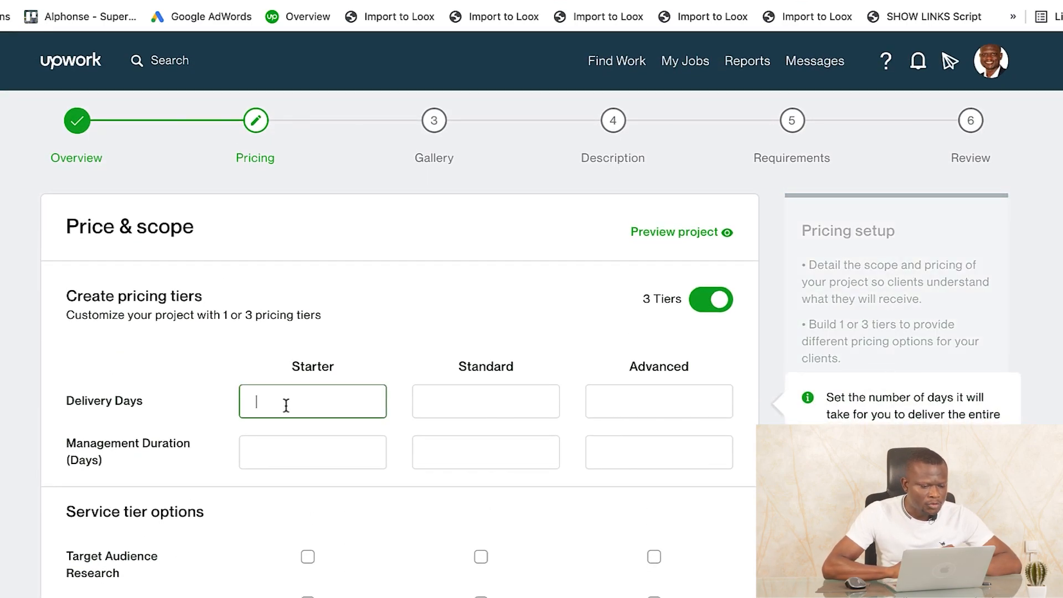
pyautogui.moveTo(351, 364); pyautogui.dragTo(291, 363)
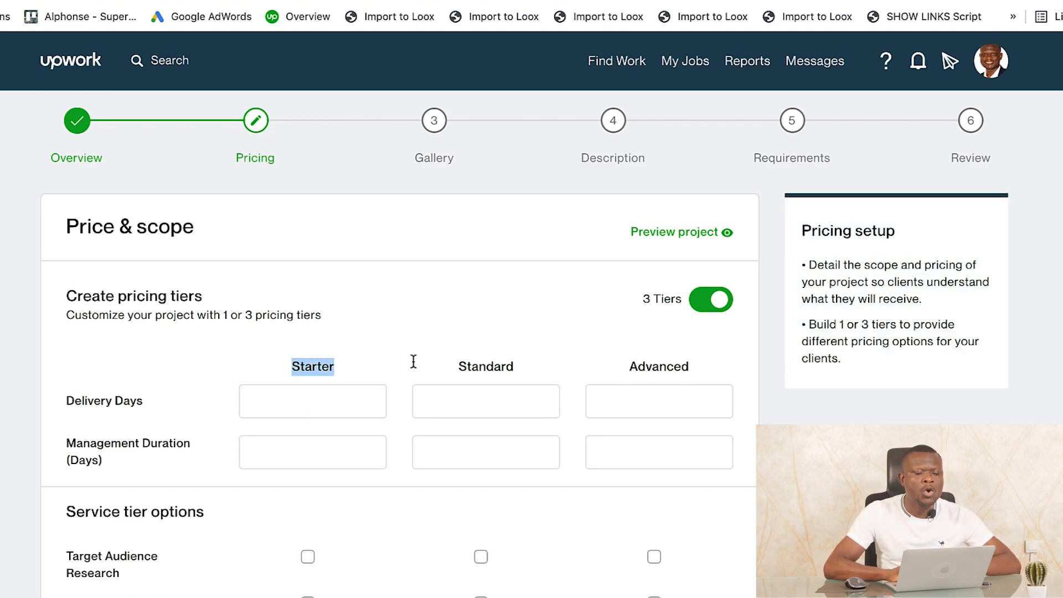
pyautogui.moveTo(699, 369); pyautogui.dragTo(293, 371)
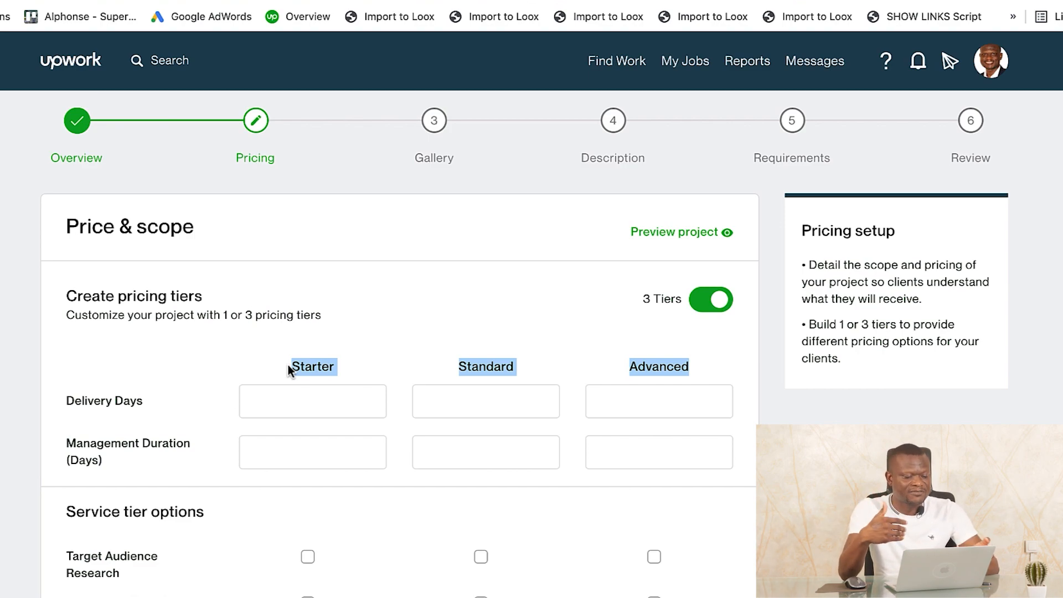
pyautogui.click(510, 366)
pyautogui.moveTo(517, 368); pyautogui.dragTo(459, 366)
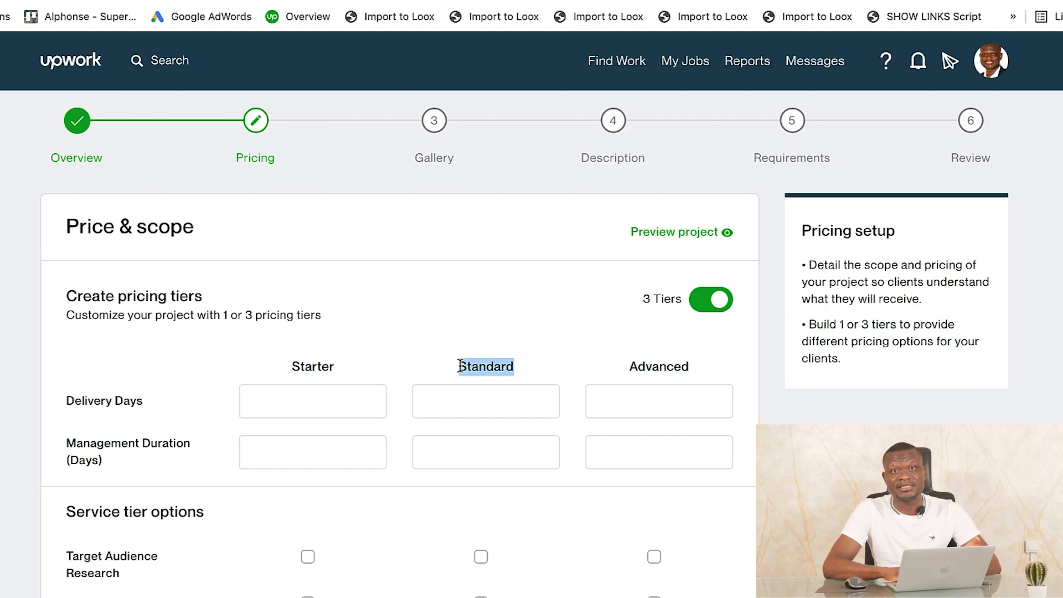
pyautogui.moveTo(705, 370); pyautogui.dragTo(638, 367)
# Set the delivery days to 1 for Starter, 1 for Standard and 2 for Advanced.
pyautogui.click(374, 398)
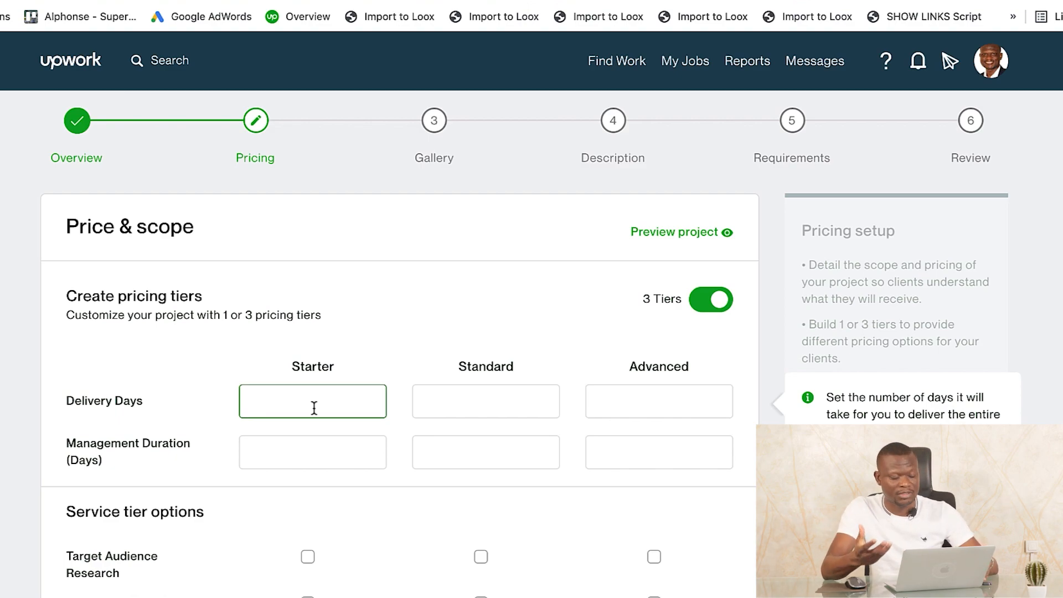
pyautogui.click(486, 406)
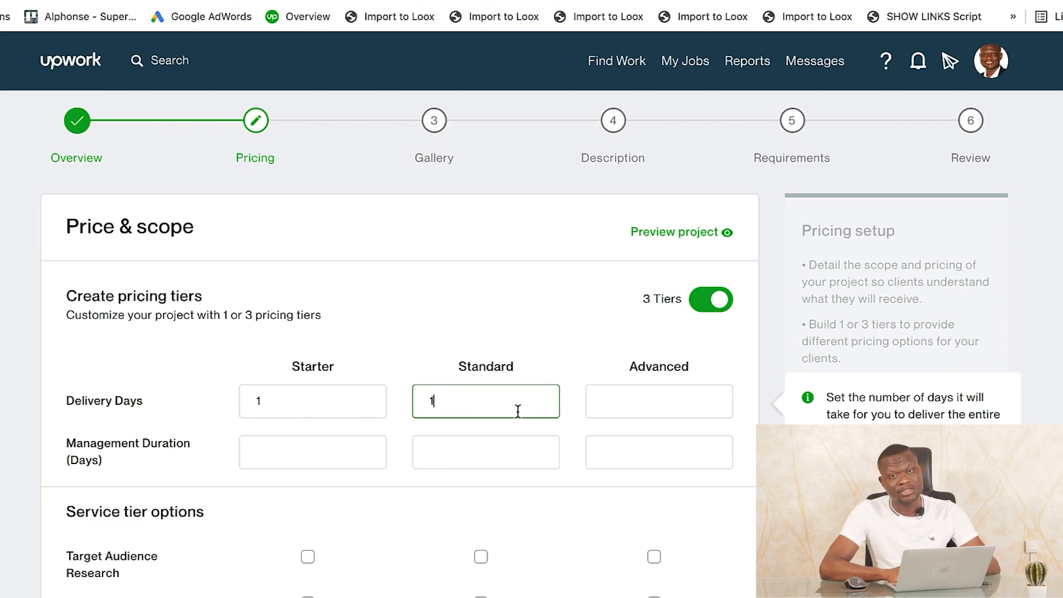
pyautogui.click(624, 403)
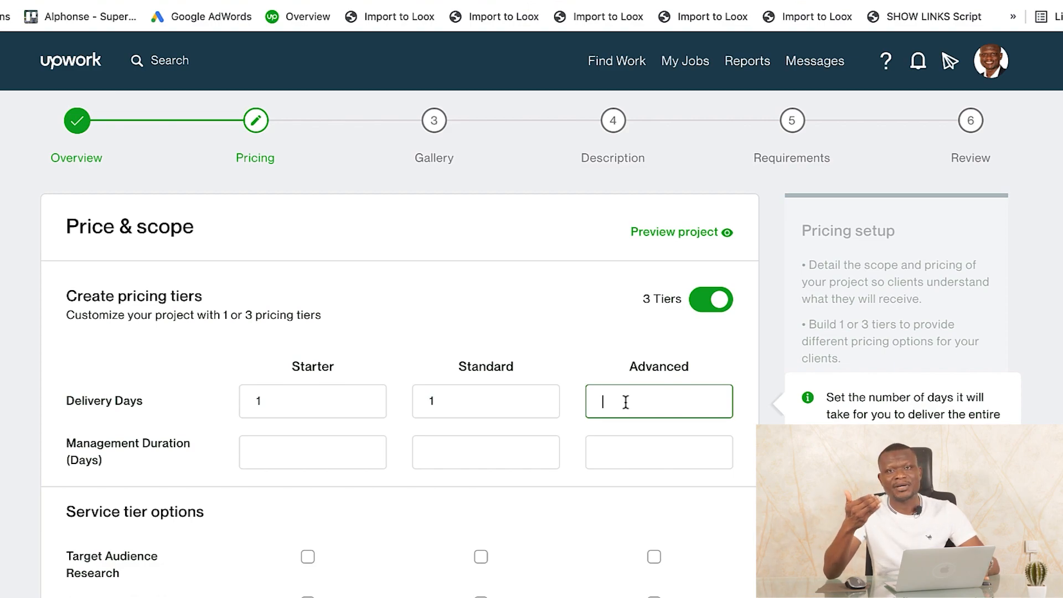
pyautogui.write('2')
# Set the management duration to 1 day for Starter, 1 for Standard and 2 for Advanced.
pyautogui.click(499, 446)
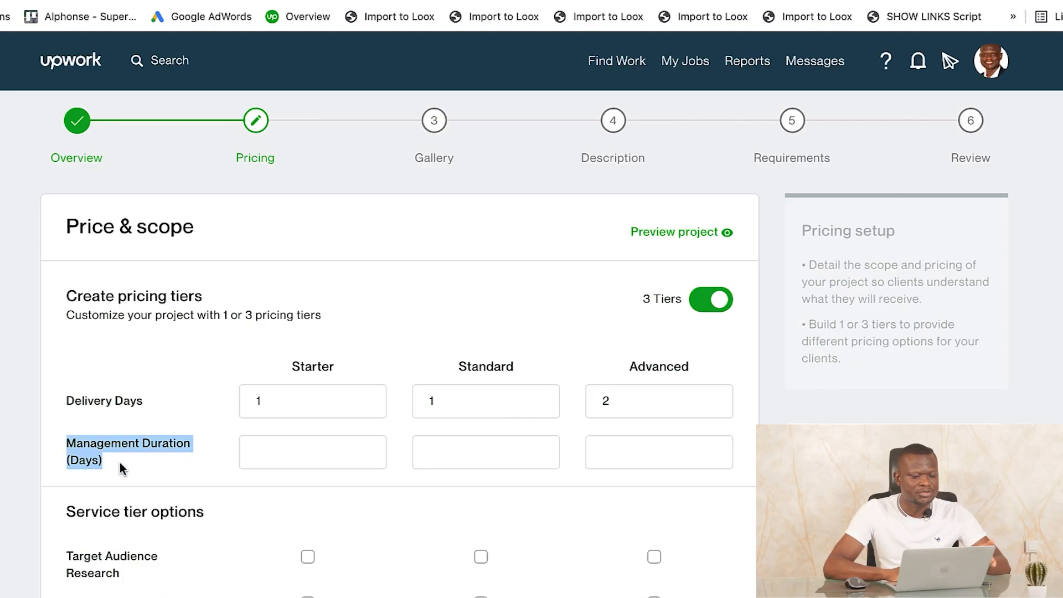
pyautogui.click(282, 465)
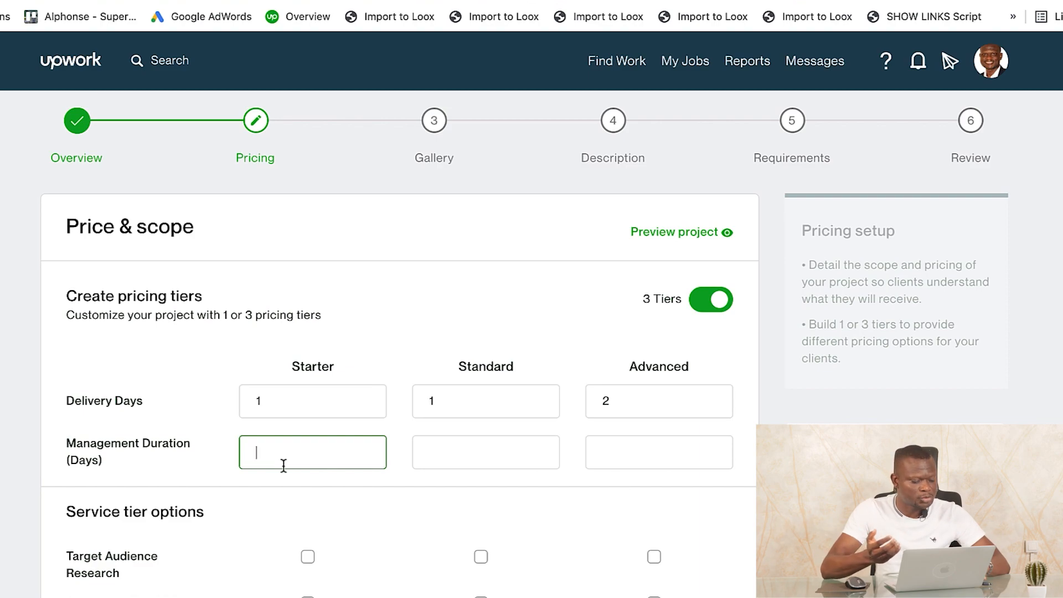
pyautogui.press('Tab')
pyautogui.write('1')
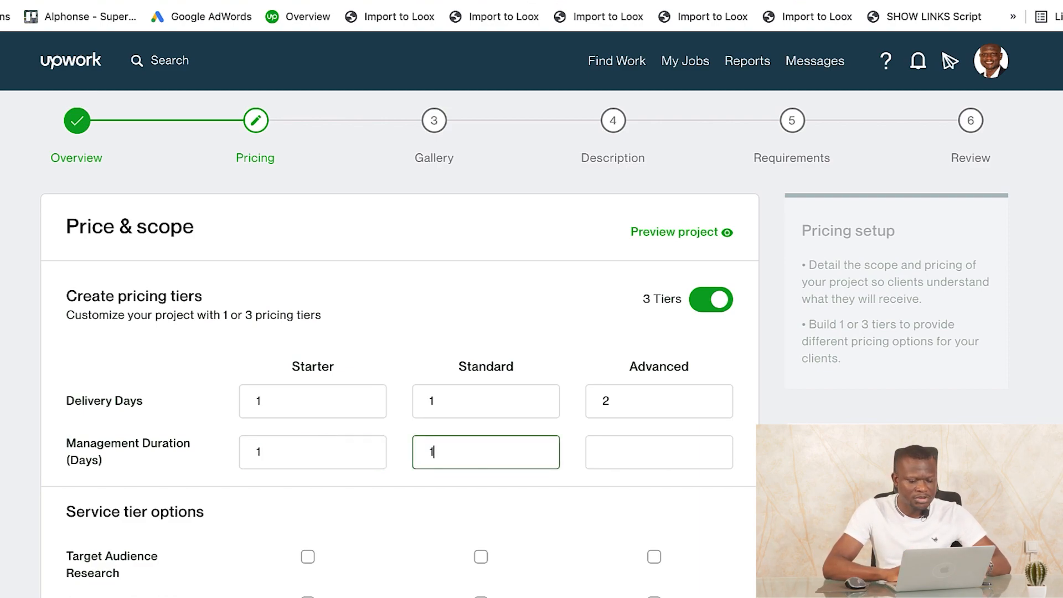
pyautogui.click(622, 465)
pyautogui.write('2')
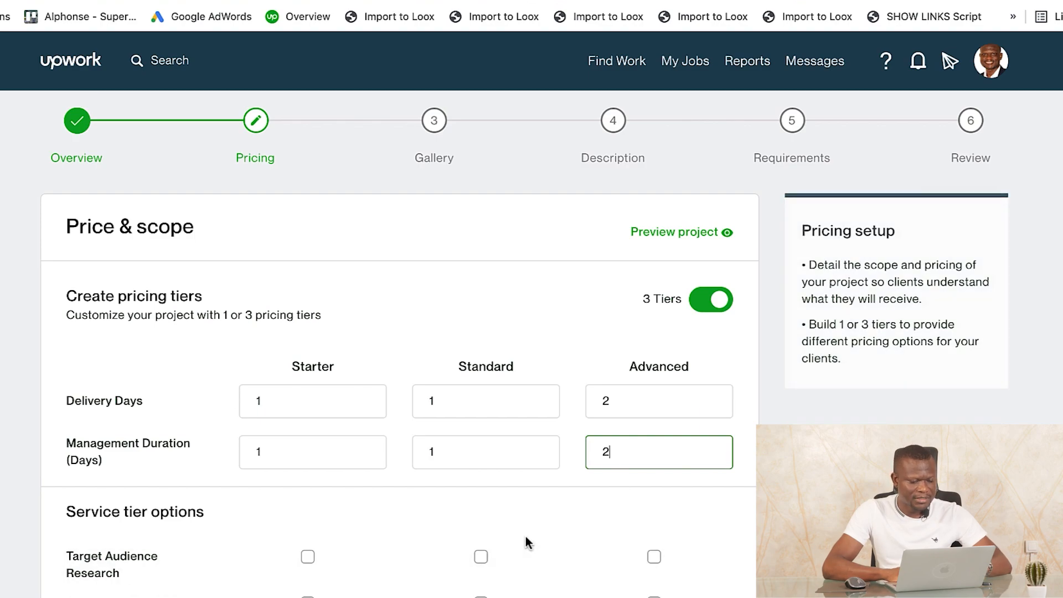
# Include Target Audience Research and Automated Feed Ads (DPA) in all three service tiers.
pyautogui.scroll(-5, 283, 337)
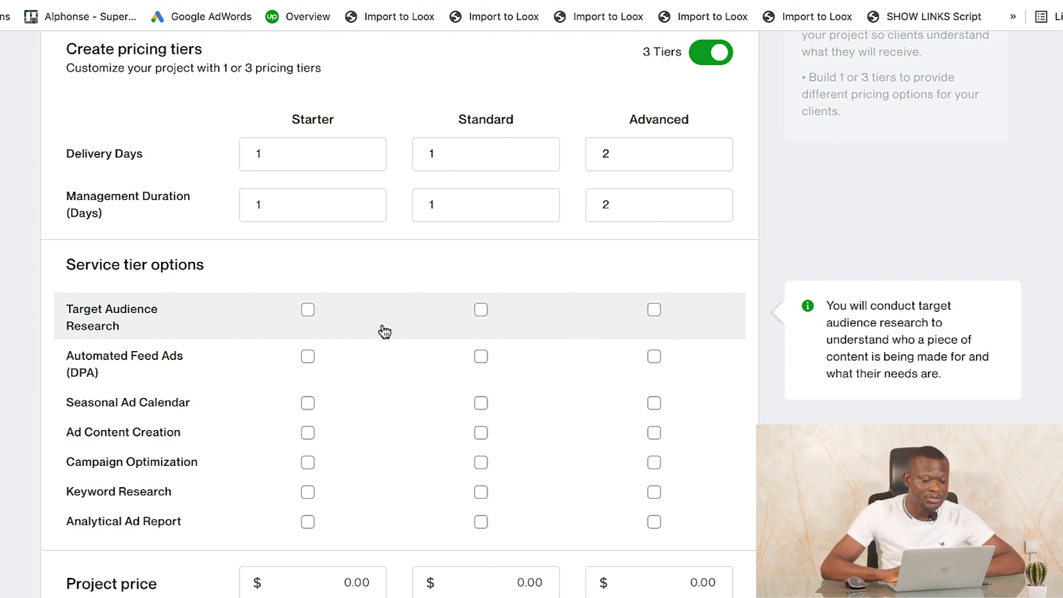
pyautogui.scroll(1, 307, 314)
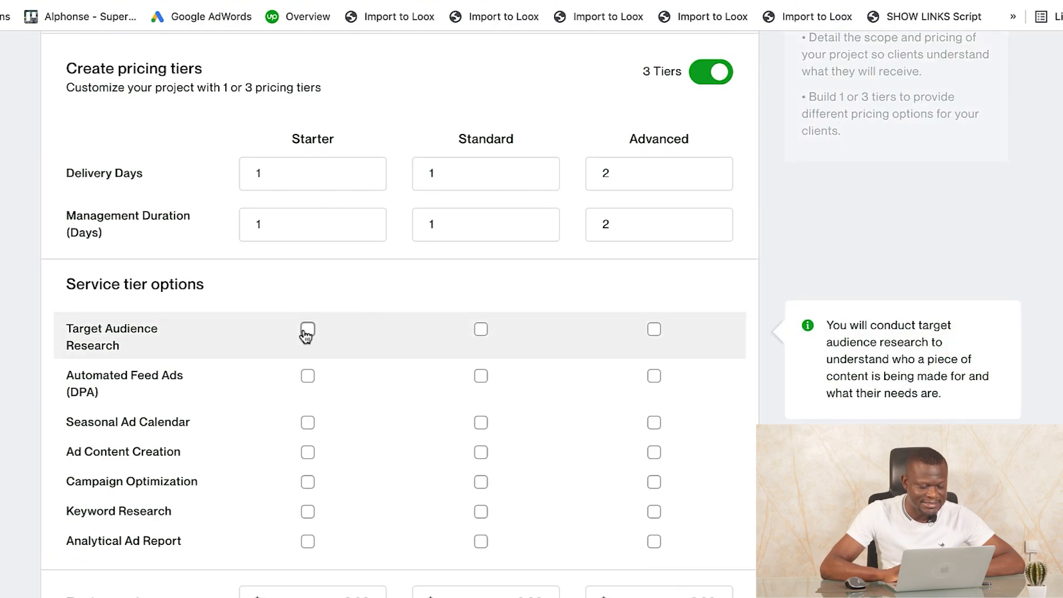
pyautogui.click(307, 331)
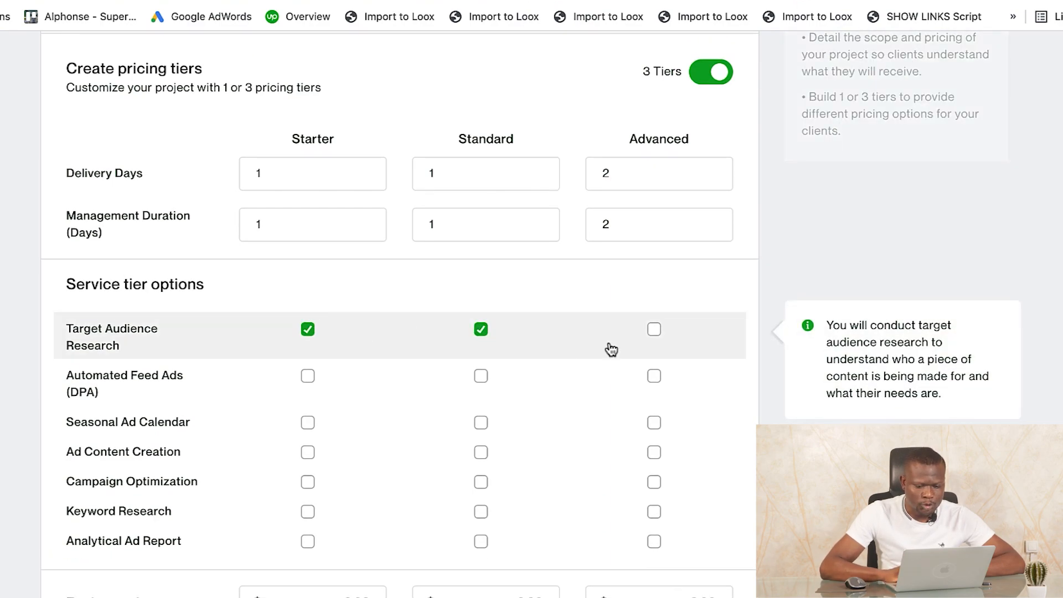
pyautogui.click(664, 331)
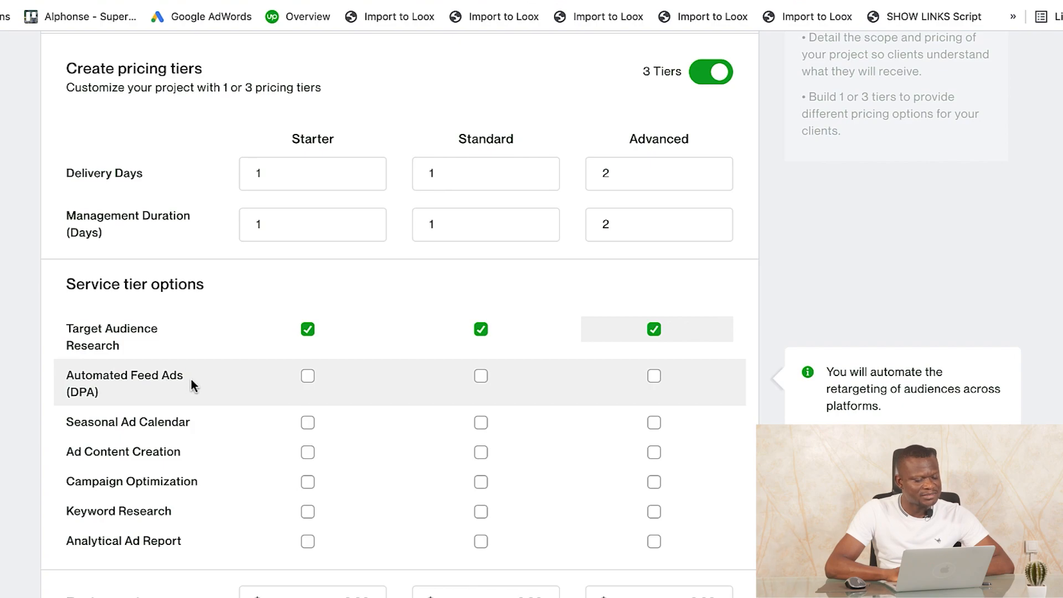
pyautogui.click(307, 377)
pyautogui.click(480, 376)
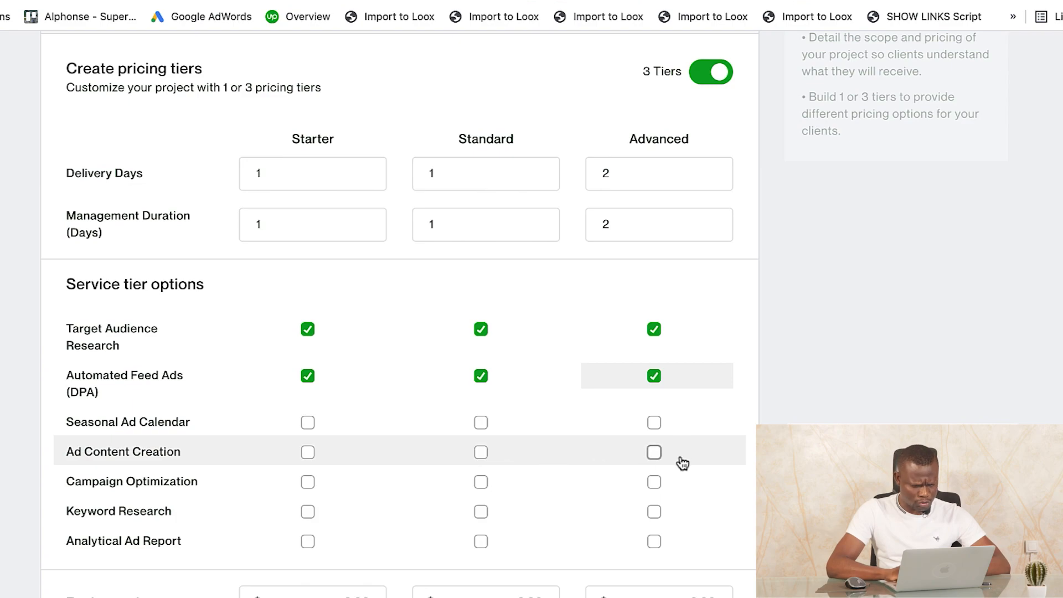
# Include Analytical Ad Report in all three tiers, and Campaign Optimization only in Standard and Advanced.
pyautogui.click(308, 483)
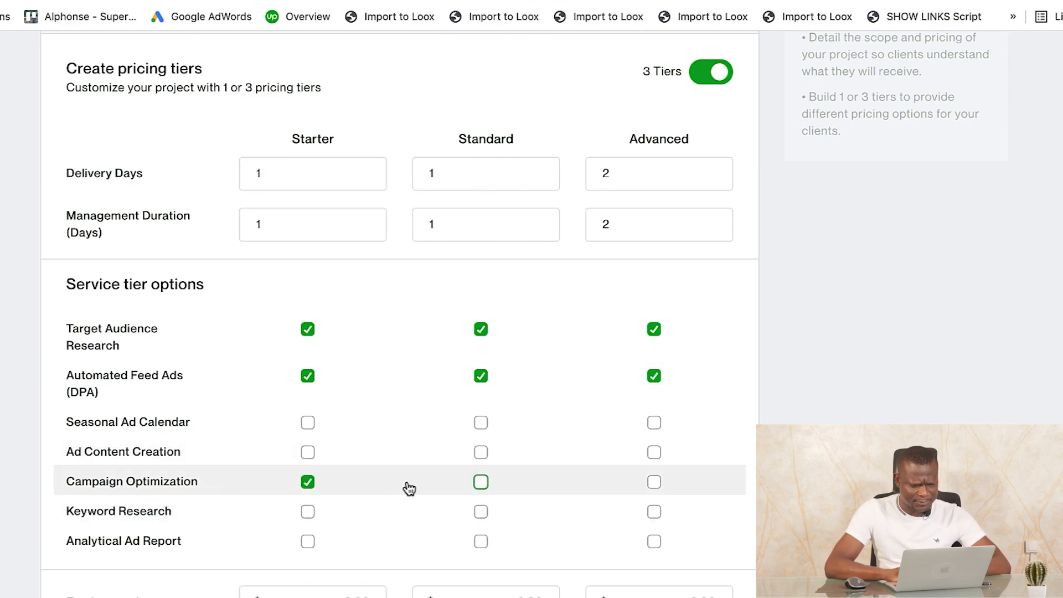
pyautogui.click(479, 485)
pyautogui.click(654, 482)
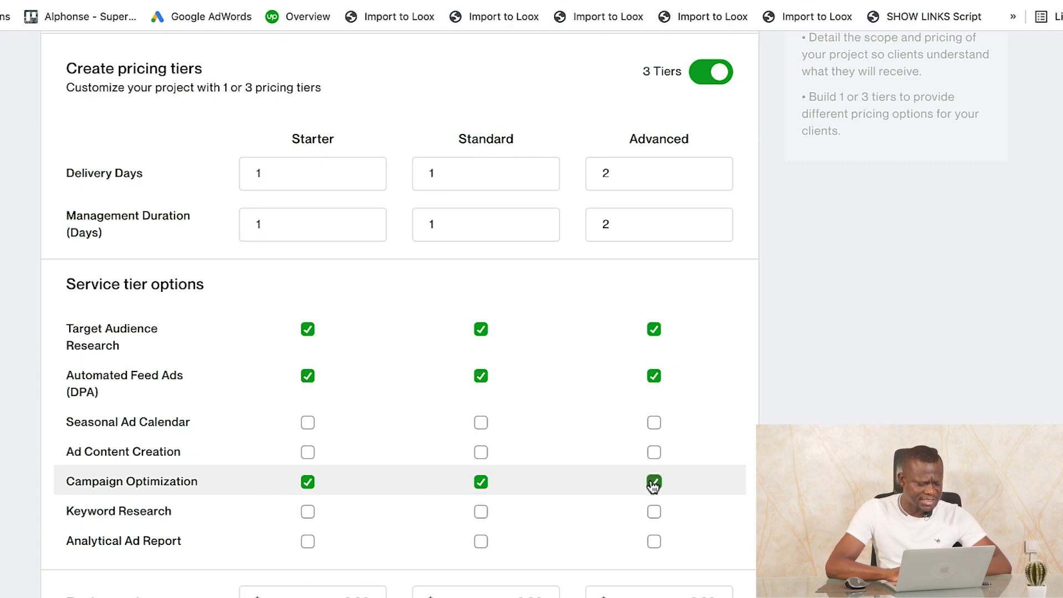
pyautogui.click(308, 541)
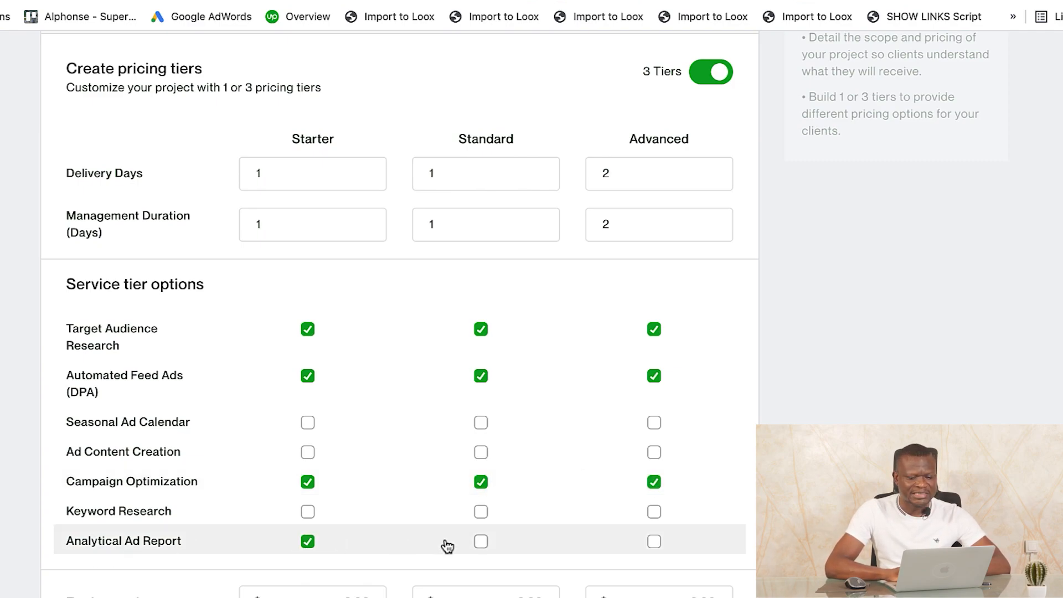
pyautogui.click(481, 541)
pyautogui.click(653, 542)
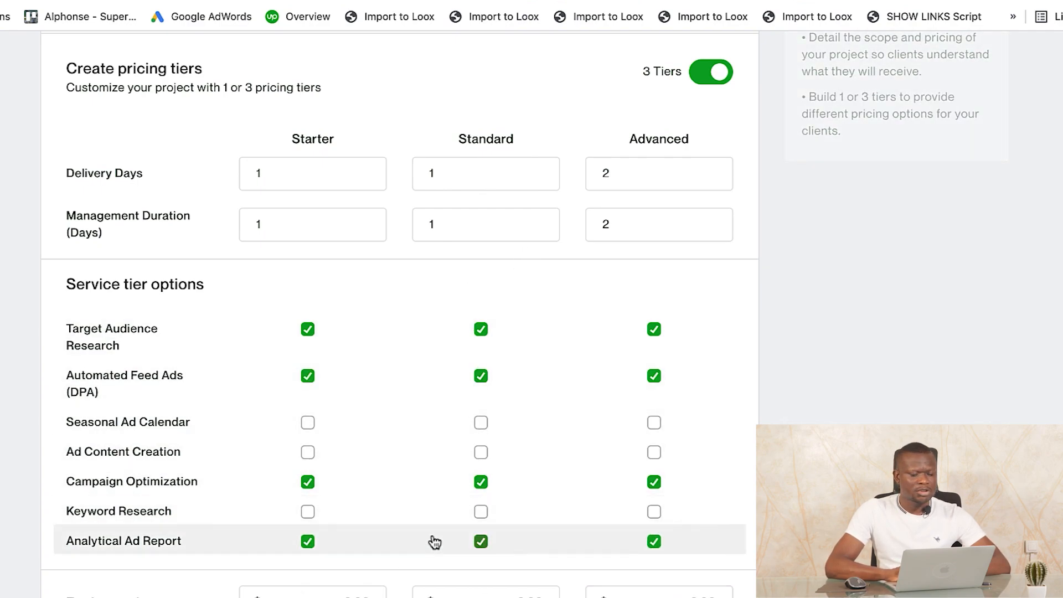
pyautogui.click(307, 482)
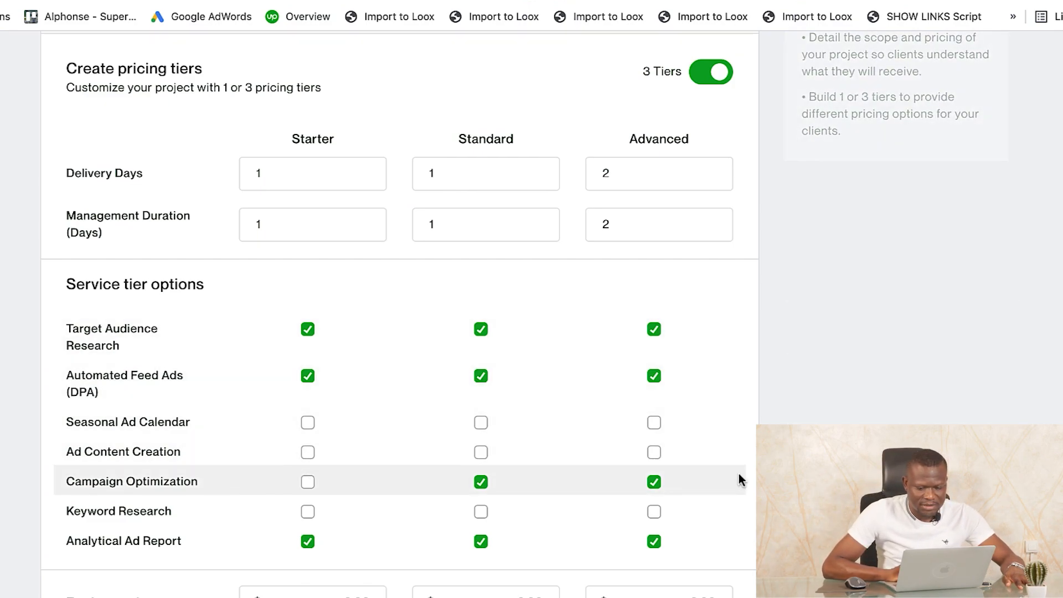
# Set the project price to $50 for Starter, $100 for Standard and $200 for Advanced.
pyautogui.scroll(-3, 719, 507)
pyautogui.scroll(6, 719, 508)
pyautogui.scroll(-10, 721, 509)
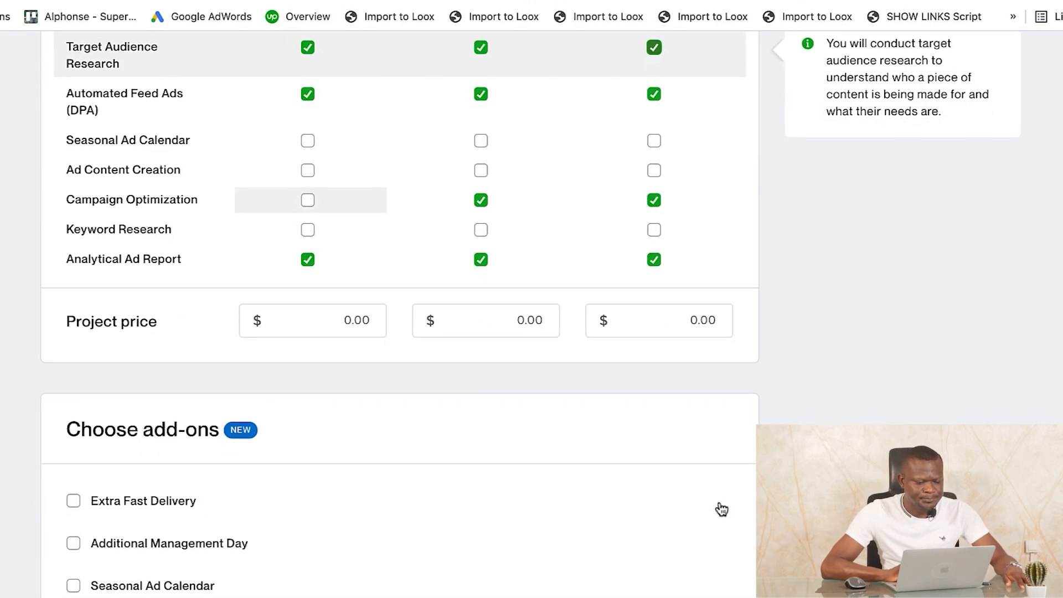
pyautogui.scroll(7, 569, 391)
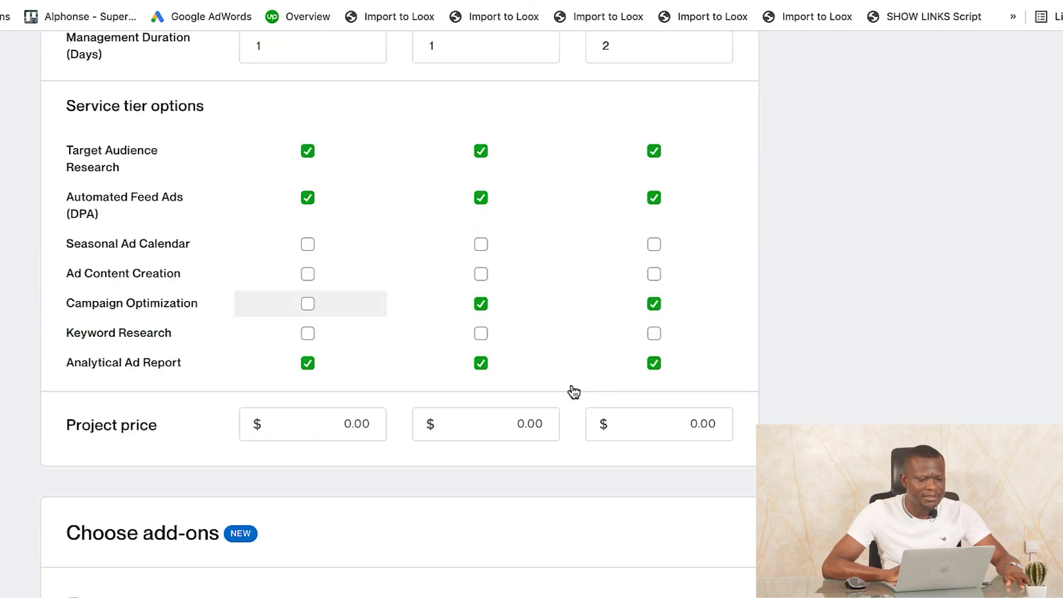
pyautogui.click(346, 572)
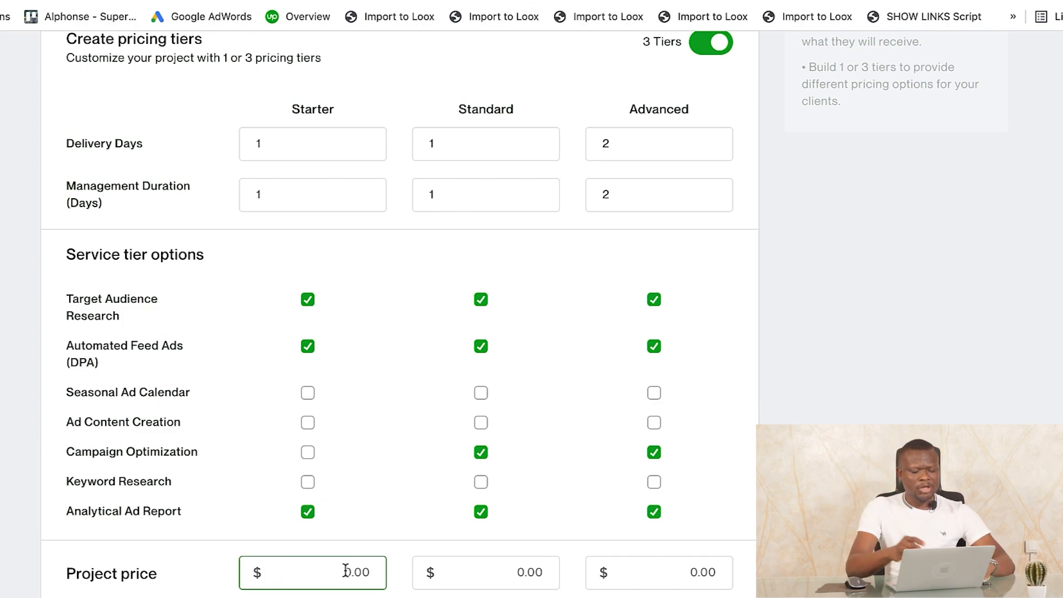
pyautogui.write('50')
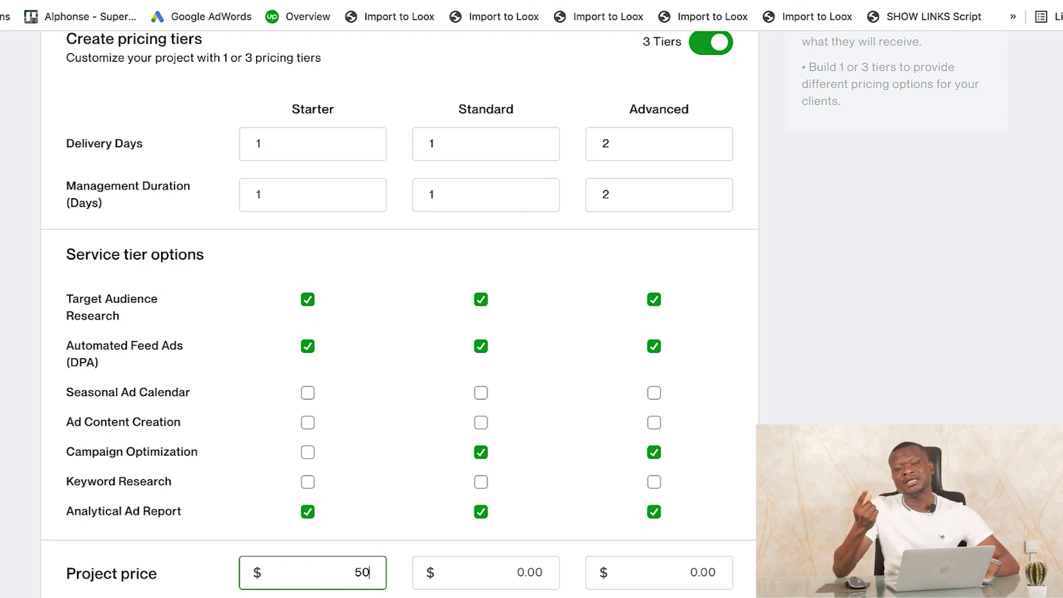
pyautogui.click(492, 566)
pyautogui.write('10')
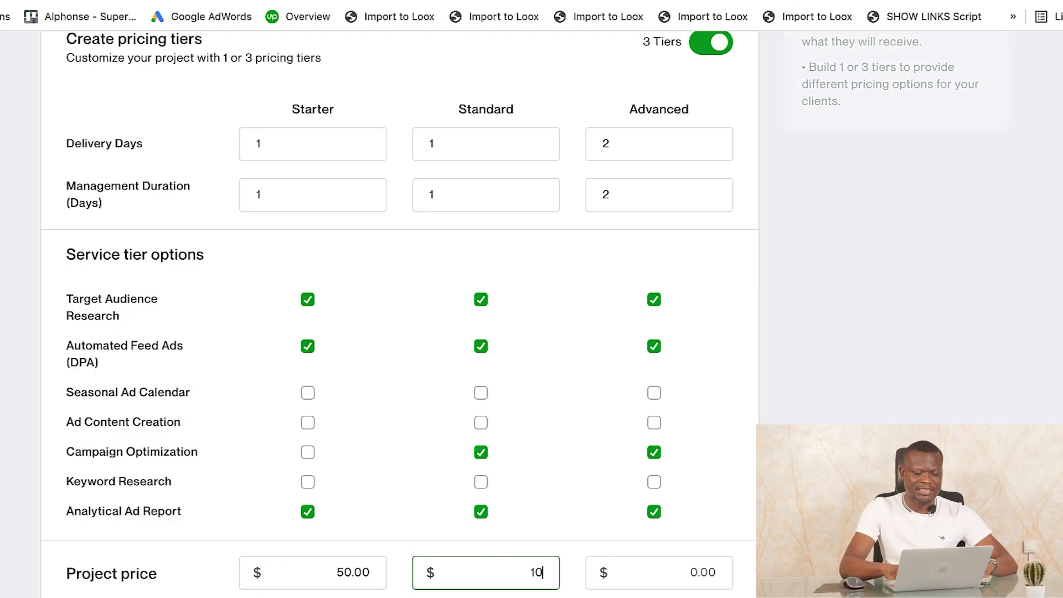
pyautogui.click(684, 574)
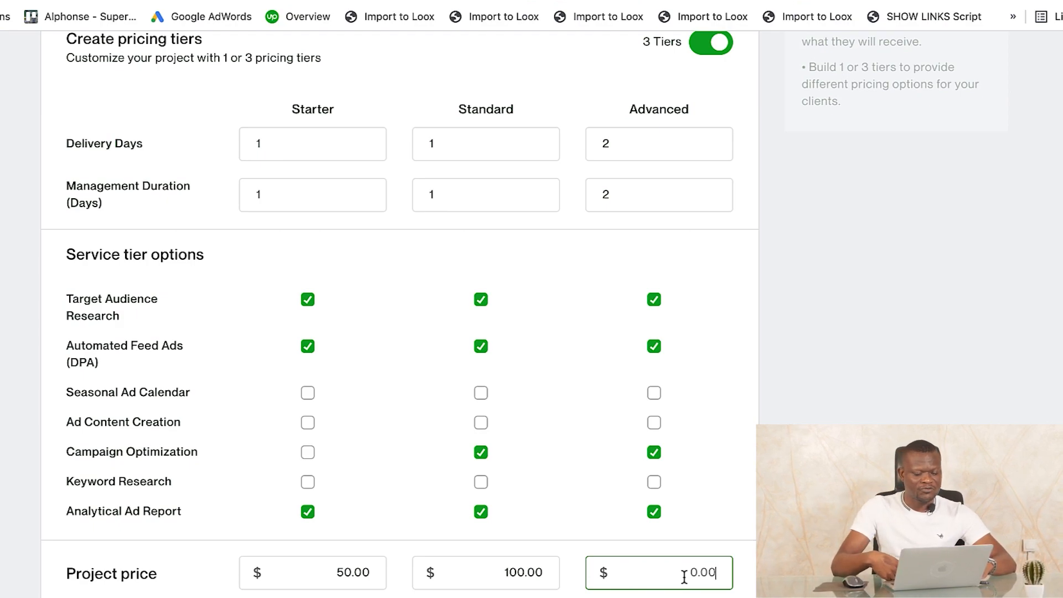
pyautogui.write('20')
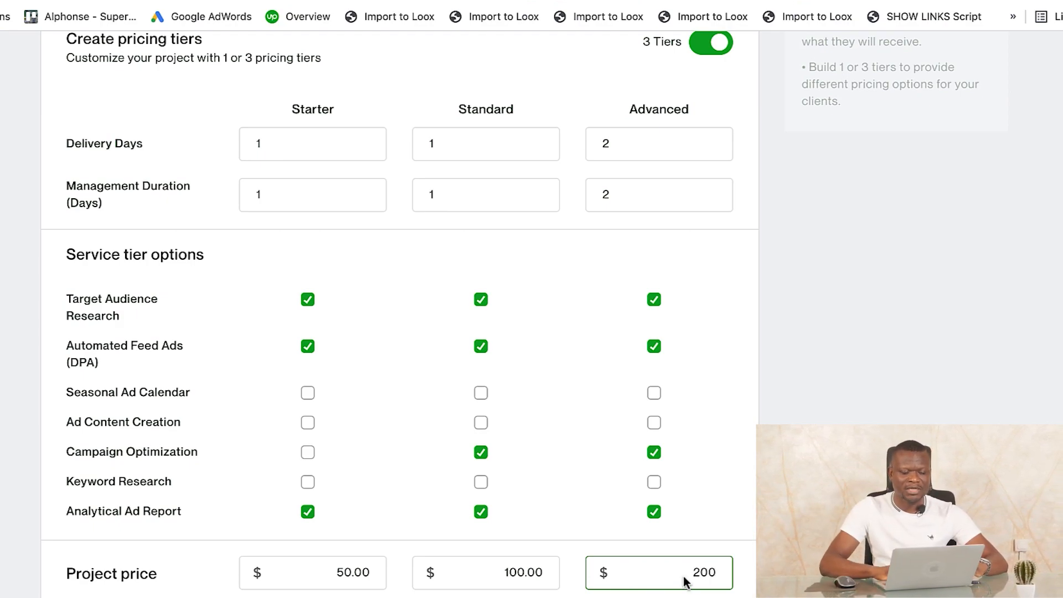
pyautogui.click(775, 564)
# Review the tiers and available add-ons, leave every add-on unselected, and save the pricing to continue to the gallery.
pyautogui.scroll(-1, 720, 445)
pyautogui.scroll(2, 720, 446)
pyautogui.scroll(-3, 720, 446)
pyautogui.scroll(1, 720, 445)
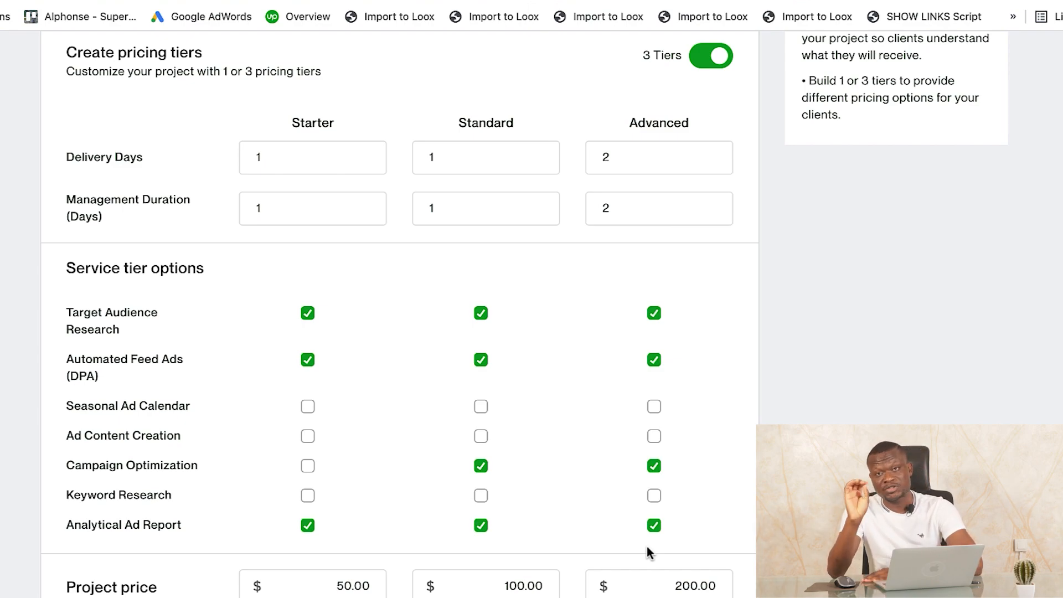
pyautogui.scroll(-7, 647, 548)
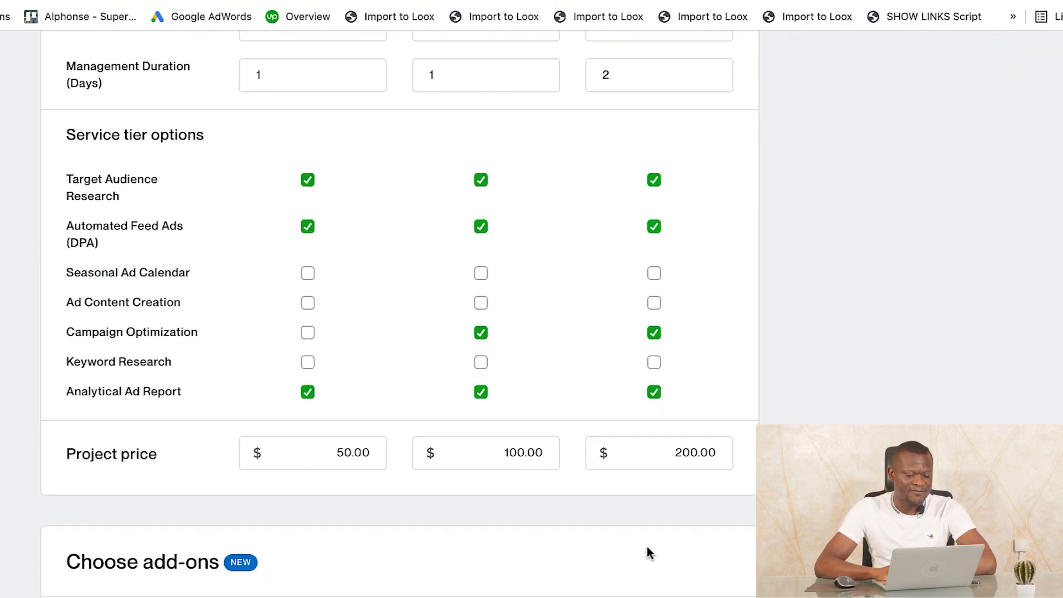
pyautogui.scroll(-1, 646, 547)
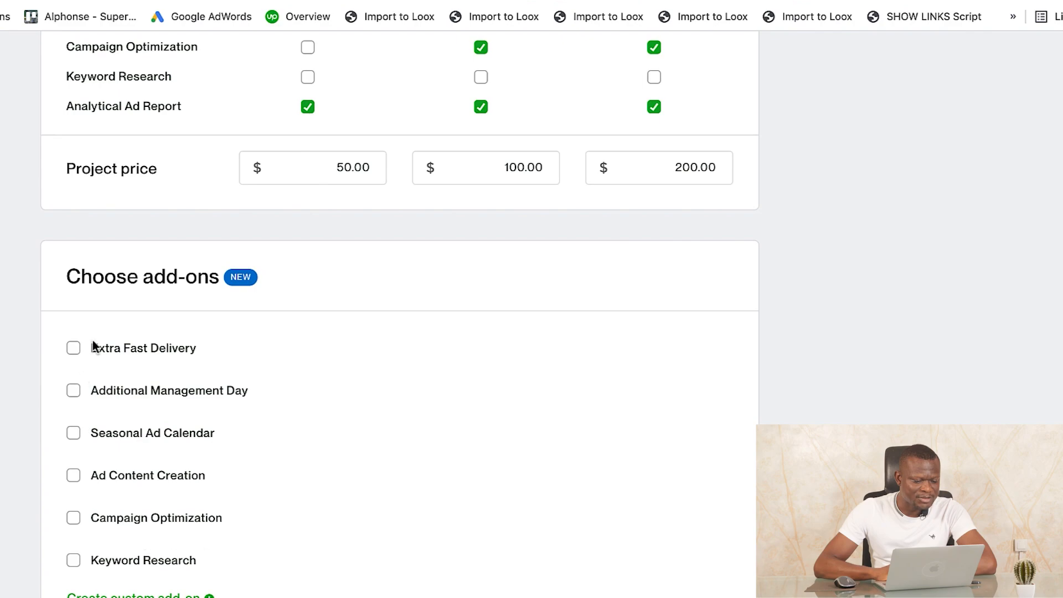
pyautogui.scroll(7, 243, 273)
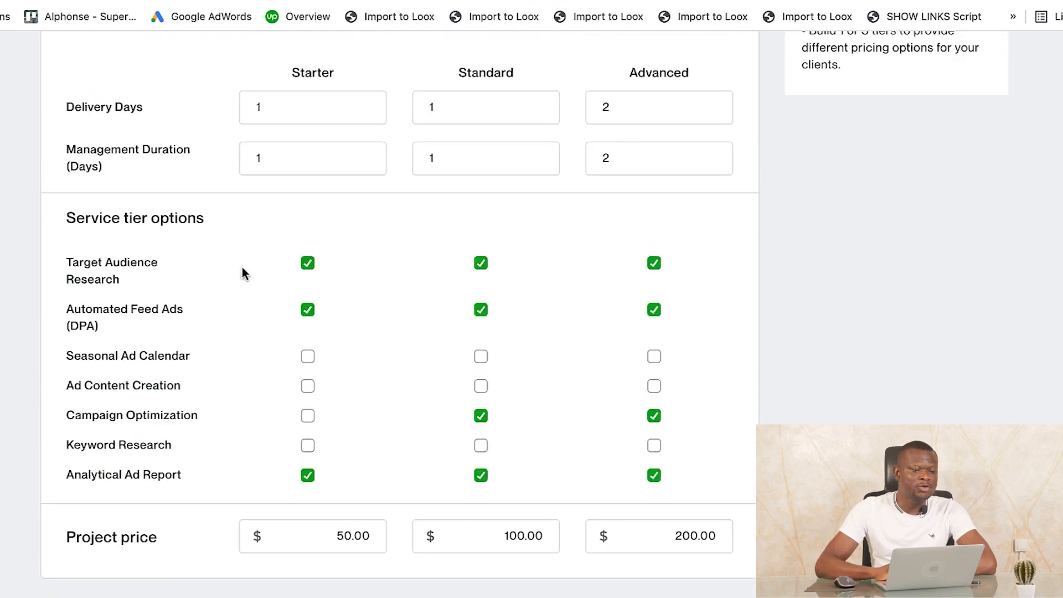
pyautogui.scroll(-9, 194, 497)
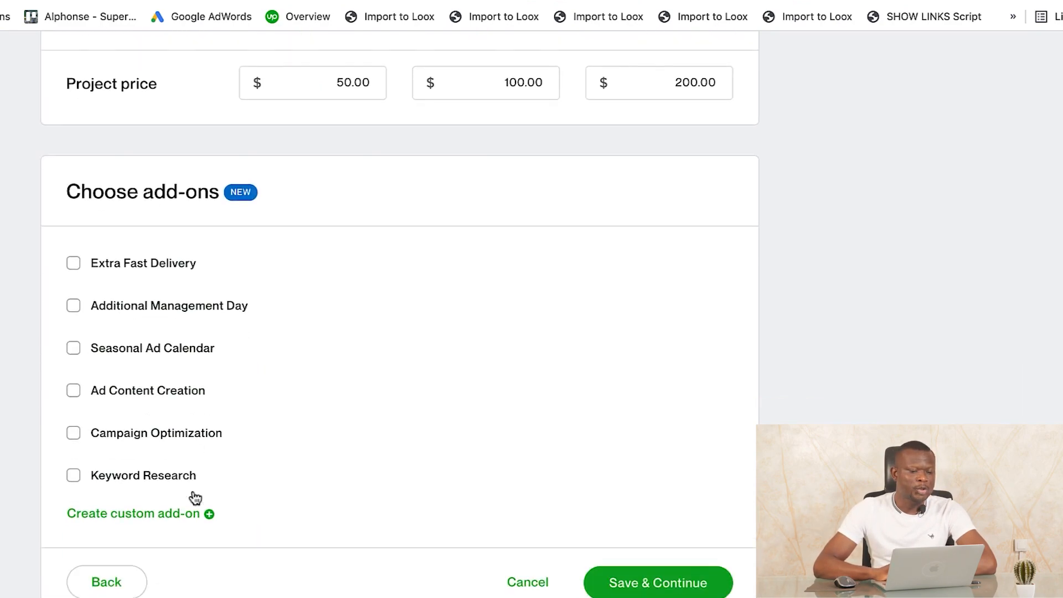
pyautogui.scroll(-2, 195, 497)
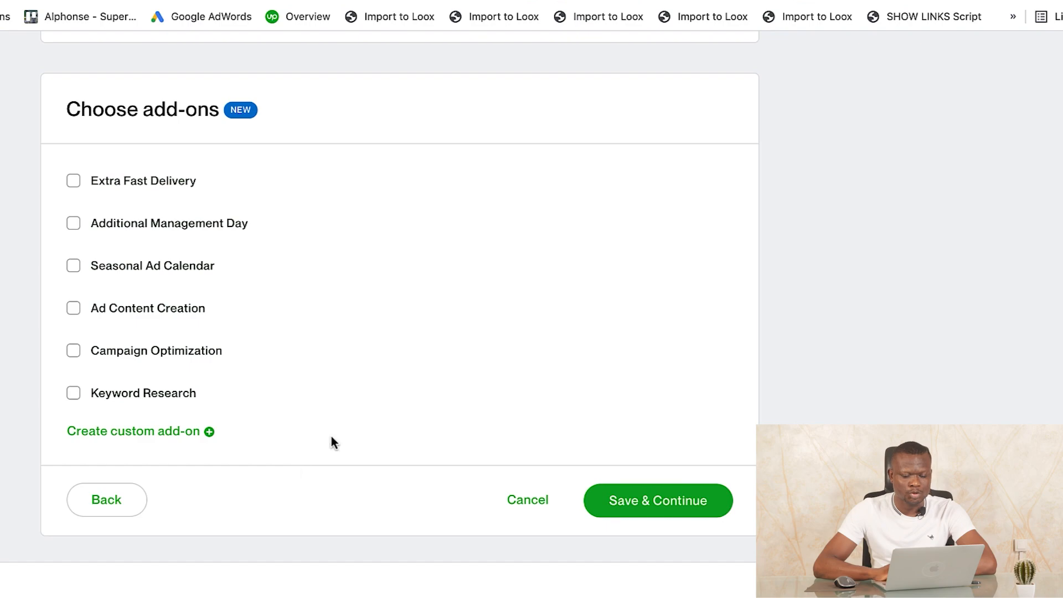
pyautogui.click(656, 509)
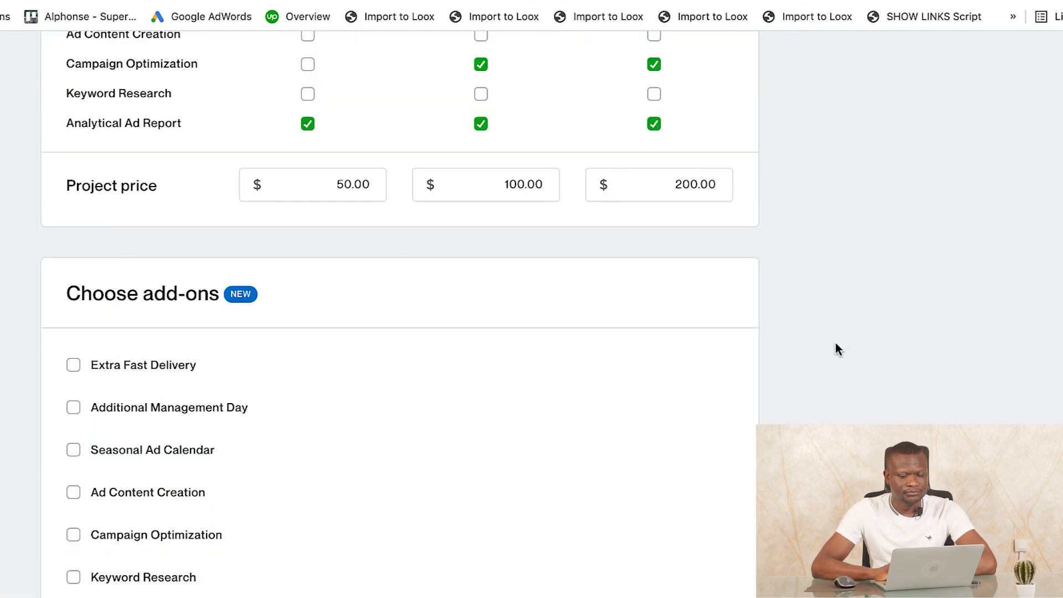
# Upload the Facebook Ads account audit JPG from the Bureau folder as a project image.
pyautogui.scroll(3, 835, 347)
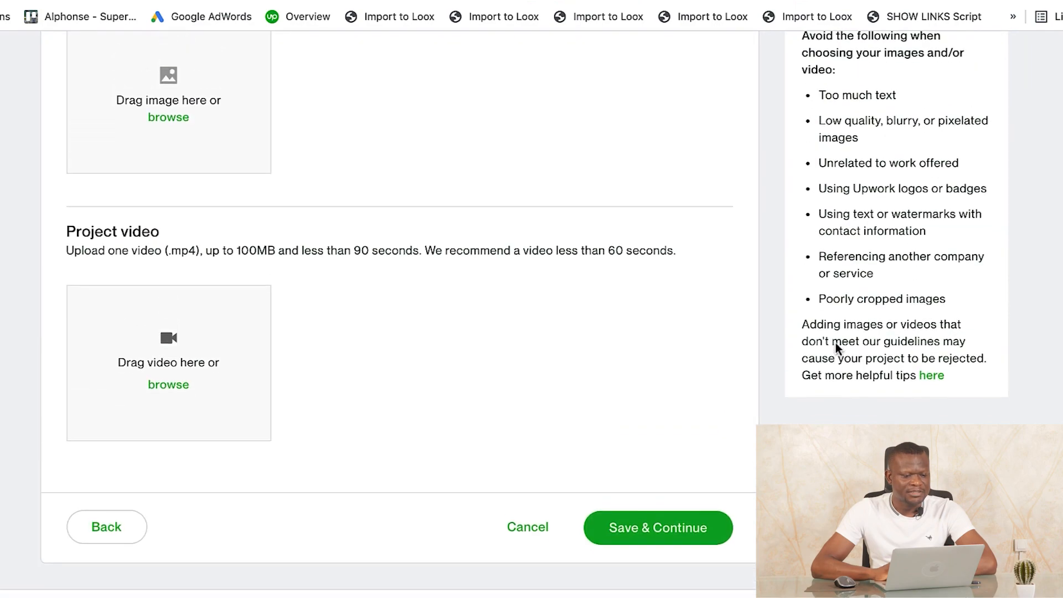
pyautogui.scroll(4, 415, 210)
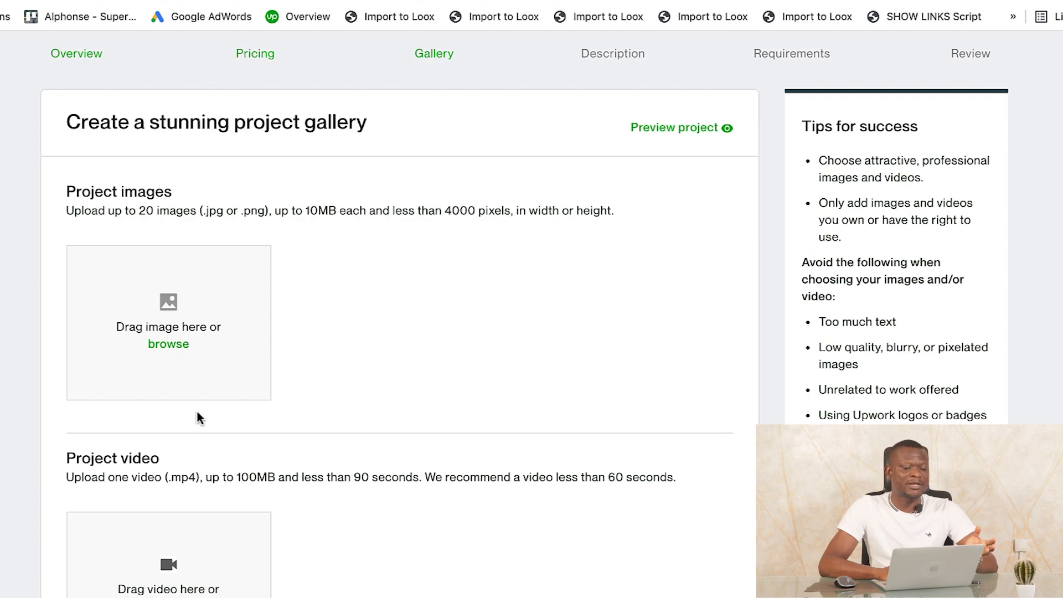
pyautogui.scroll(1, 221, 362)
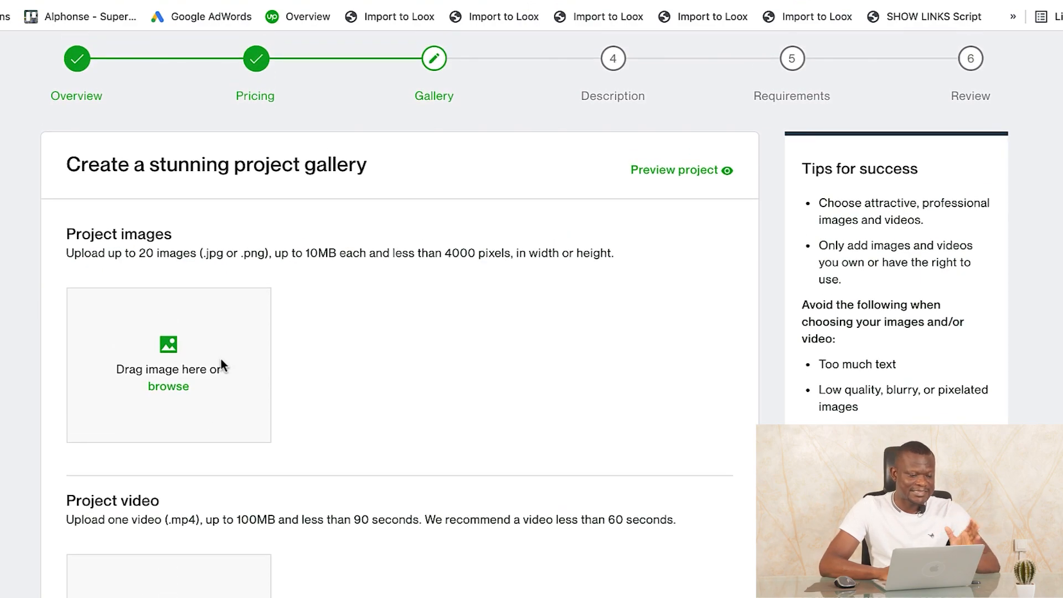
pyautogui.click(169, 388)
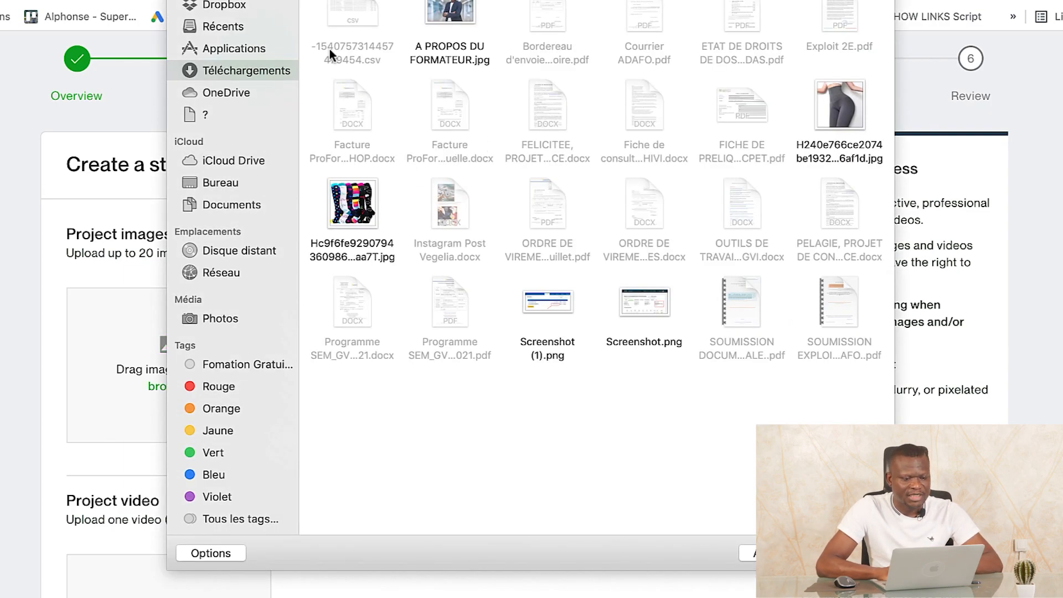
pyautogui.click(199, 183)
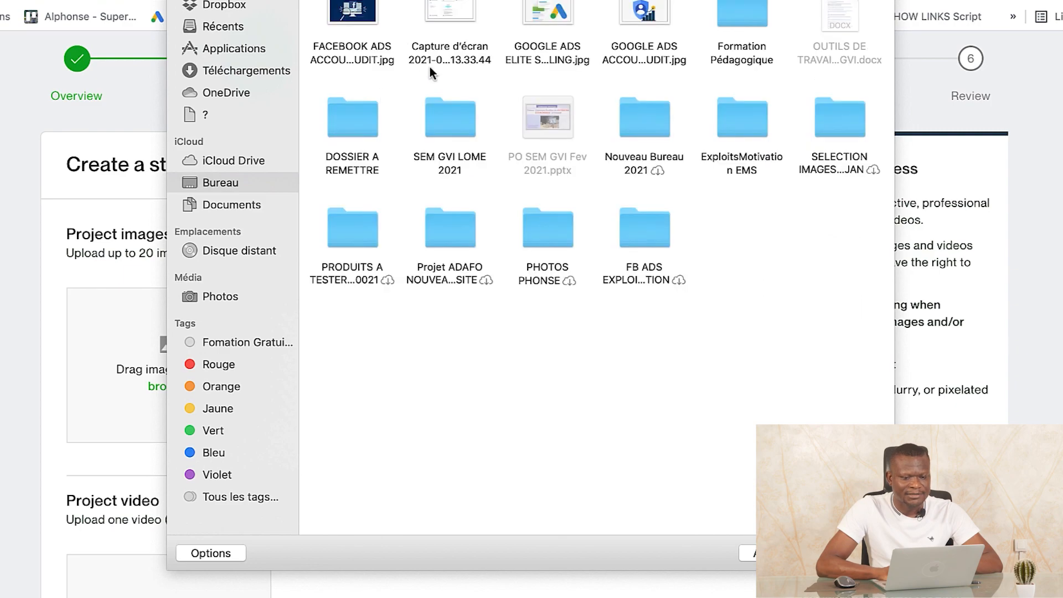
pyautogui.click(376, 31)
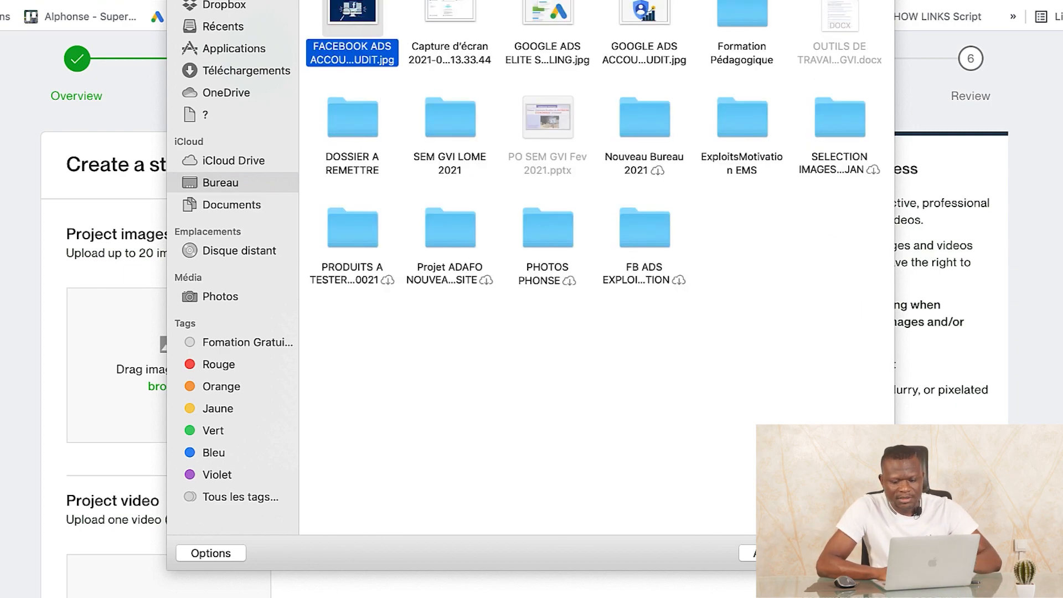
pyautogui.press('Return')
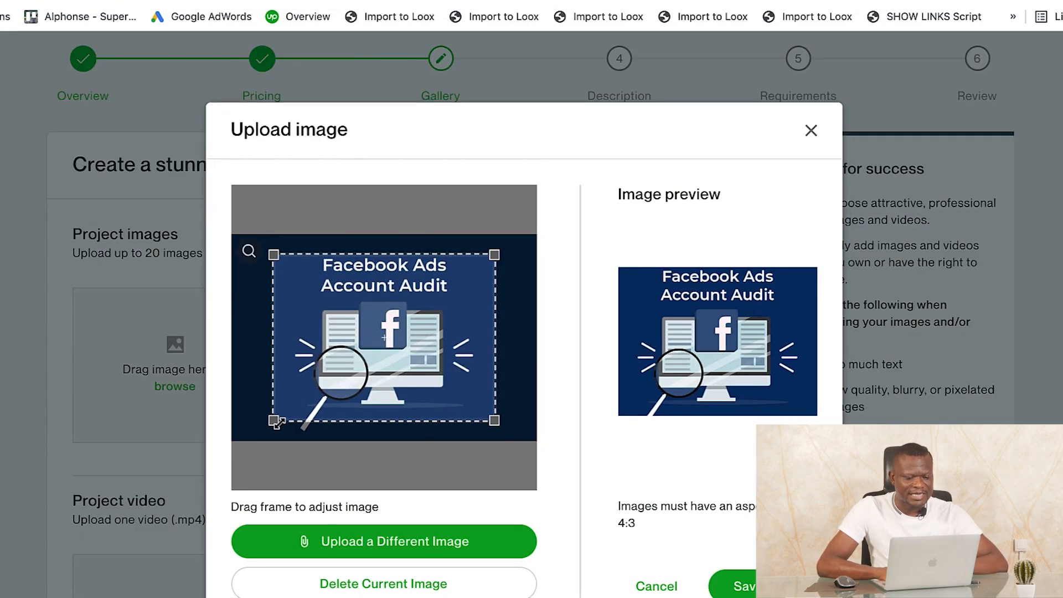
# Enlarge and recentre the crop frame so it encloses the whole title and monitor illustration, and save the project image.
pyautogui.moveTo(277, 422); pyautogui.dragTo(260, 458)
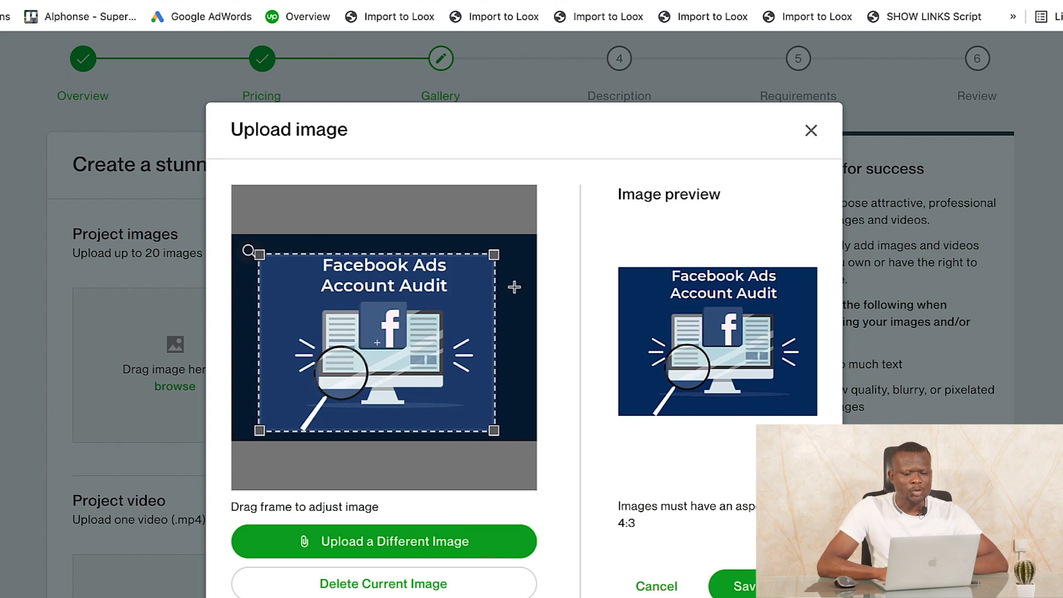
pyautogui.moveTo(493, 255); pyautogui.dragTo(504, 232)
pyautogui.moveTo(474, 270); pyautogui.dragTo(460, 275)
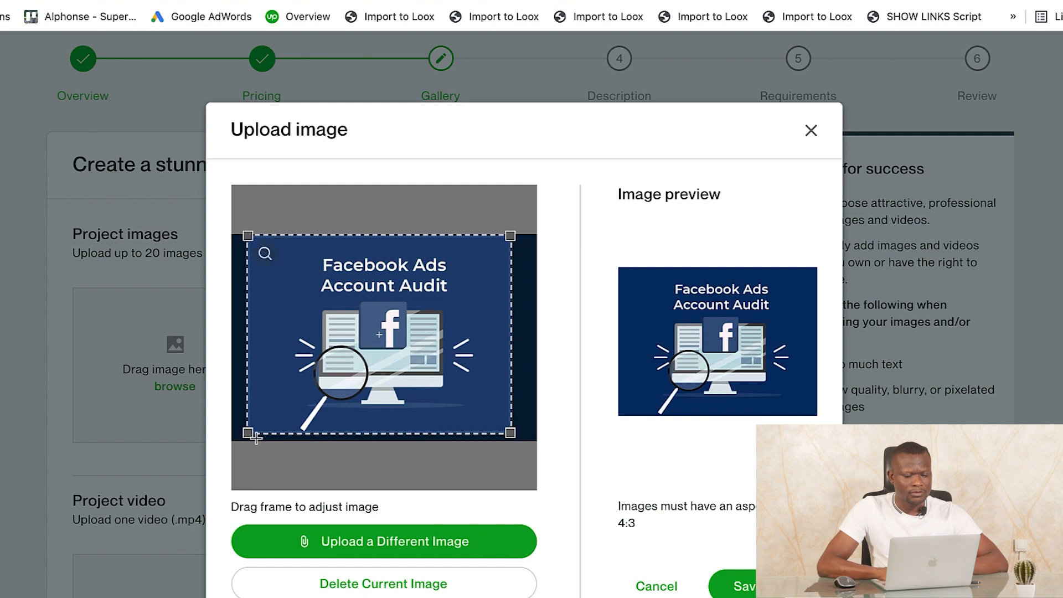
pyautogui.moveTo(255, 439); pyautogui.dragTo(252, 442)
pyautogui.moveTo(280, 408); pyautogui.dragTo(381, 334)
pyautogui.moveTo(418, 301); pyautogui.dragTo(465, 259)
pyautogui.moveTo(332, 365); pyautogui.dragTo(266, 475)
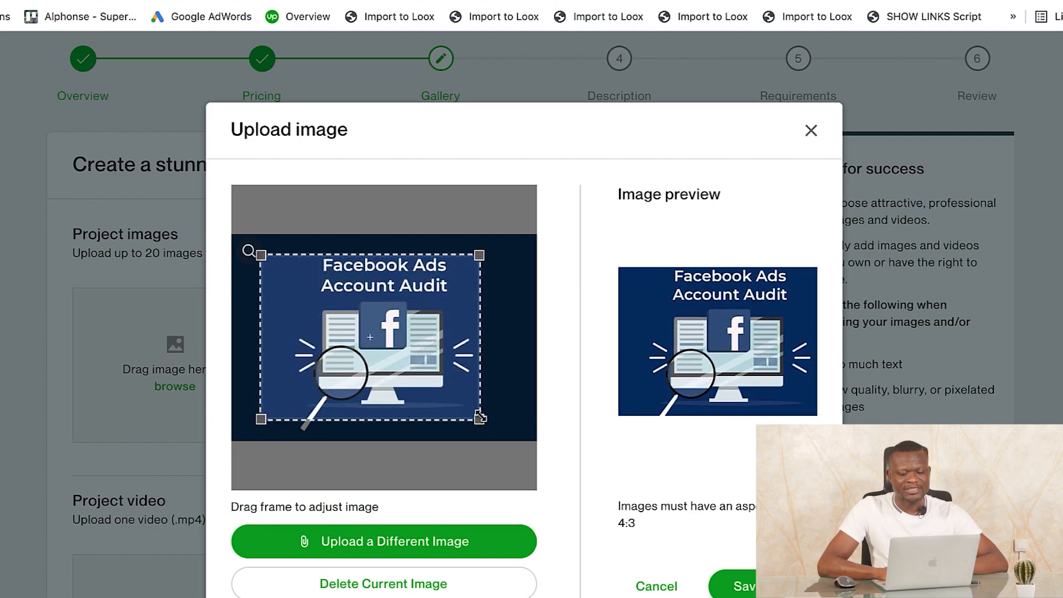
pyautogui.moveTo(478, 421); pyautogui.dragTo(501, 450)
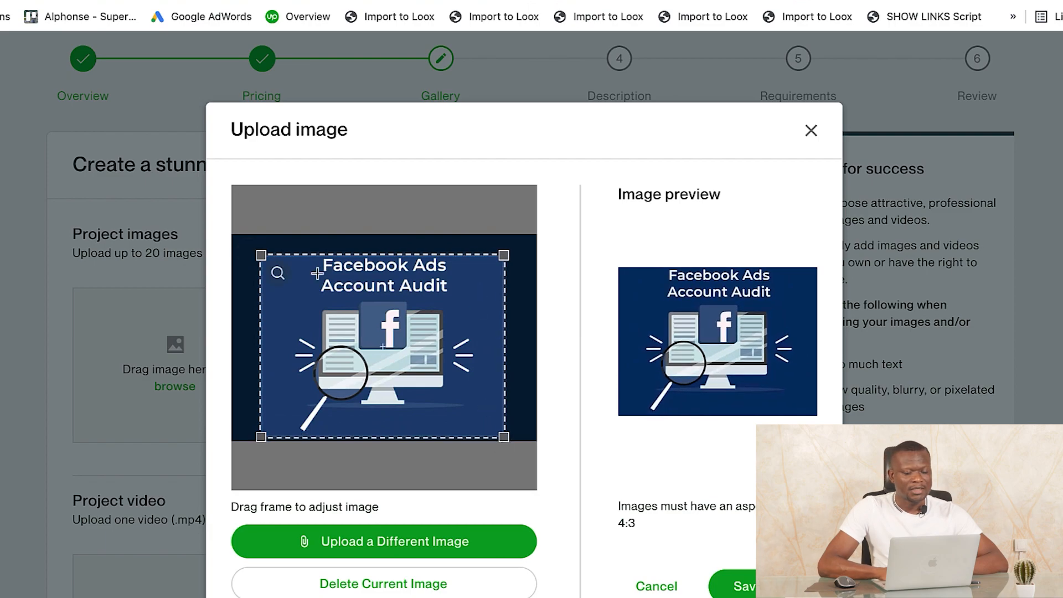
pyautogui.moveTo(260, 254); pyautogui.dragTo(256, 245)
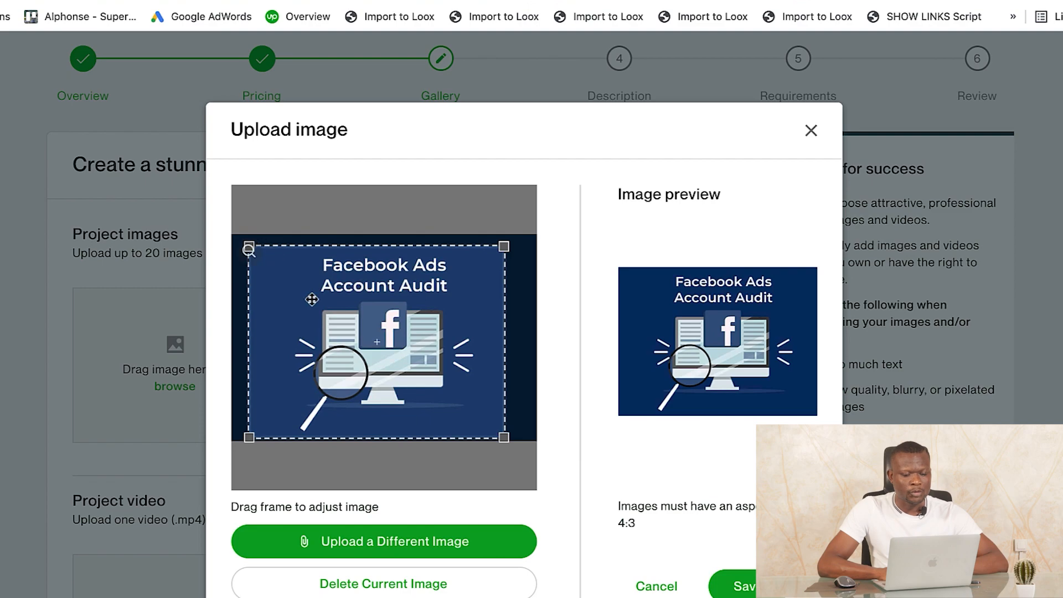
pyautogui.moveTo(328, 316); pyautogui.dragTo(335, 318)
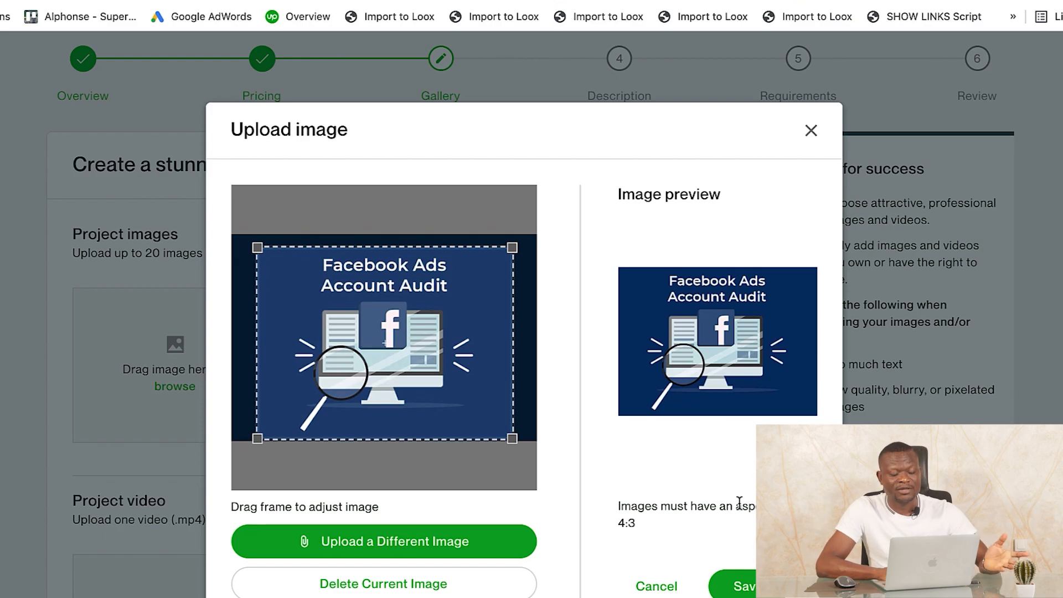
pyautogui.click(739, 585)
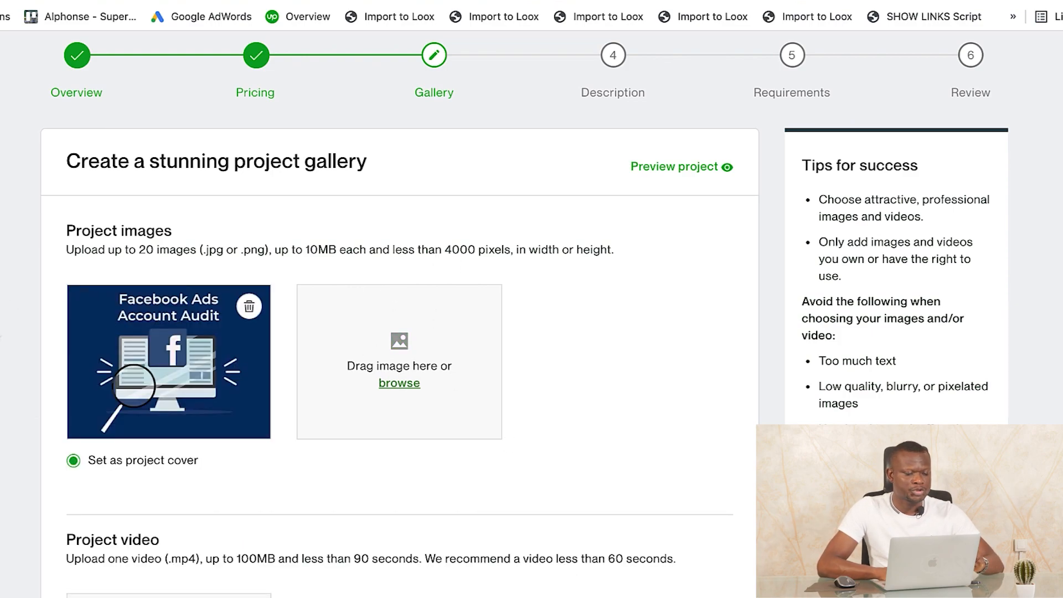
# Save the gallery without a project video and continue to the project description, ready to fill in the project summary.
pyautogui.scroll(-8, 467, 353)
pyautogui.scroll(-1, 468, 353)
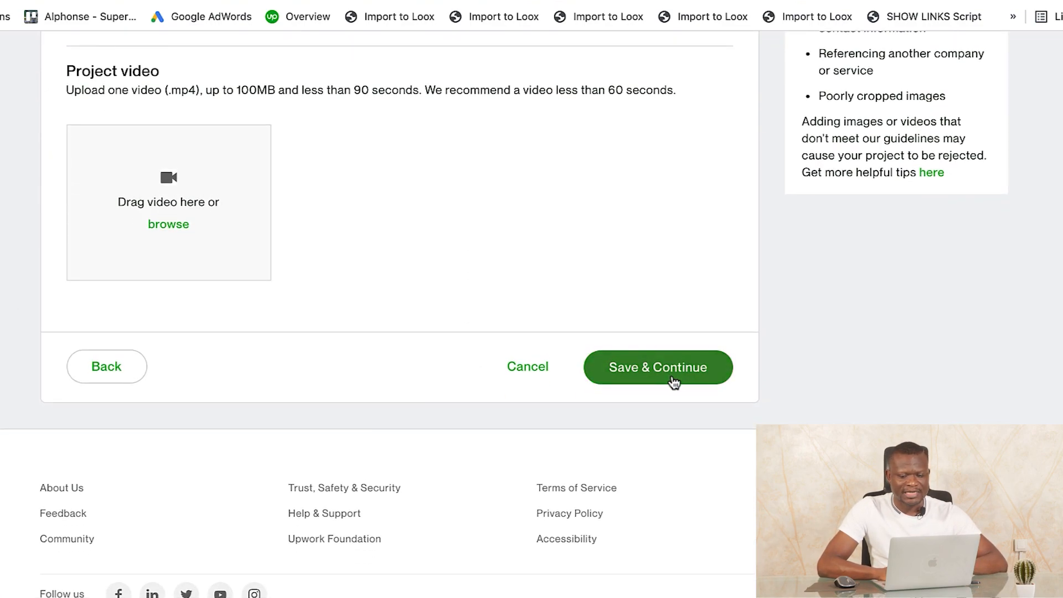
pyautogui.click(662, 369)
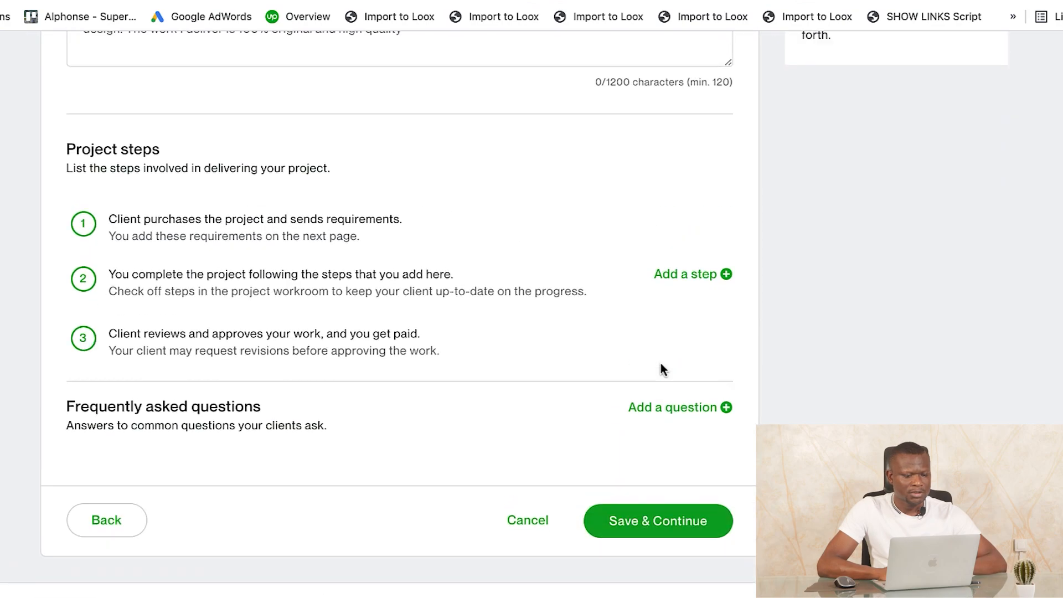
pyautogui.click(661, 364)
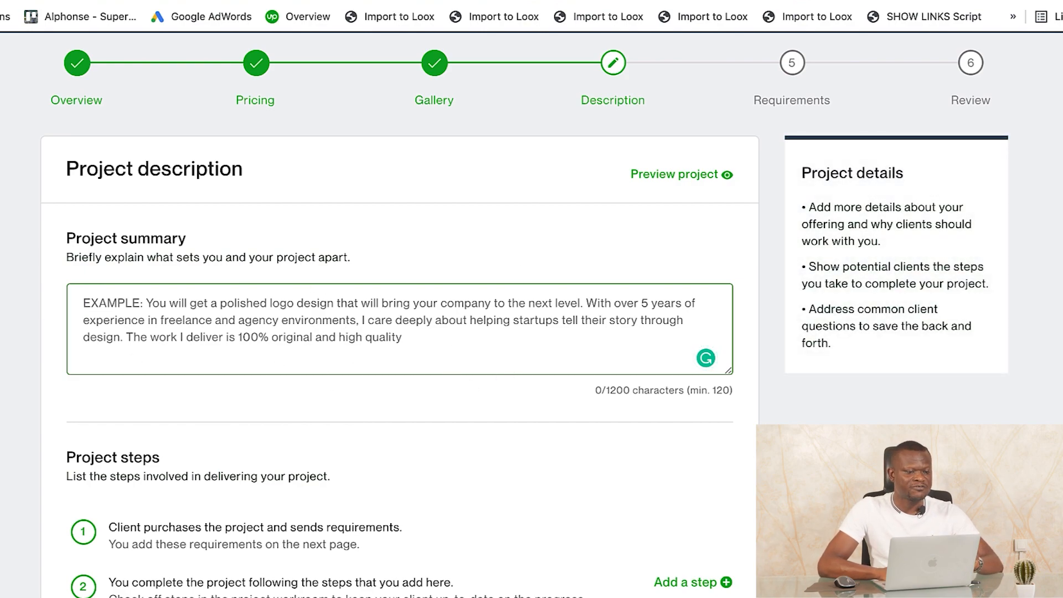
# Switch to DeepL Translator and clear the old Payoneer message from the source text.
pyautogui.hotkey('ctrl', 'Tab')
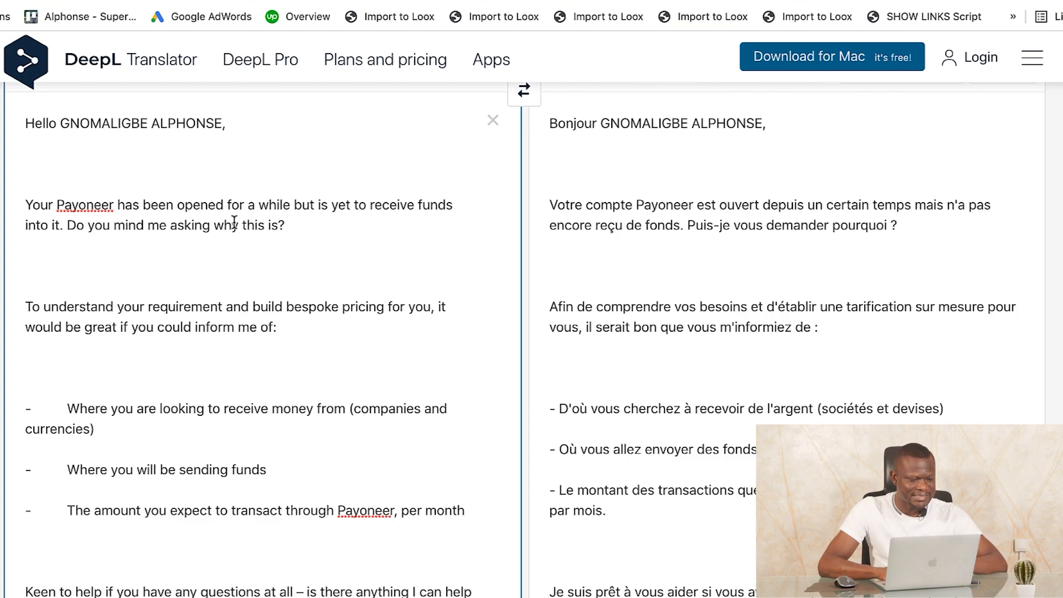
pyautogui.scroll(3, 133, 197)
pyautogui.moveTo(25, 247); pyautogui.dragTo(314, 572)
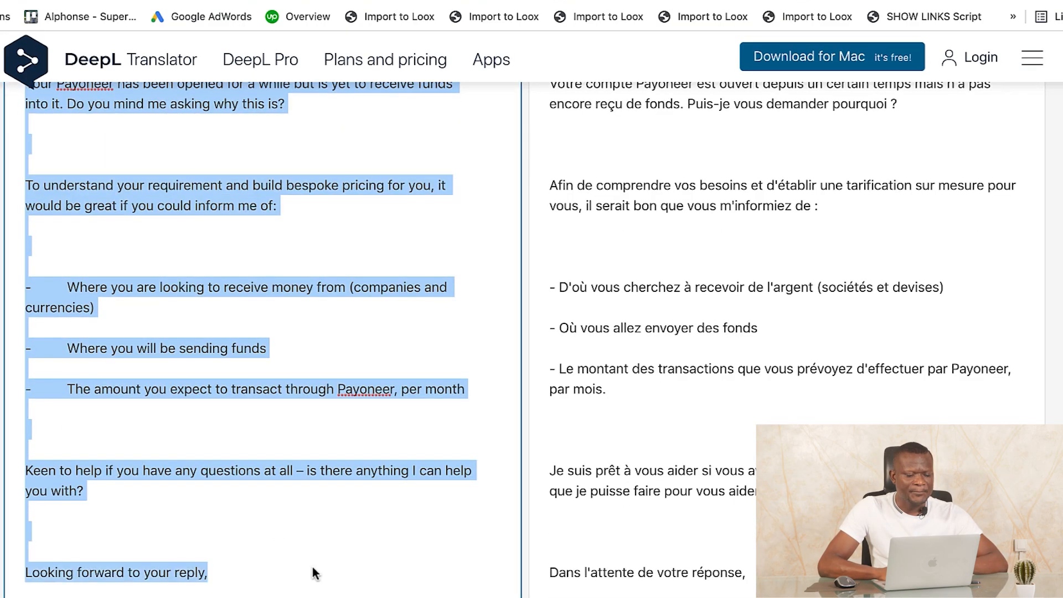
pyautogui.press('BackSpace')
pyautogui.scroll(4, 280, 249)
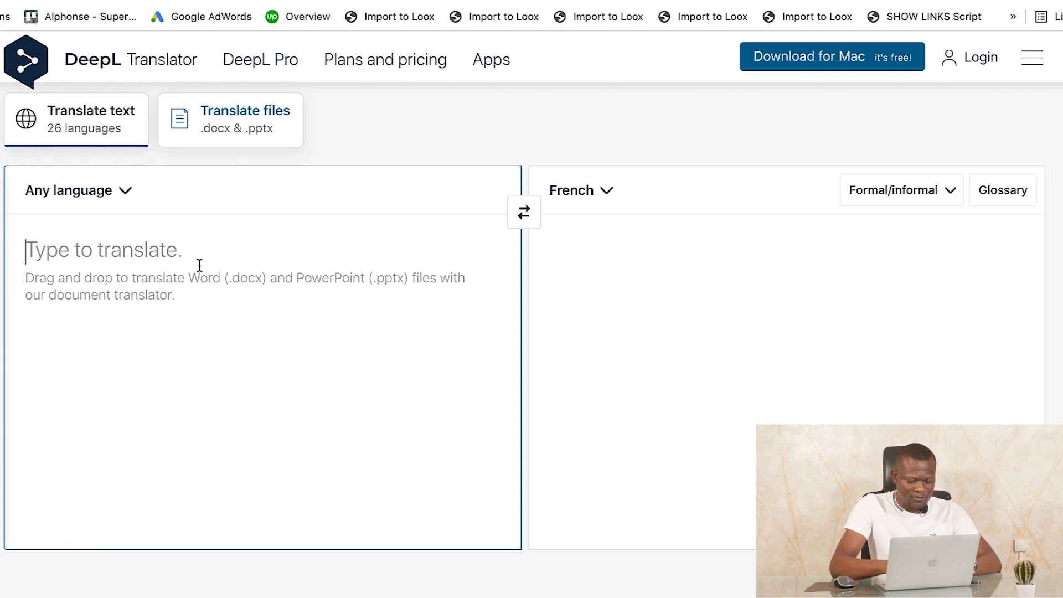
pyautogui.write('Vous a')
pyautogui.press('BackSpace')
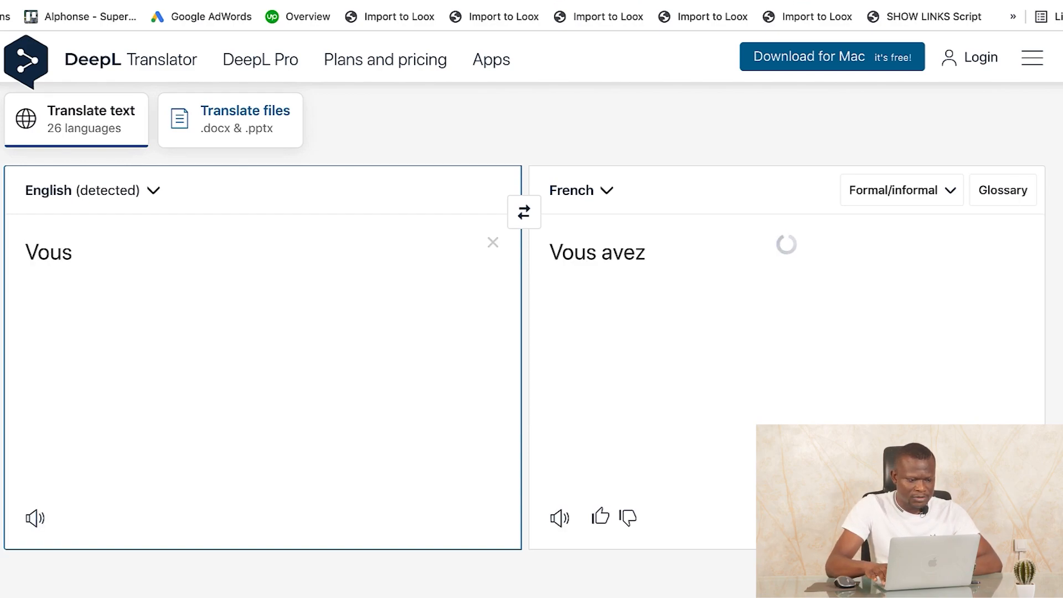
pyautogui.press('BackSpace')
pyautogui.press('BackSpace')
pyautogui.press('BackSpace')
pyautogui.press('BackSpace')
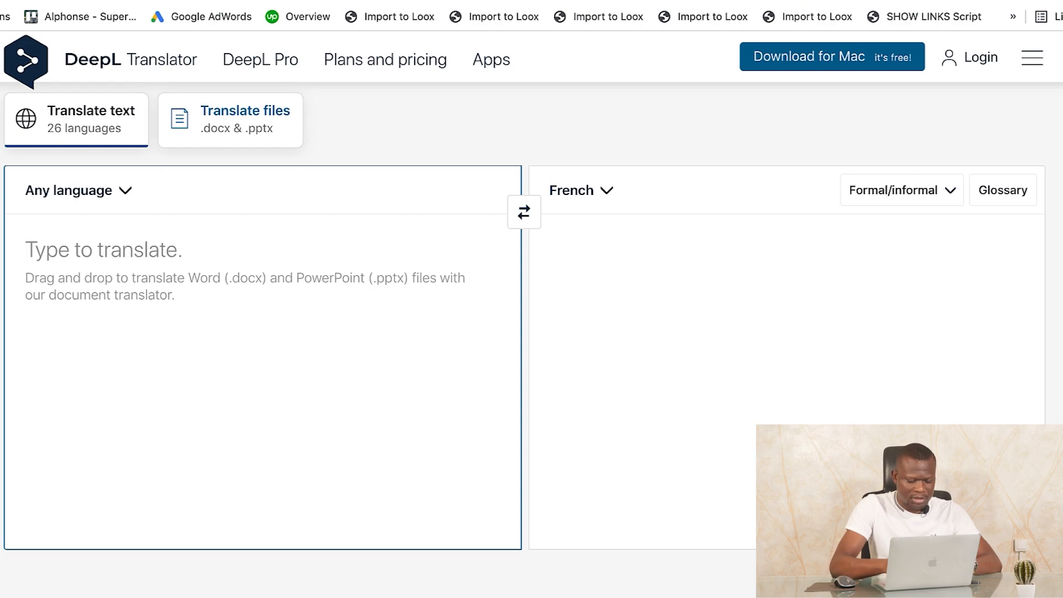
# Begin the French source text with "En fonction de la complexité de votre compte Facebook Ads cela me prendra".
pyautogui.write('En fonctio')
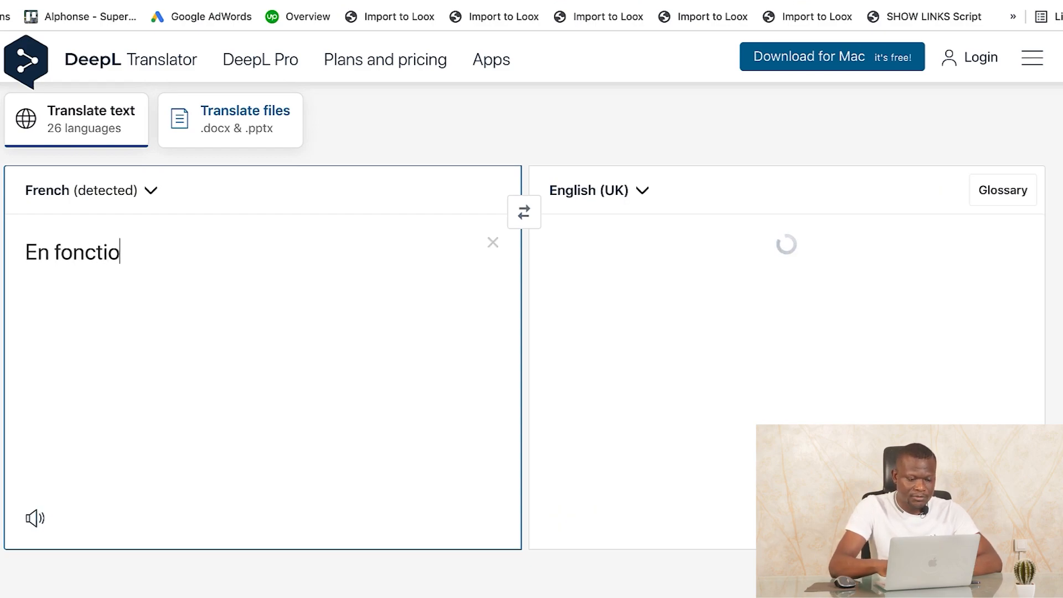
pyautogui.write('n de lka')
pyautogui.press('BackSpace')
pyautogui.press('BackSpace')
pyautogui.write('a')
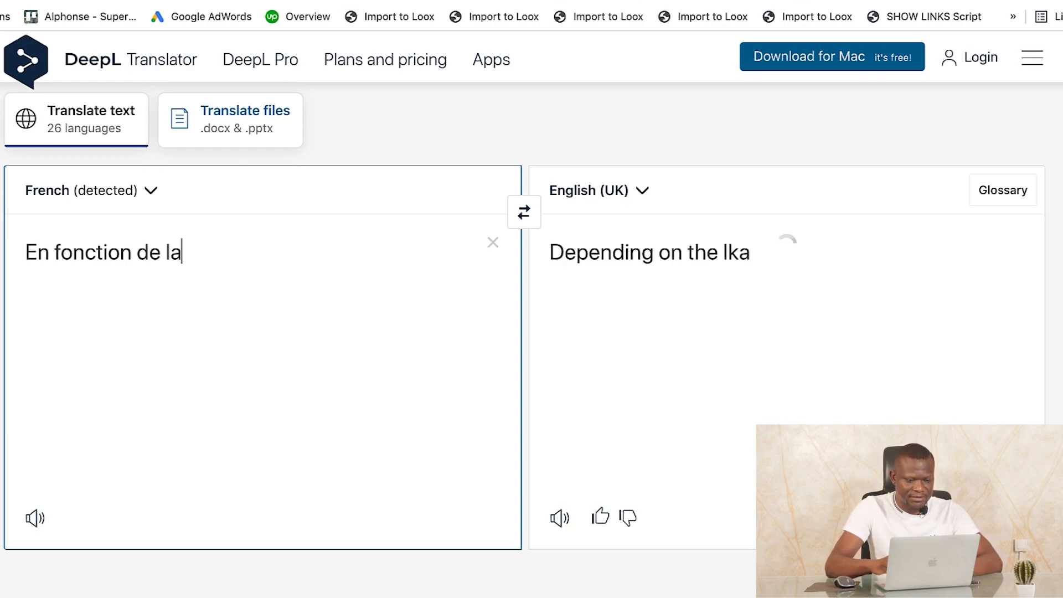
pyautogui.write(' complexité ')
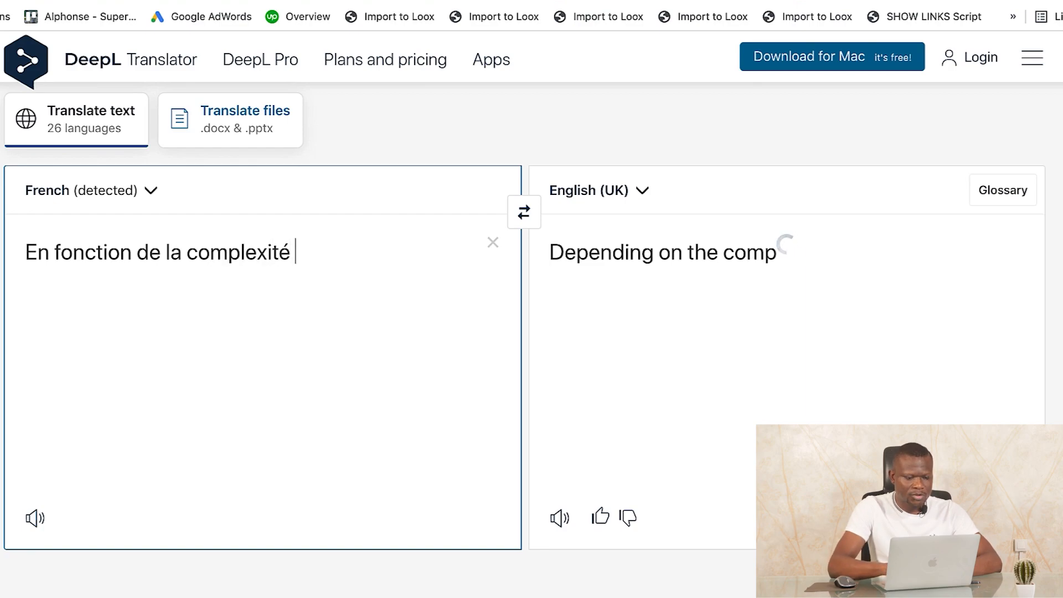
pyautogui.write('de votre co')
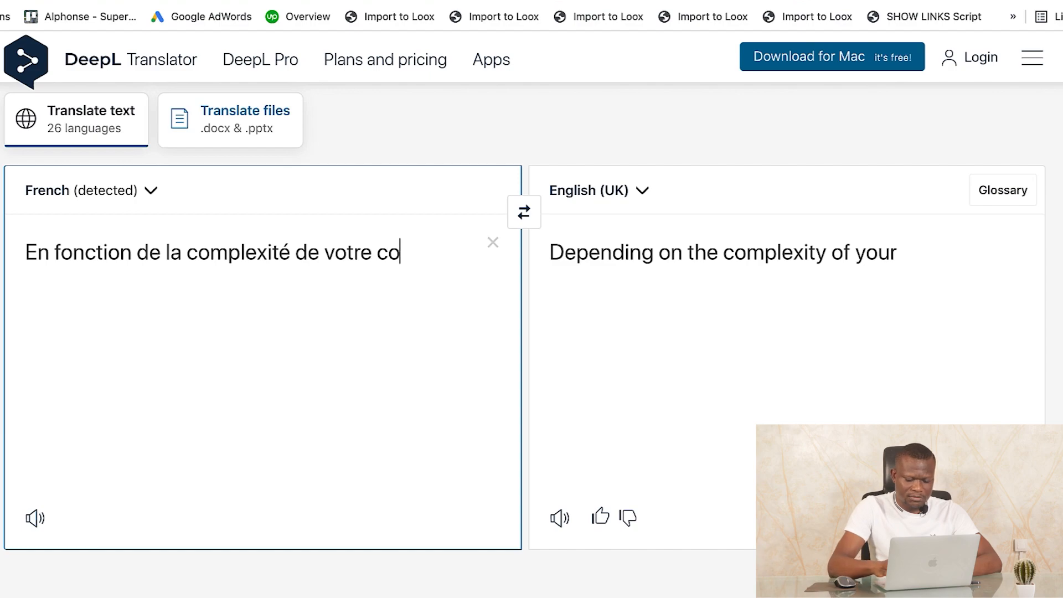
pyautogui.write('mpte Facebo')
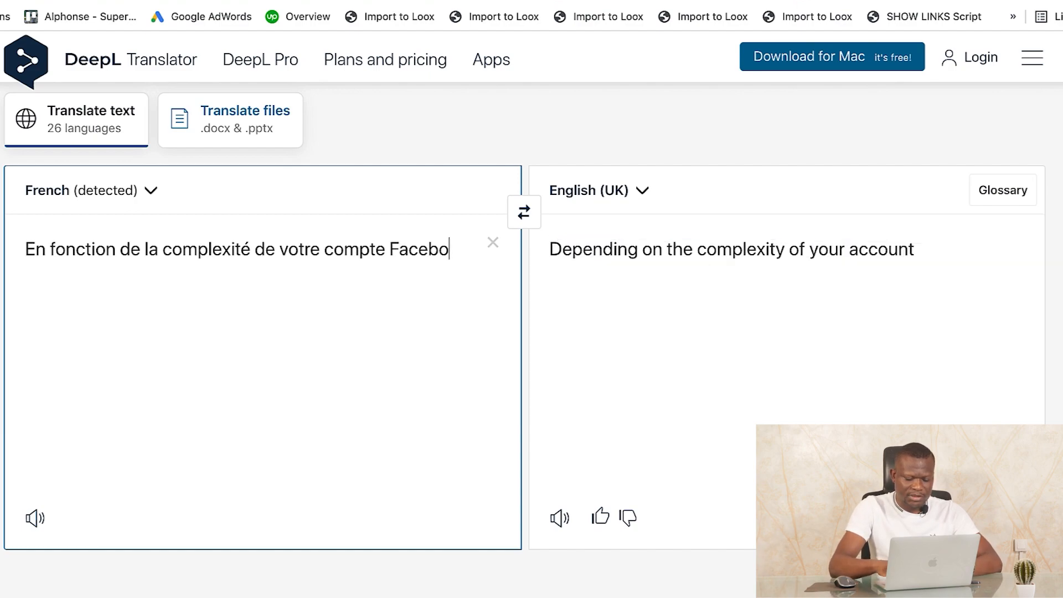
pyautogui.write('ok Ads ce')
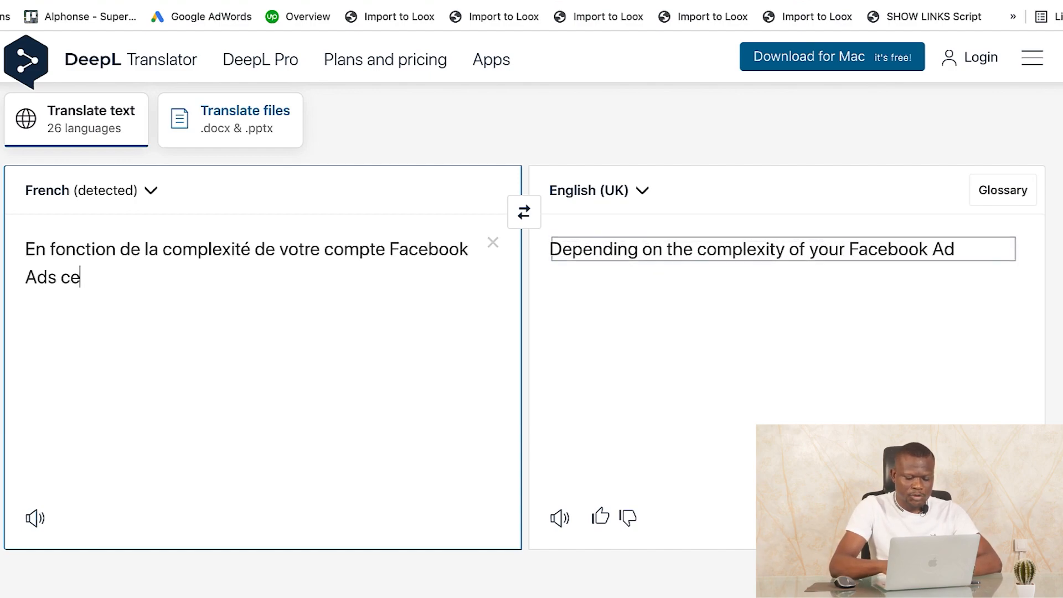
pyautogui.write('la me prendra')
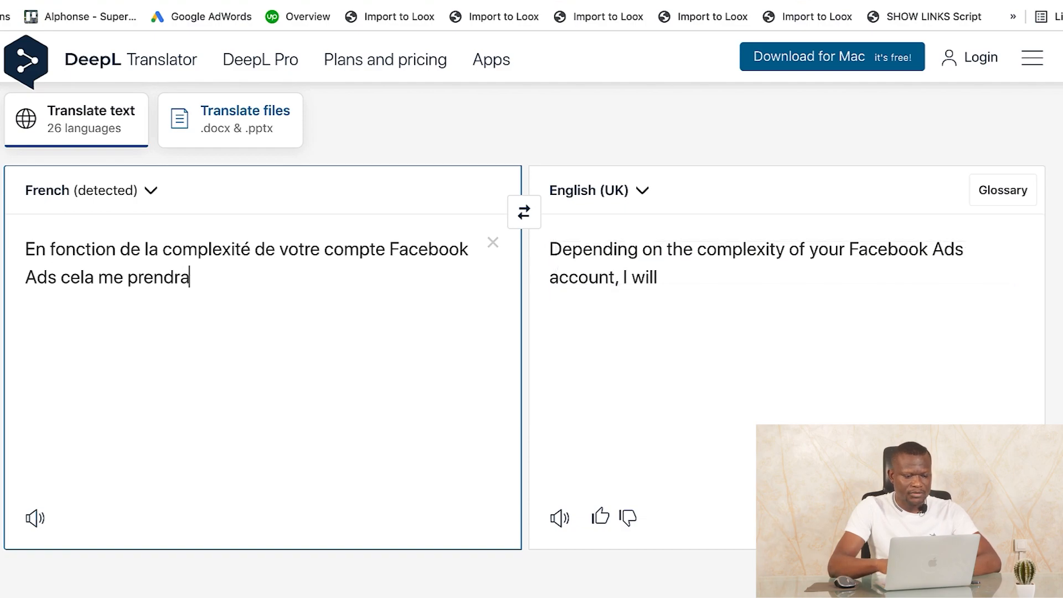
# Complete the opening sentence with the audit duration, "1 à 3 heures pour l'auditer".
pyautogui.write(' une à')
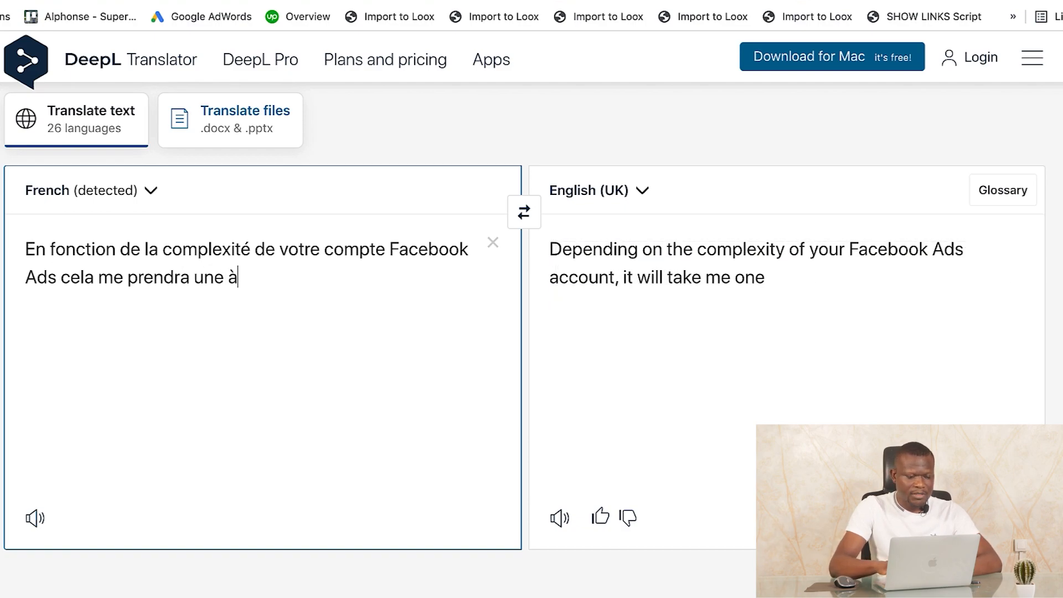
pyautogui.write(' 3V')
pyautogui.press('BackSpace')
pyautogui.press('BackSpace')
pyautogui.press('BackSpace')
pyautogui.press('BackSpace')
pyautogui.press('BackSpace')
pyautogui.press('BackSpace')
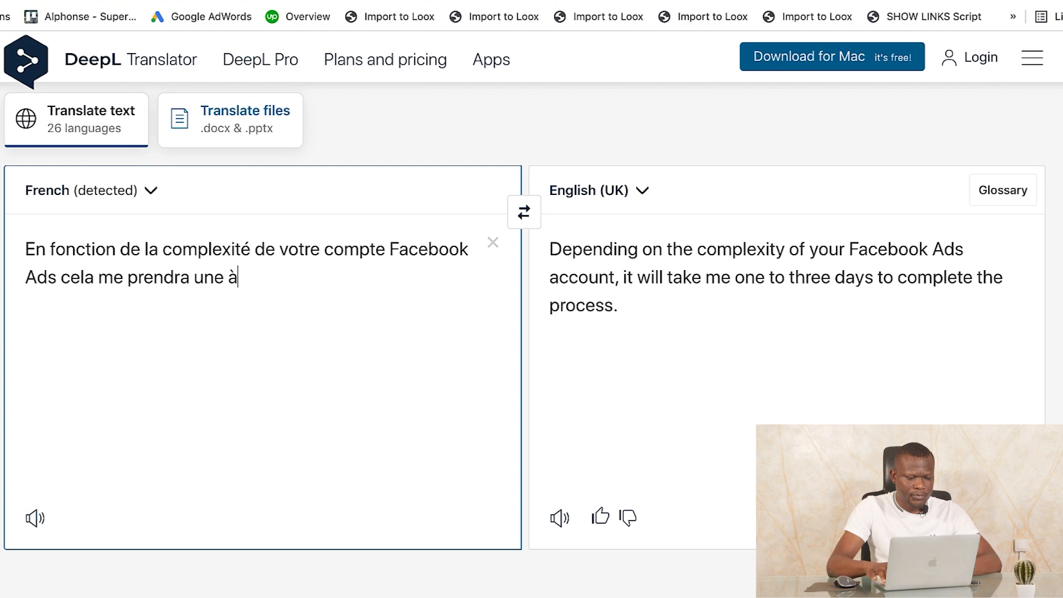
pyautogui.press('BackSpace')
pyautogui.write('1 ')
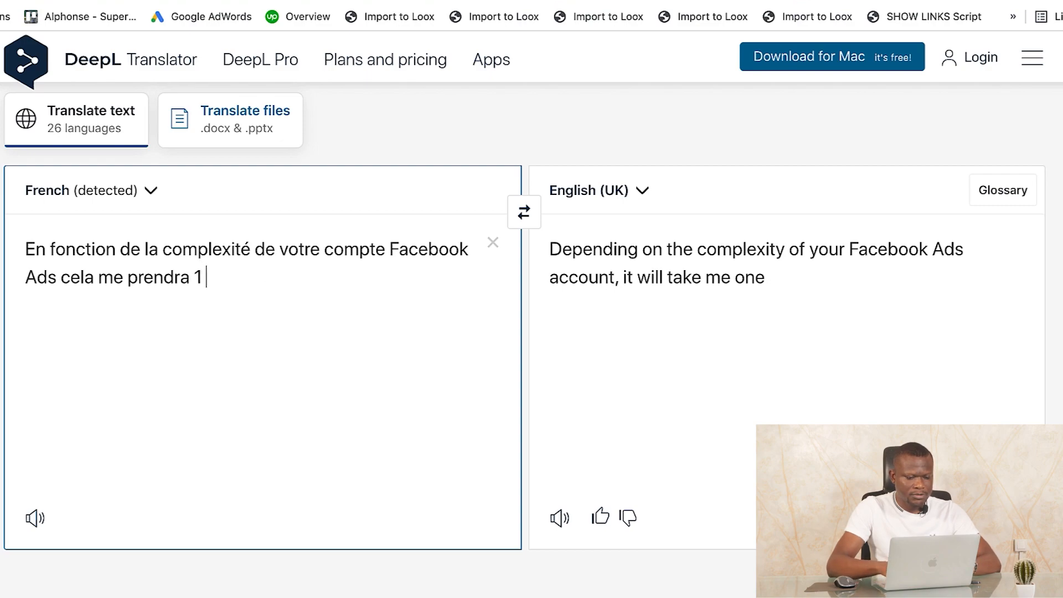
pyautogui.write('à 3')
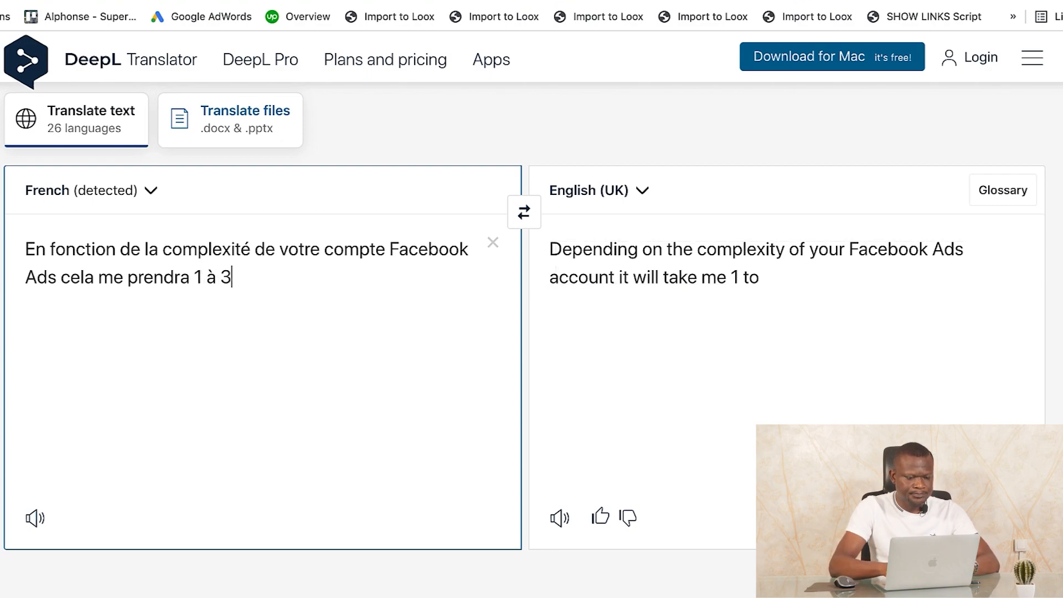
pyautogui.write(' heures po')
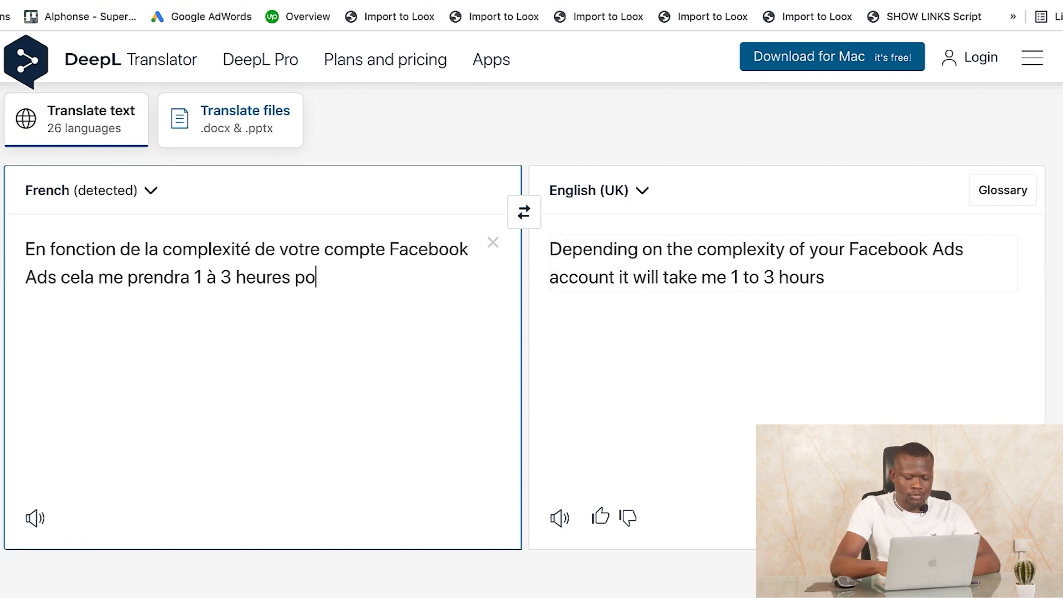
pyautogui.write("ur l'auditer")
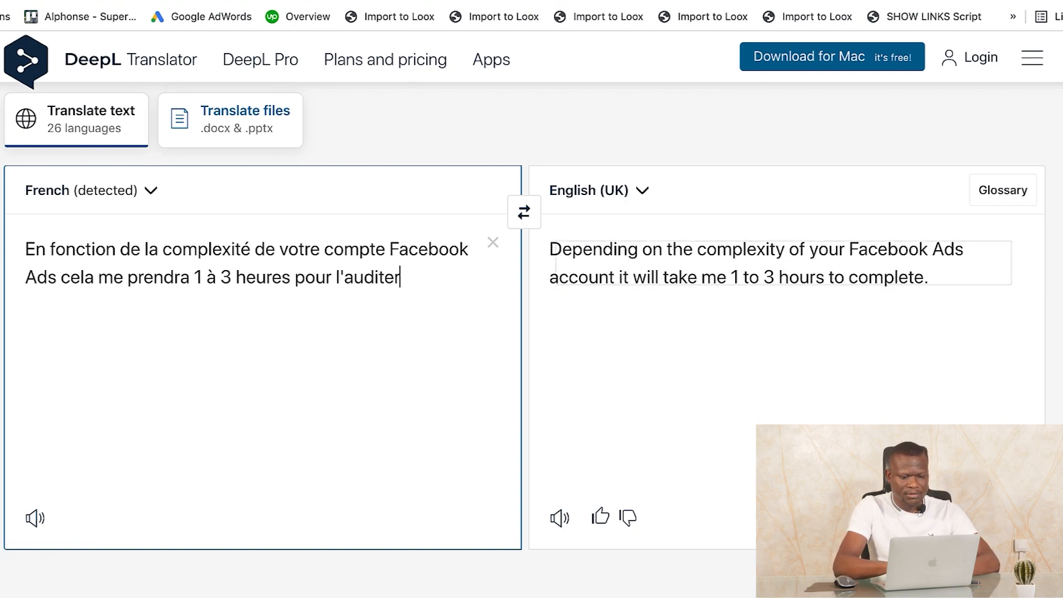
# End the first sentence and begin the audit scope with "L'audit prendra en compte le paramétrage du compte,".
pyautogui.write(". L'audit pren")
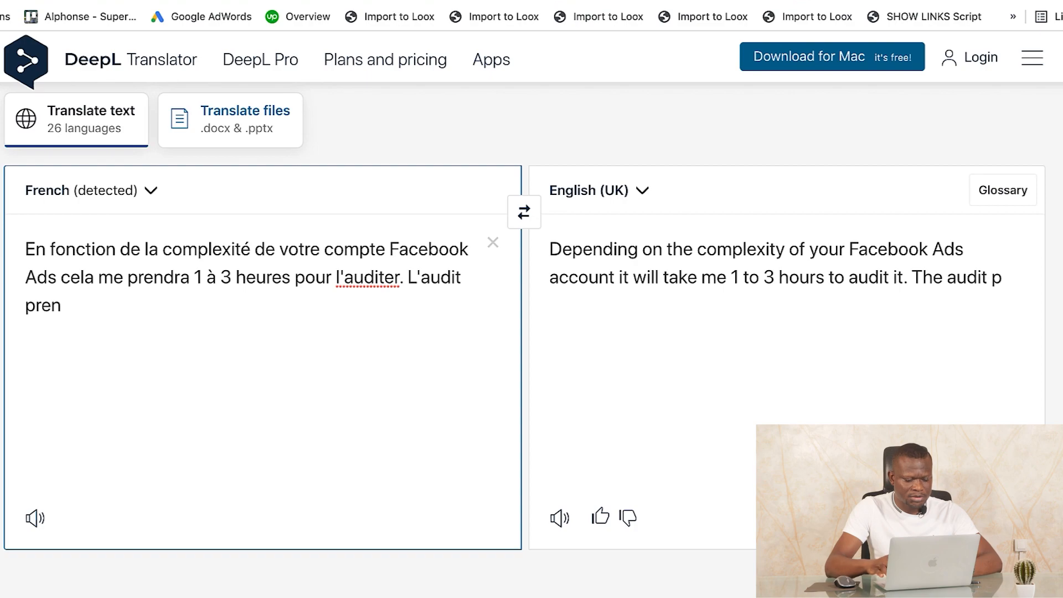
pyautogui.write('dra en compte la')
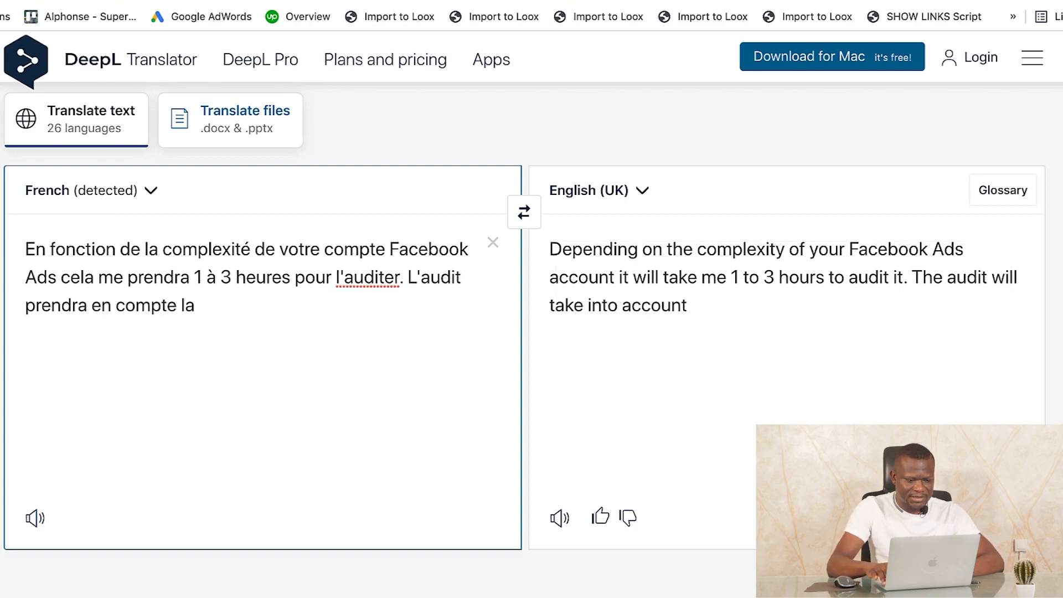
pyautogui.press('BackSpace')
pyautogui.write('e ')
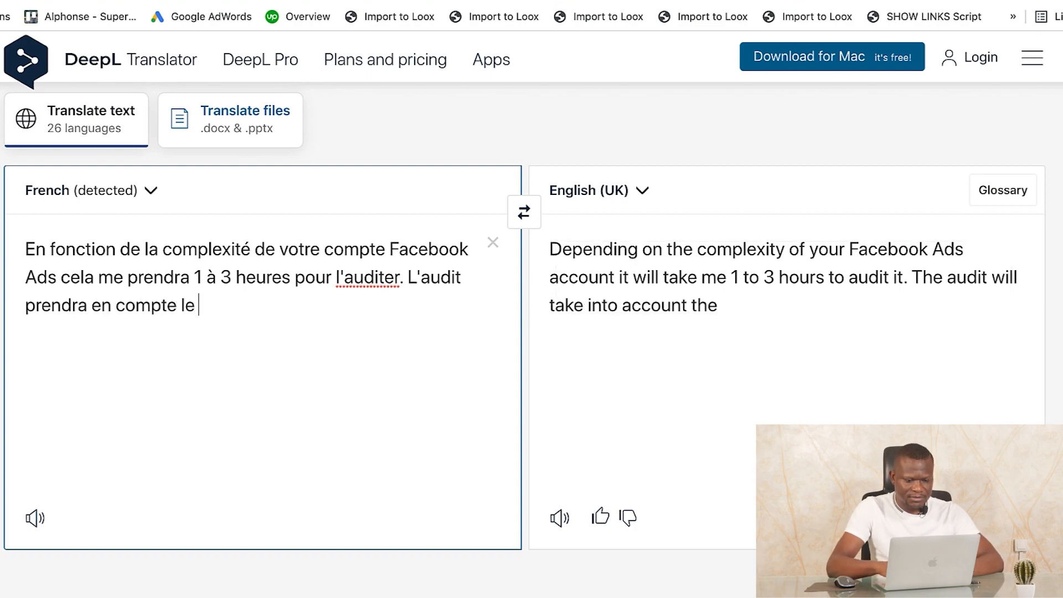
pyautogui.write('paramétrage ')
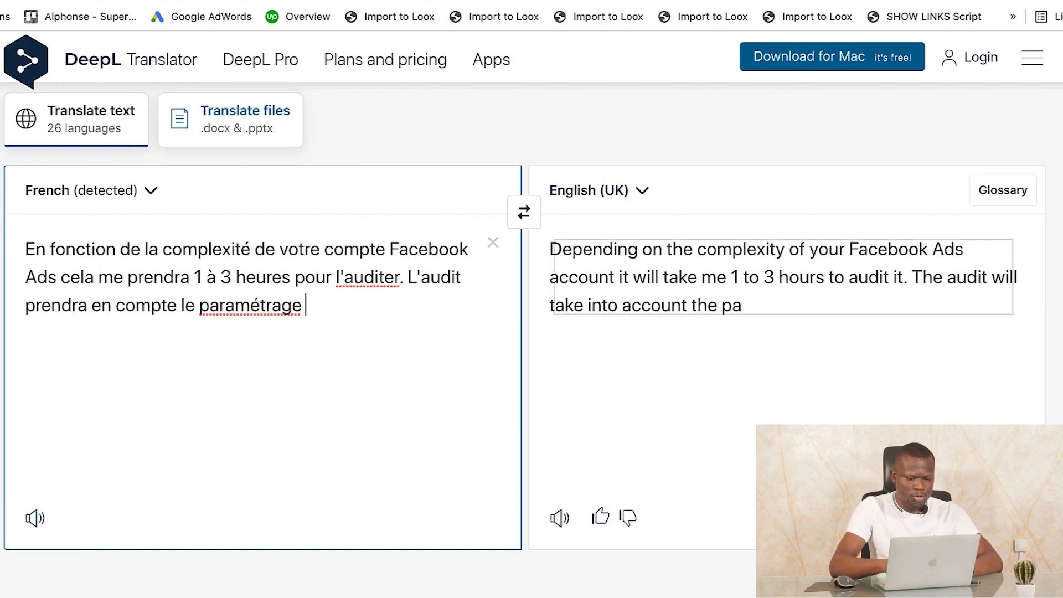
pyautogui.write('du compte,')
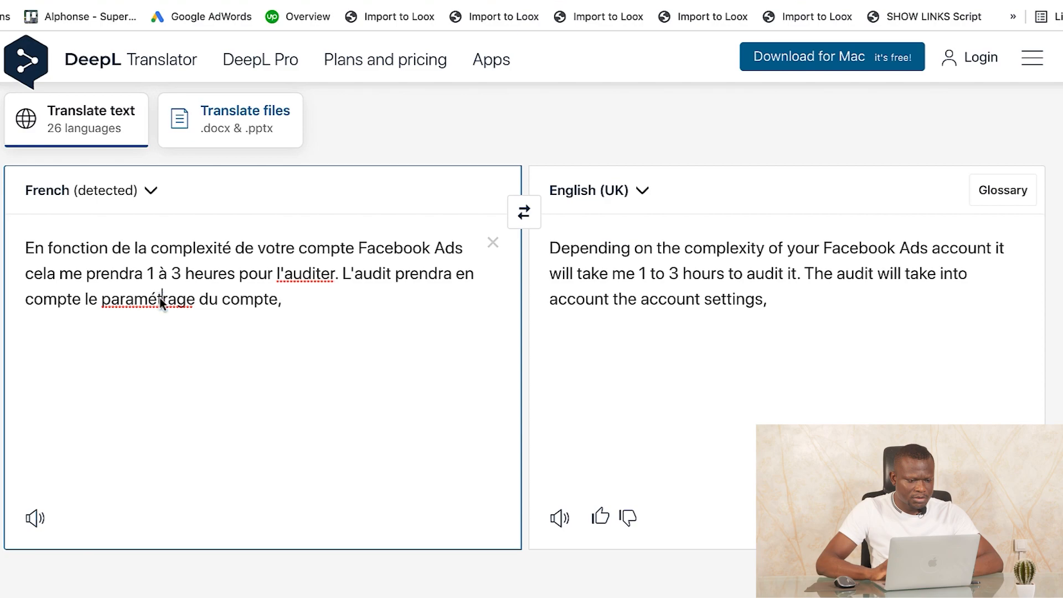
pyautogui.rightClick(161, 298)
pyautogui.press('Escape')
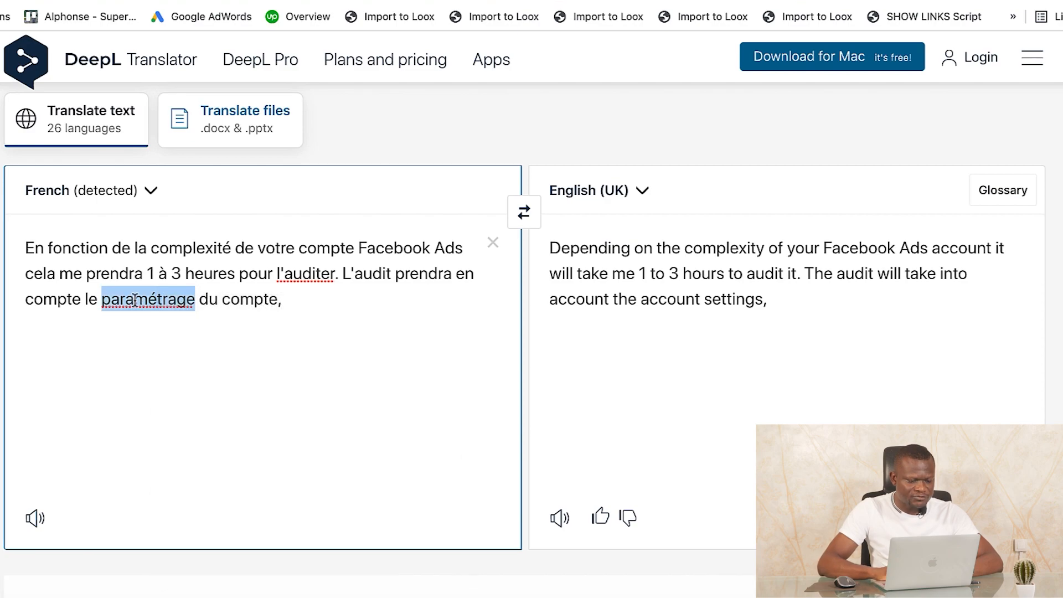
pyautogui.click(291, 307)
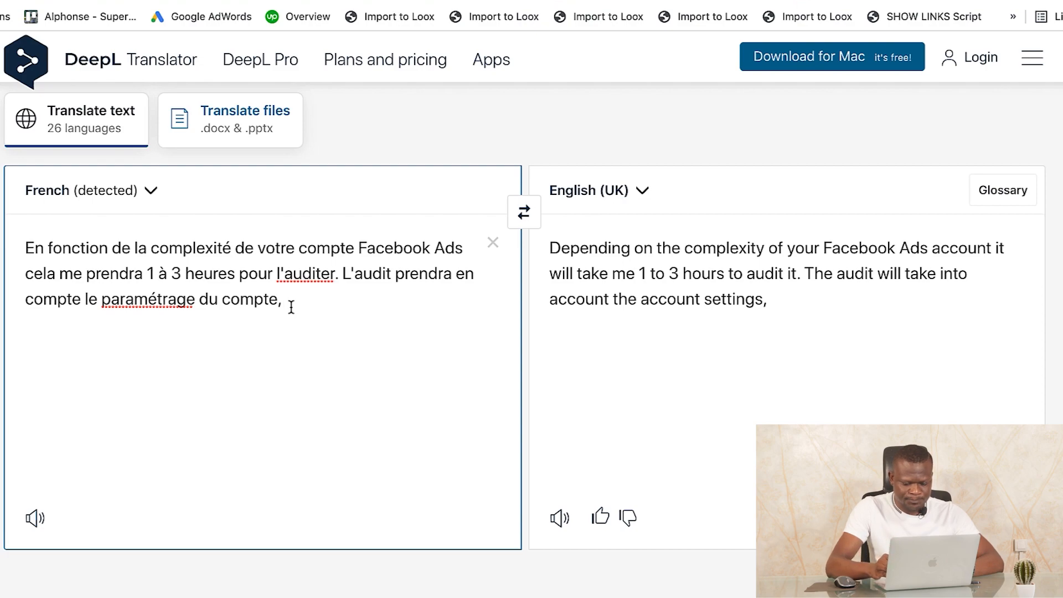
# Extend the list of audited items with "le choix des bons métriques, la structuration du compte".
pyautogui.write('le choxi')
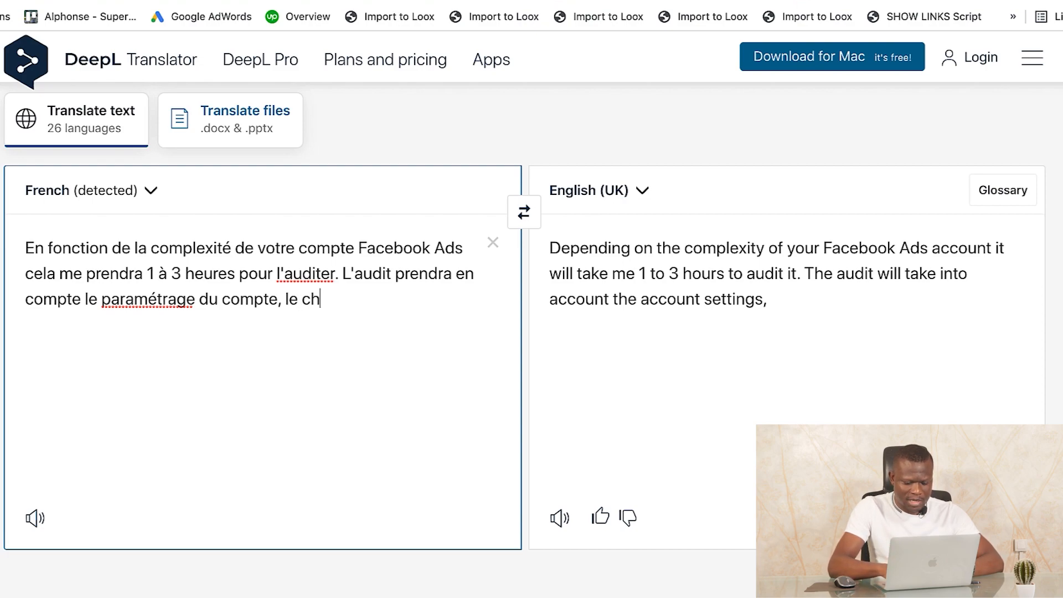
pyautogui.press('BackSpace')
pyautogui.press('BackSpace')
pyautogui.write('i')
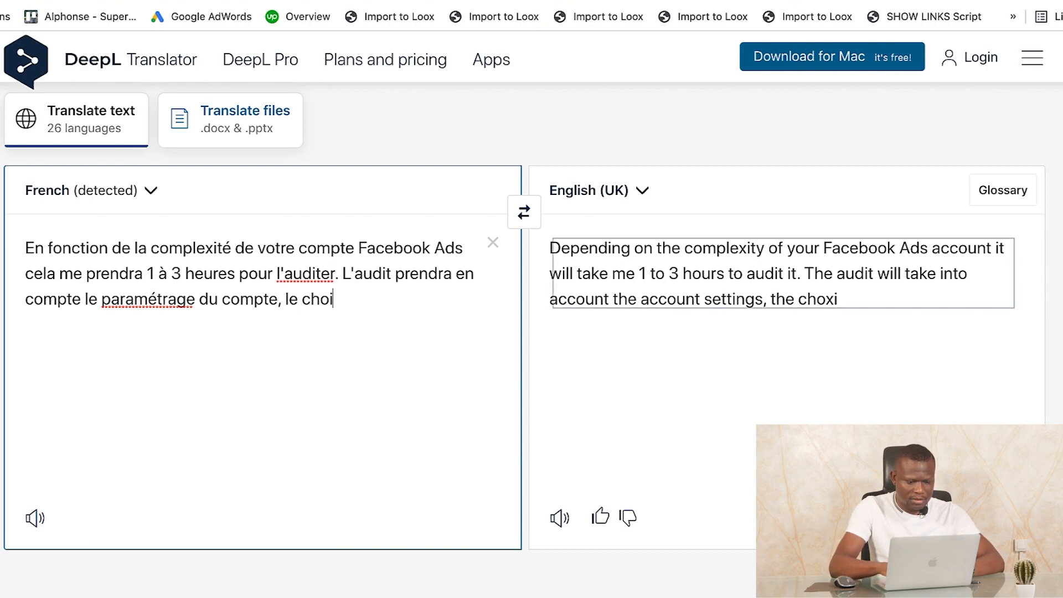
pyautogui.write('x des bo')
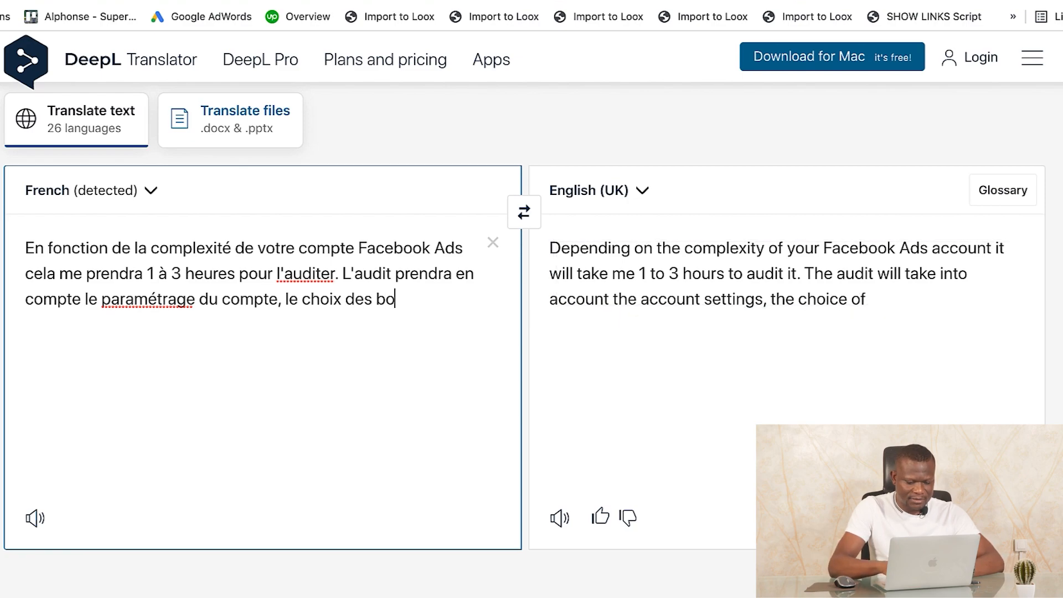
pyautogui.write('ns métriq')
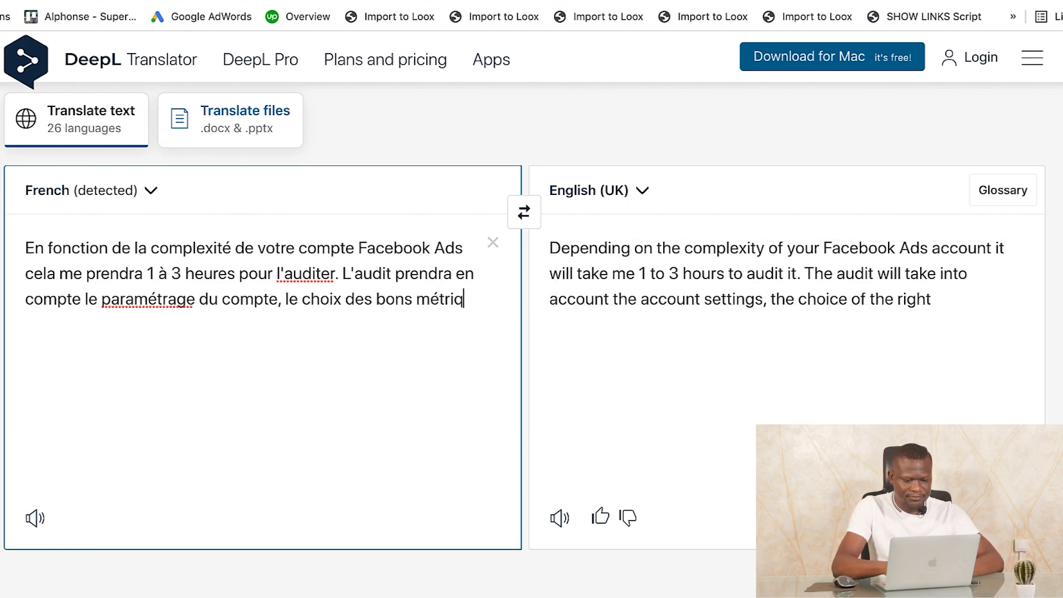
pyautogui.write('ues, la s')
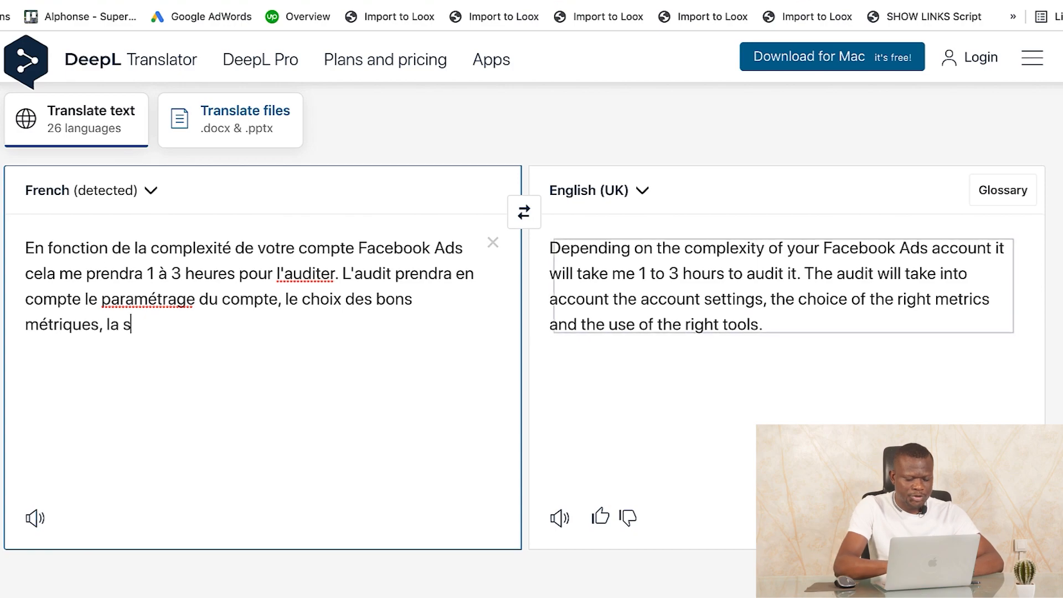
pyautogui.write('tructurat')
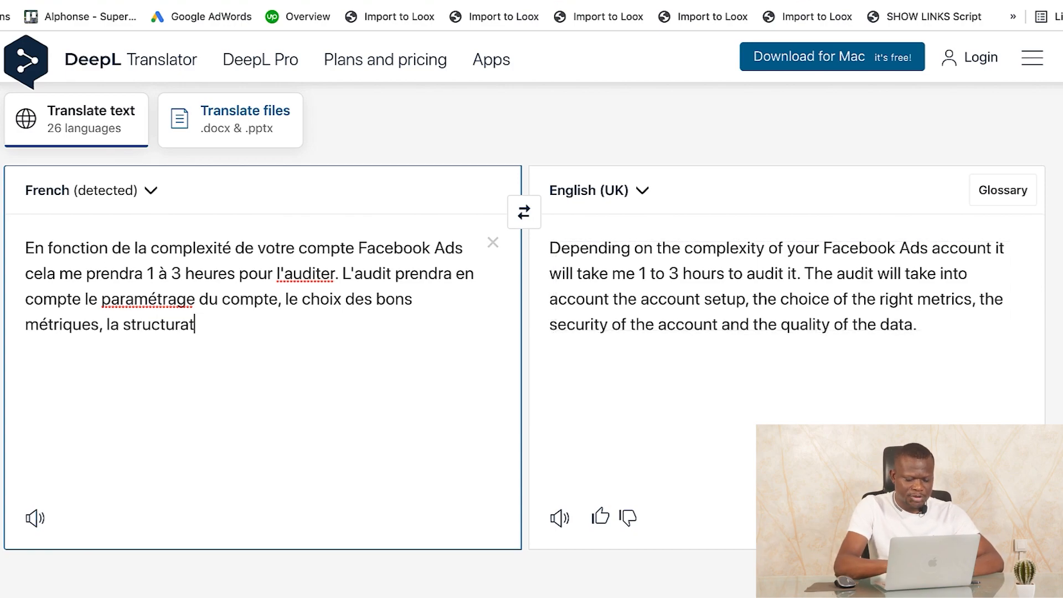
pyautogui.write('ion du com')
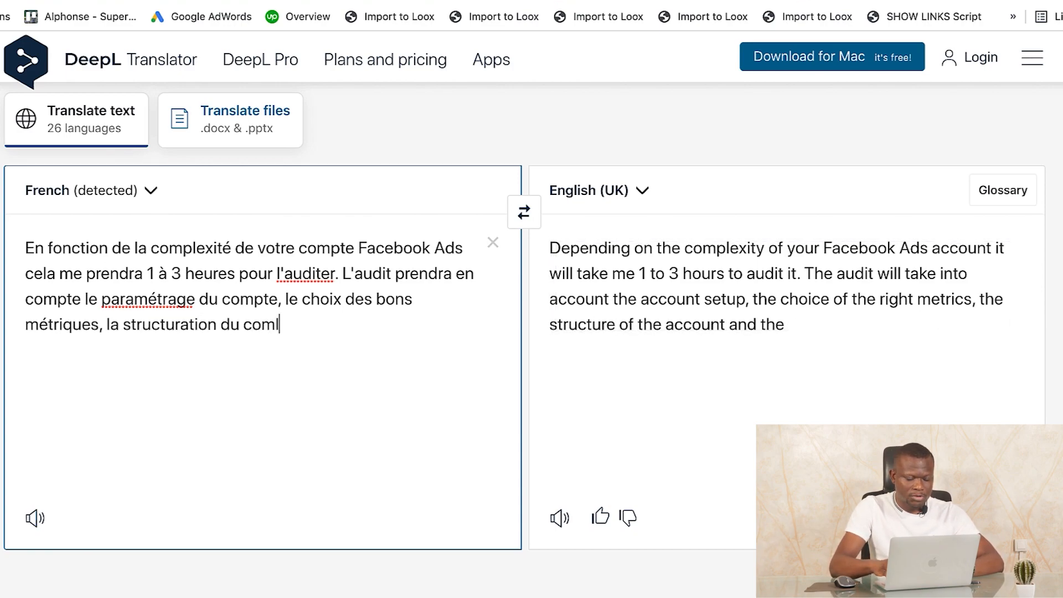
pyautogui.write('te')
pyautogui.press('BackSpace')
pyautogui.write('pte ')
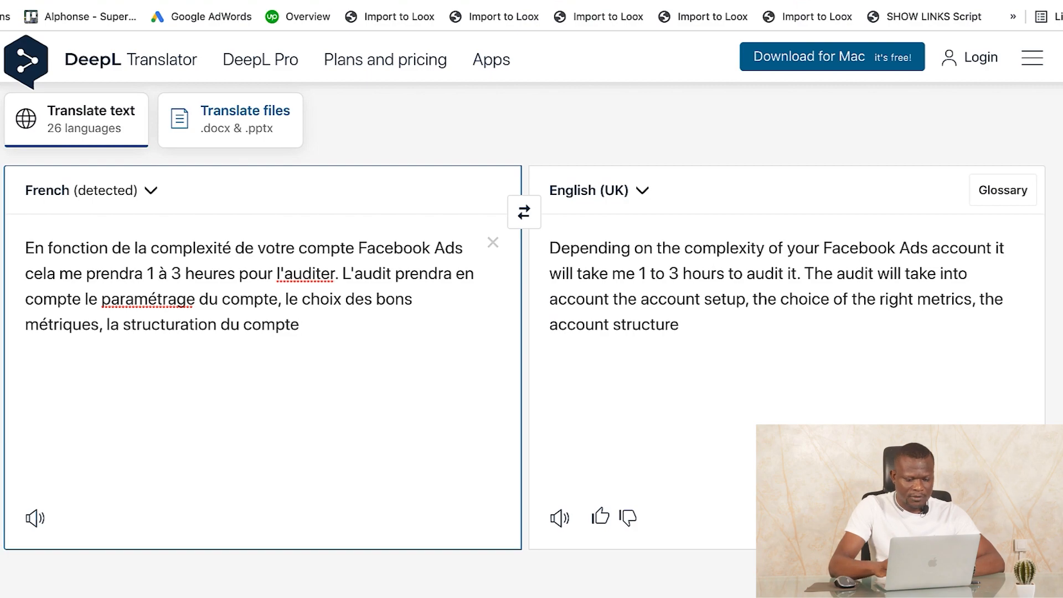
# After "la structuration du compte", open a parenthesis in the French text and list "Campagne," as its first item.
pyautogui.write('( Campoagne')
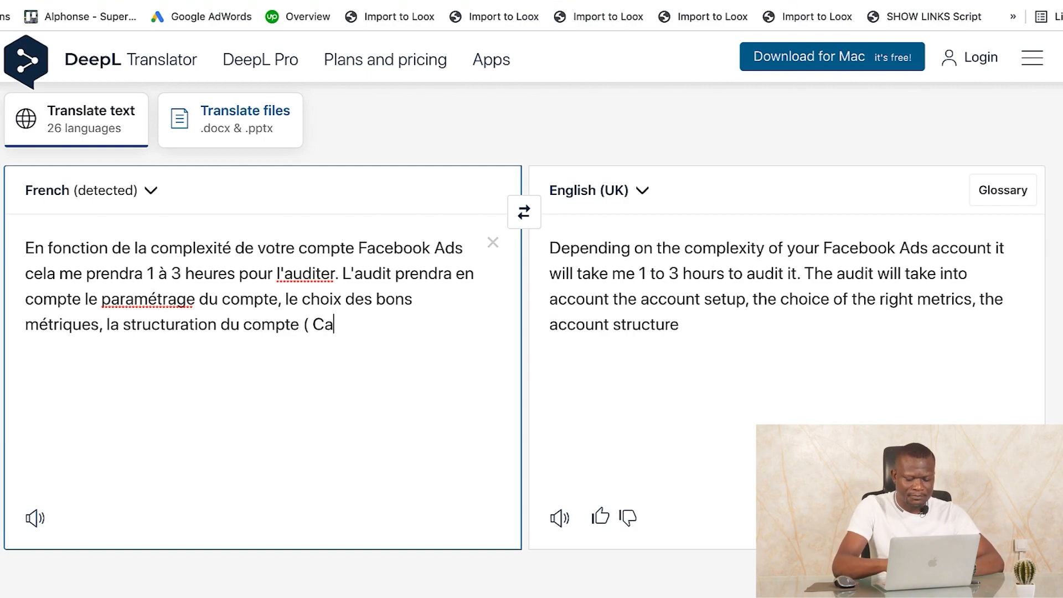
pyautogui.press('BackSpace')
pyautogui.press('BackSpace')
pyautogui.press('BackSpace')
pyautogui.press('BackSpace')
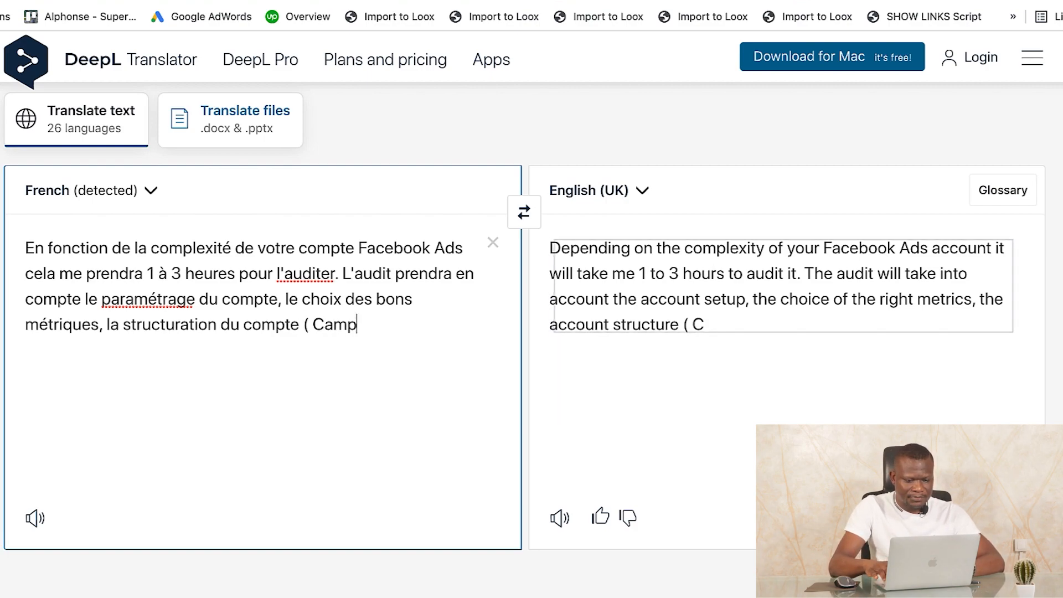
pyautogui.write('agbn')
pyautogui.press('BackSpace')
pyautogui.press('BackSpace')
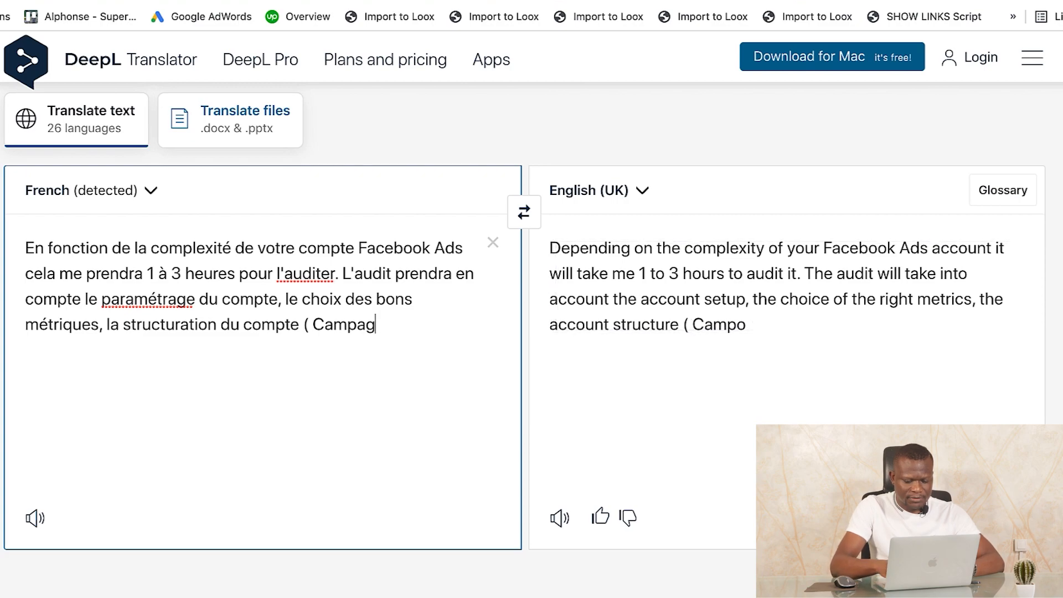
pyautogui.write('ne, ')
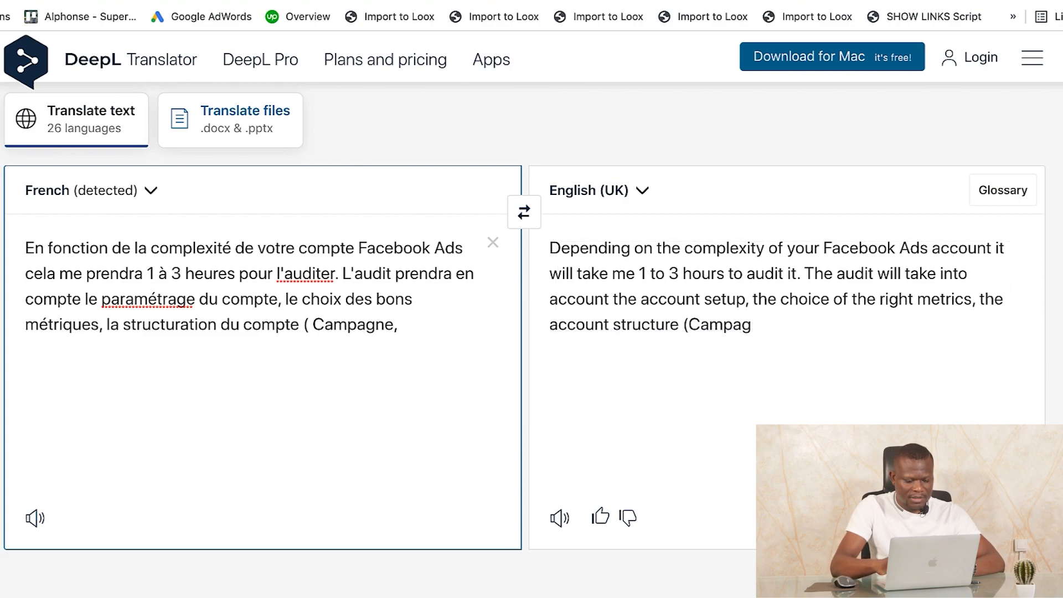
# Add "Ensemble de Publicité" as the second item in the parenthesised list of the French text.
pyautogui.write('Ensemb')
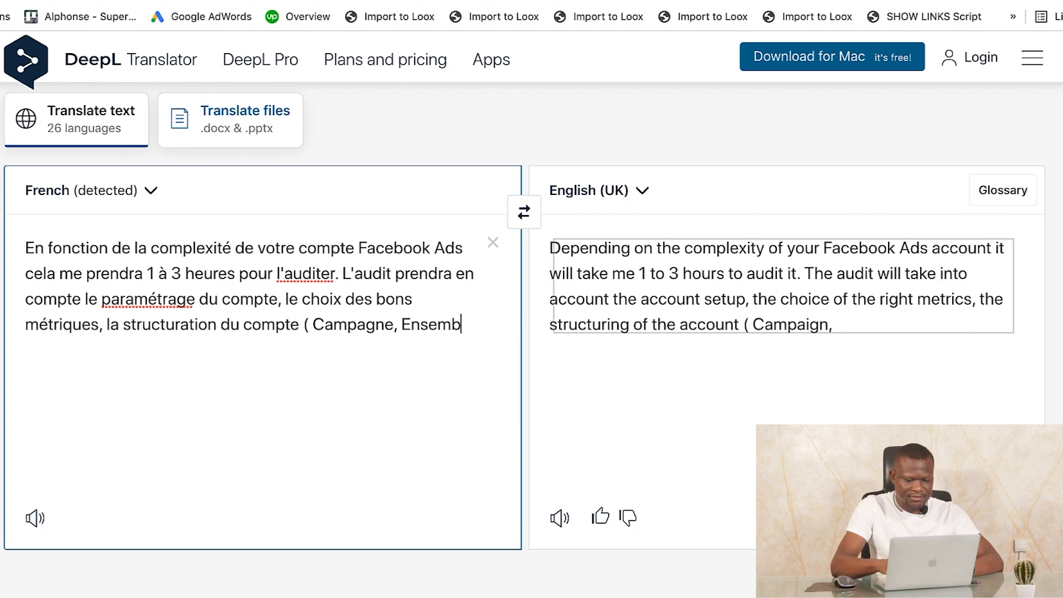
pyautogui.write('le de Pubklicité')
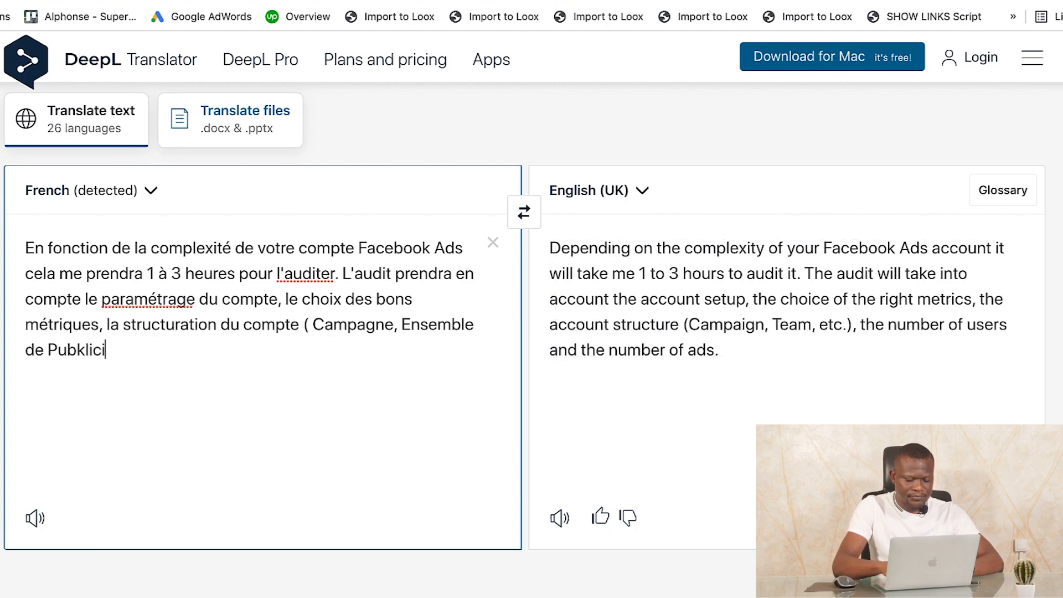
pyautogui.press('BackSpace')
pyautogui.press('BackSpace')
pyautogui.press('BackSpace')
pyautogui.press('BackSpace')
pyautogui.press('BackSpace')
pyautogui.write('licité')
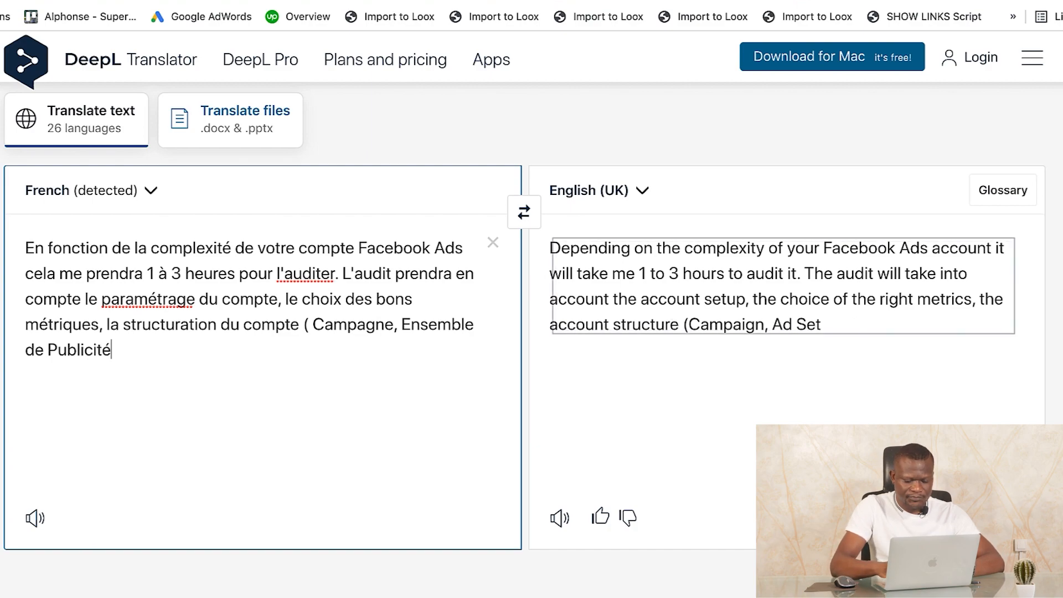
# Finish the parenthesised list and the sentence with ", Publicité...).".
pyautogui.write(', Pub')
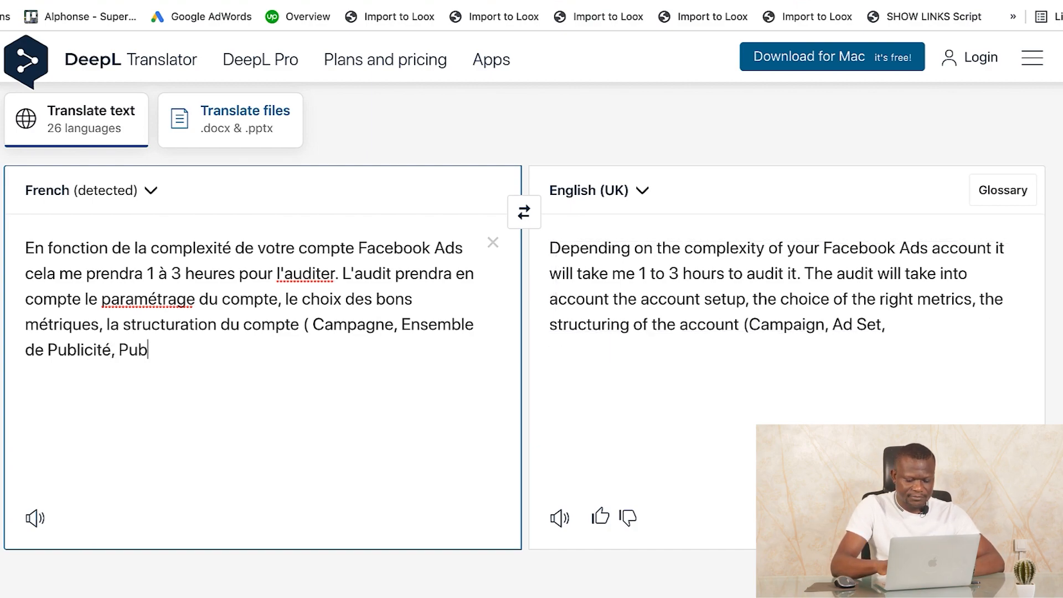
pyautogui.write('licité..')
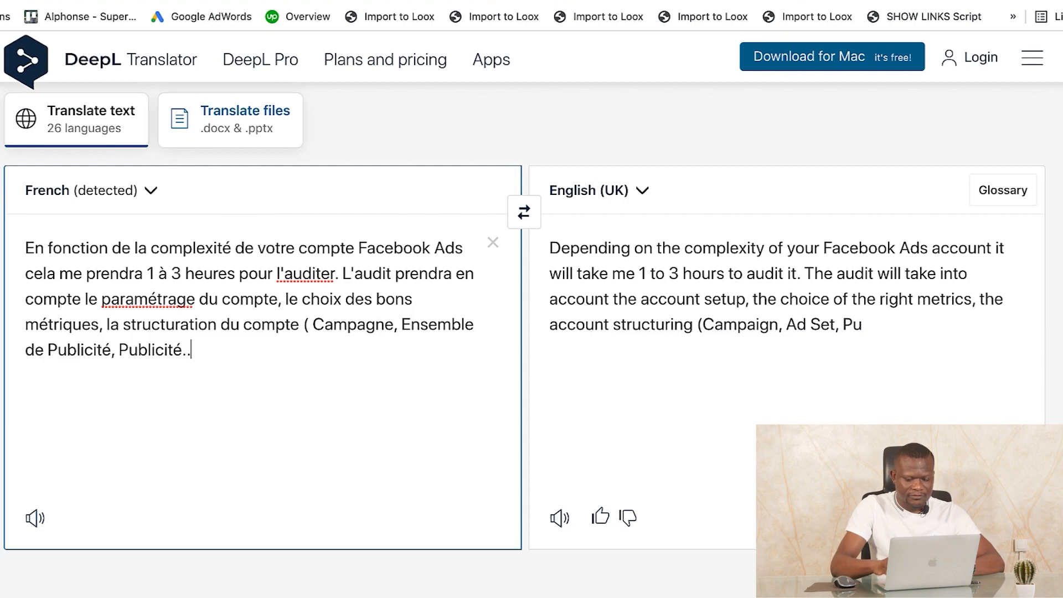
pyautogui.write('°')
pyautogui.press('BackSpace')
pyautogui.press('BackSpace')
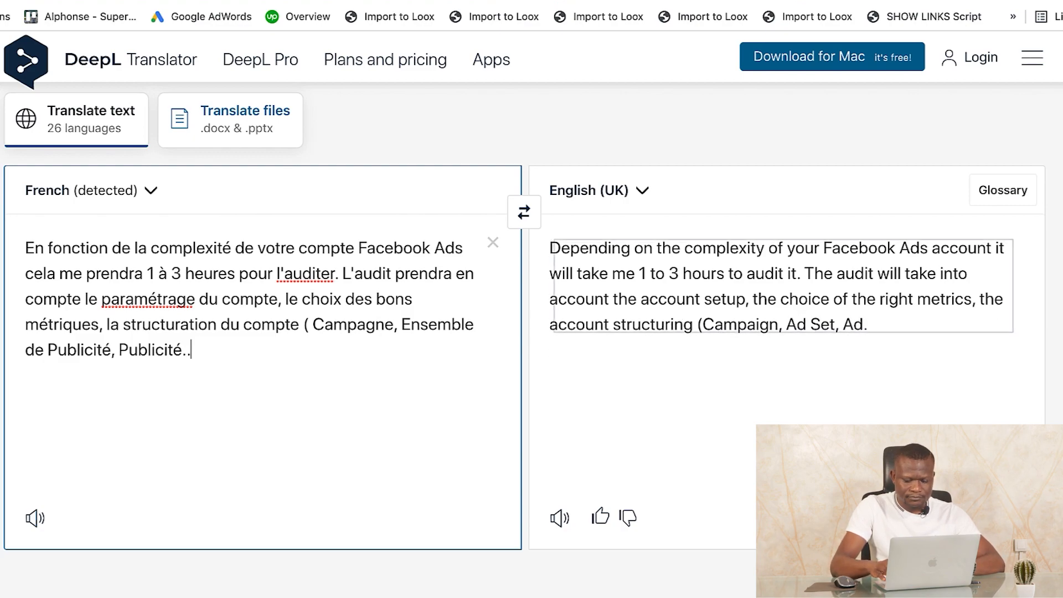
pyautogui.write(')')
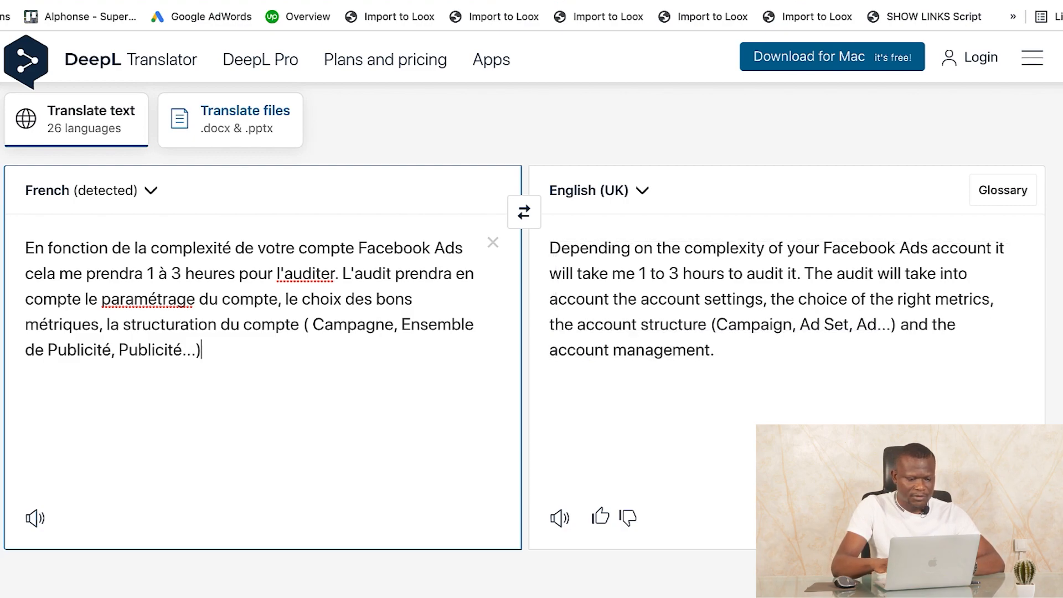
pyautogui.write('.')
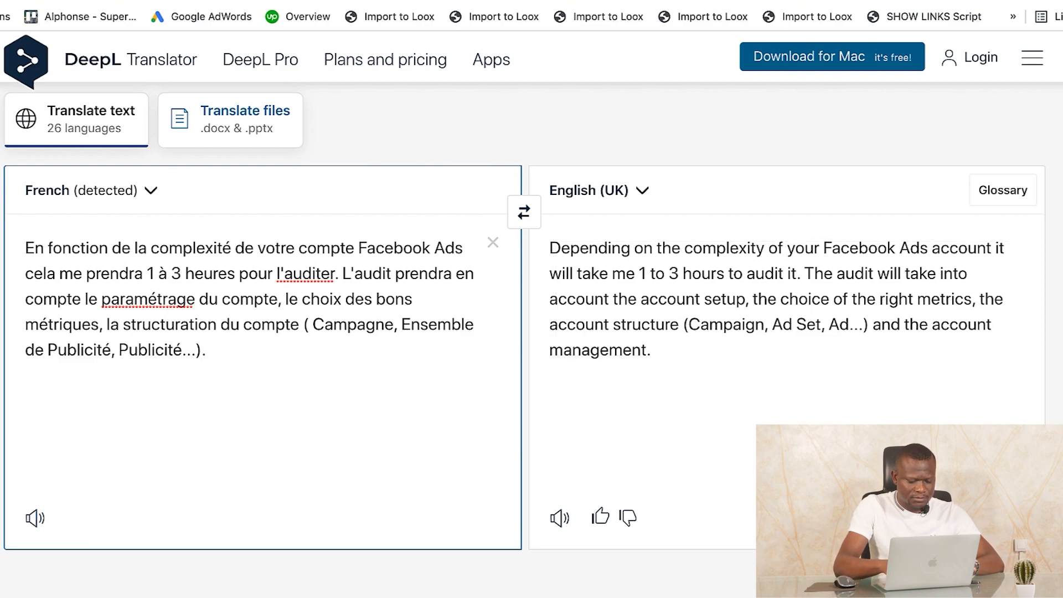
# Add the closing French sentence "Je regarderai également vos audiences et vous aurez un rapport d'audit à la fin.".
pyautogui.write(' Je regarderai é')
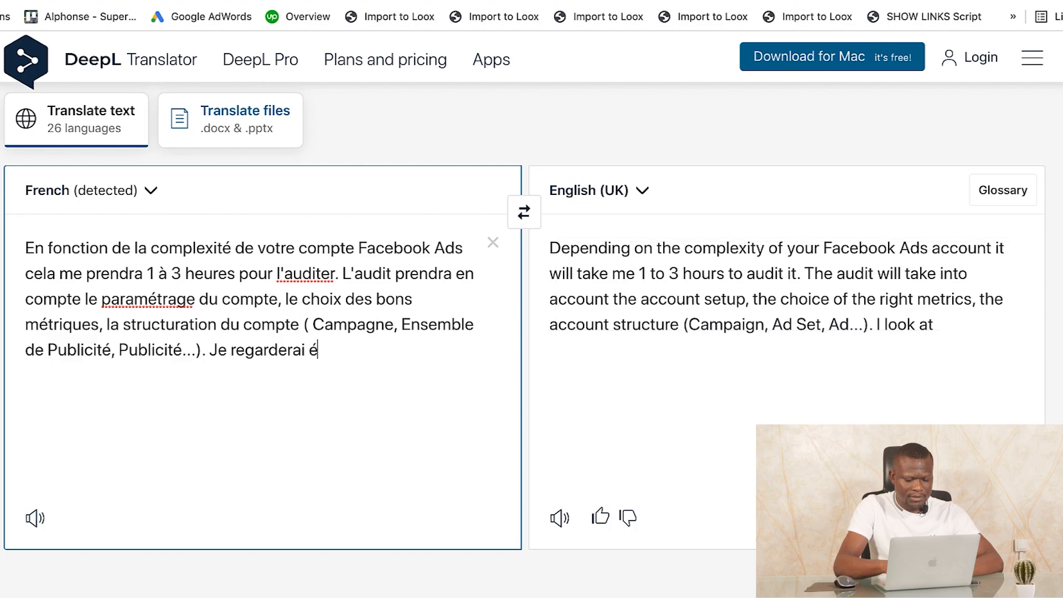
pyautogui.write('galem')
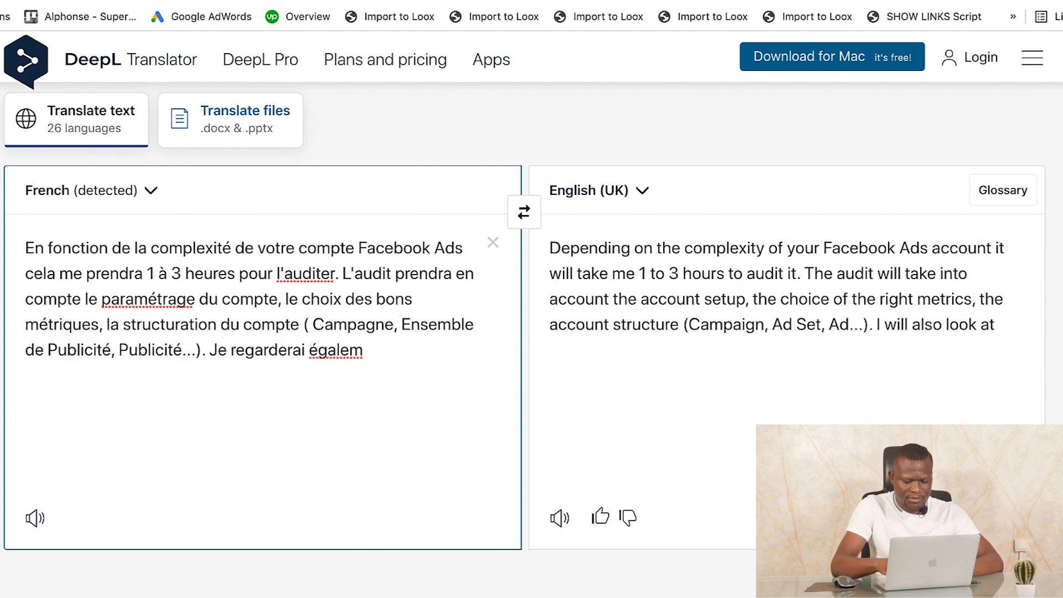
pyautogui.write('ent')
pyautogui.write(' vos audiences e')
pyautogui.write('t vous aurez ')
pyautogui.write('un rappor')
pyautogui.write("t d'audit ")
pyautogui.write('à la fin.')
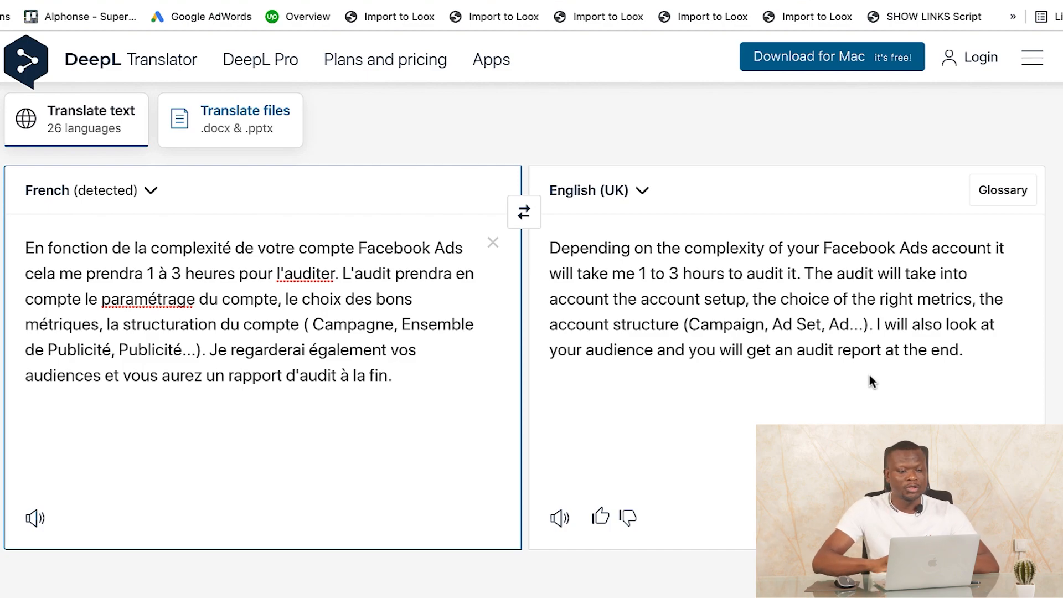
pyautogui.tripleClick(775, 299)
pyautogui.hotkey('ctrl', 'c')
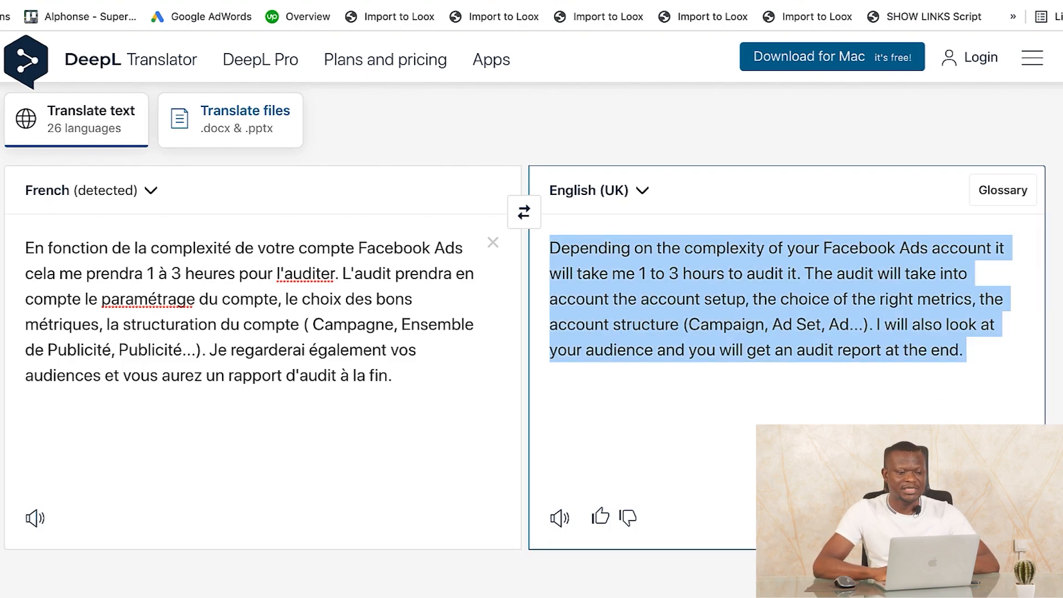
pyautogui.hotkey('ctrl', 'Tab')
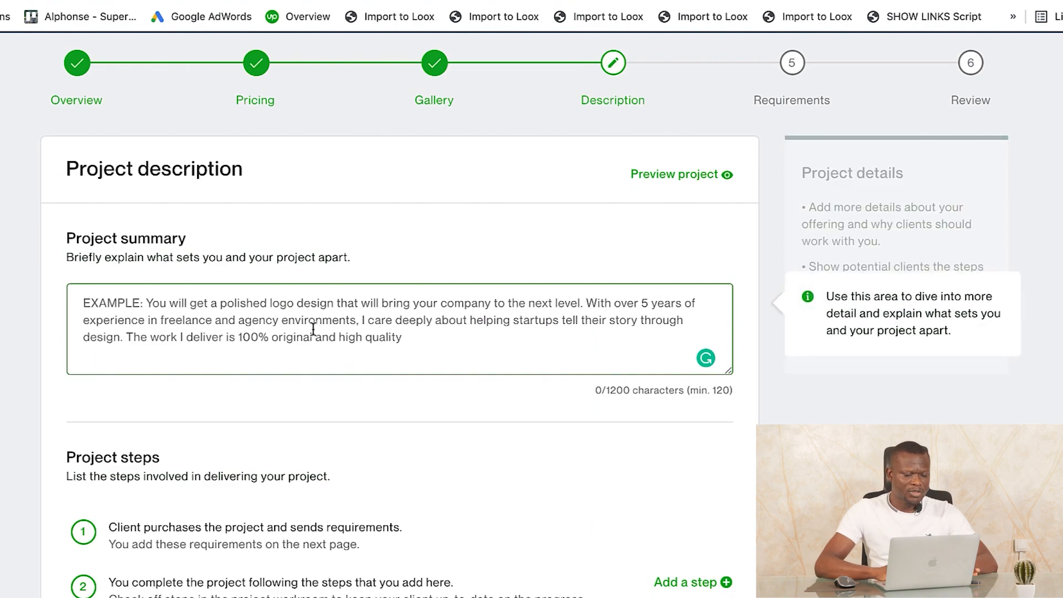
pyautogui.hotkey('ctrl', 'v')
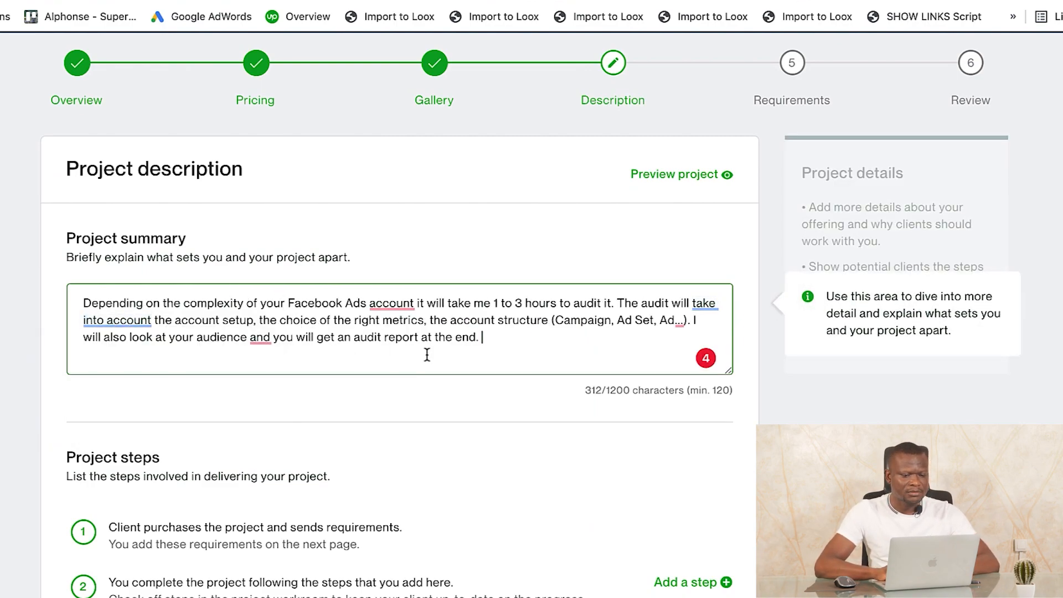
pyautogui.moveTo(490, 338); pyautogui.dragTo(35, 301)
pyautogui.press('BackSpace')
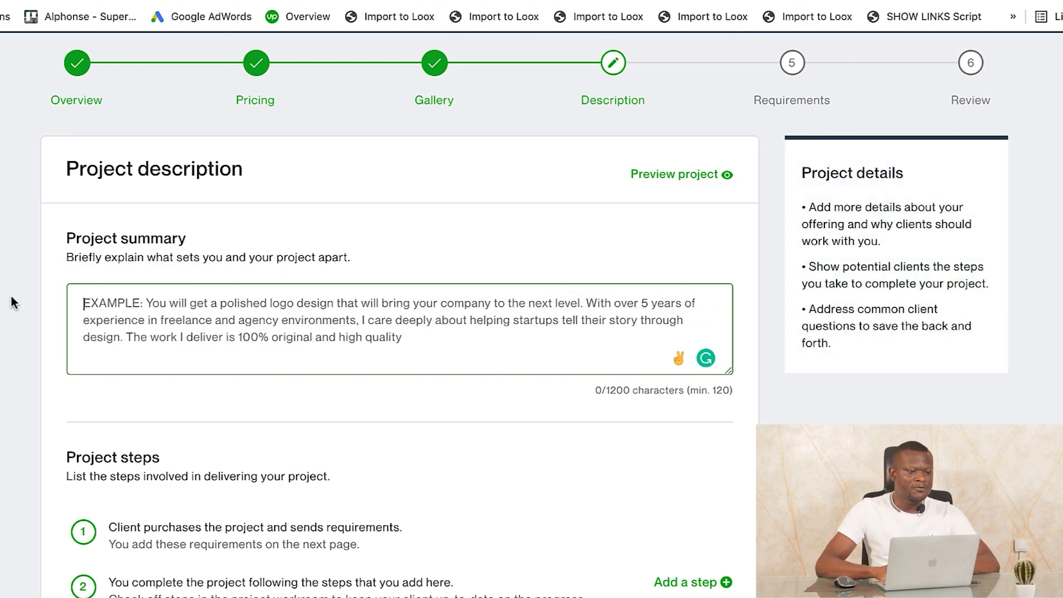
pyautogui.hotkey('ctrl', 'Tab')
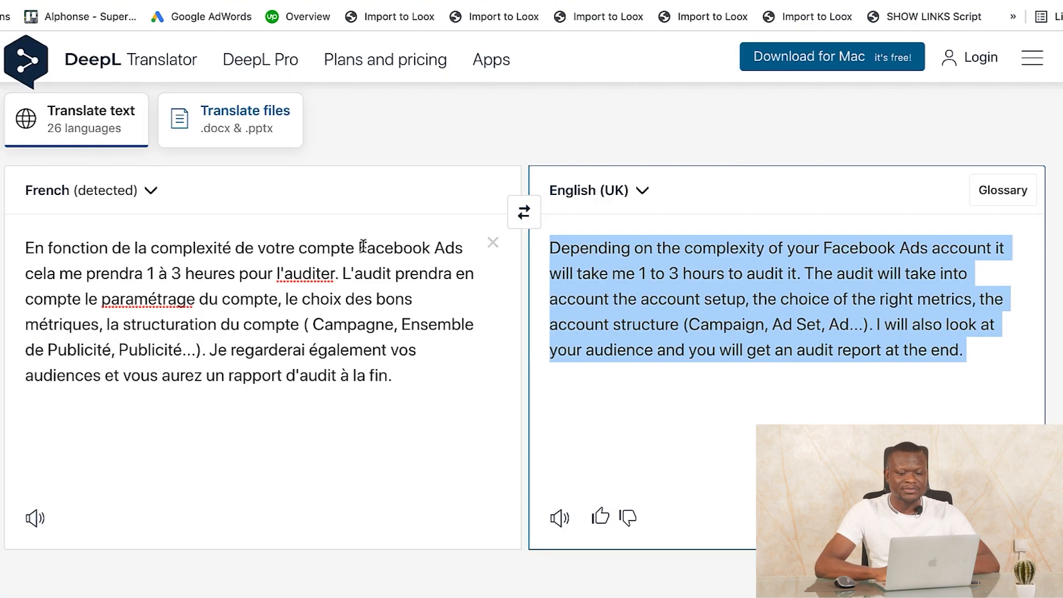
pyautogui.click(597, 297)
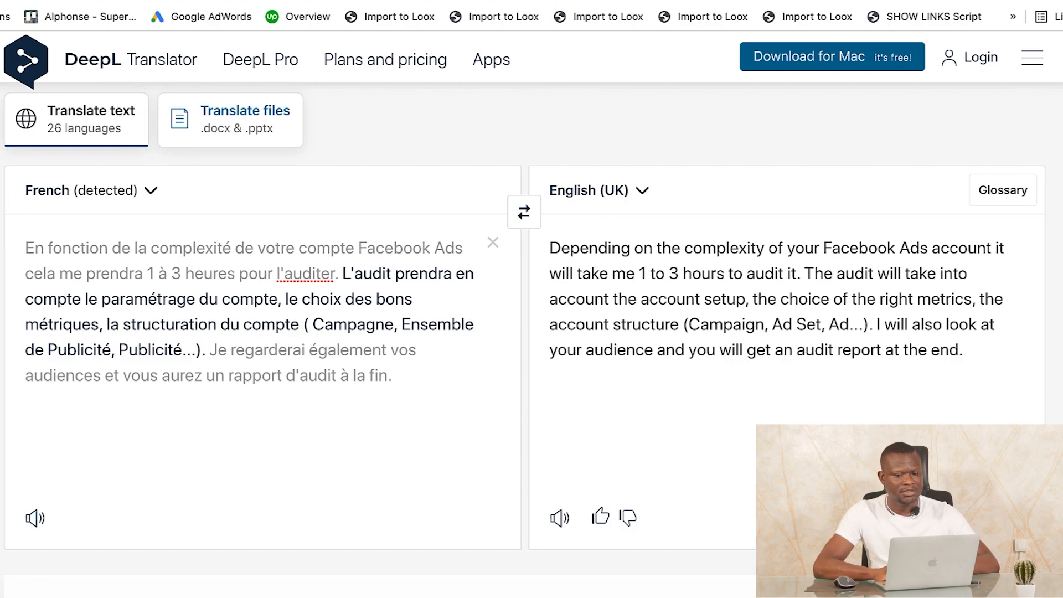
# Copy the complete English translation from DeepL and paste it into the project summary on Upwork.
pyautogui.tripleClick(780, 299)
pyautogui.press('super+c')
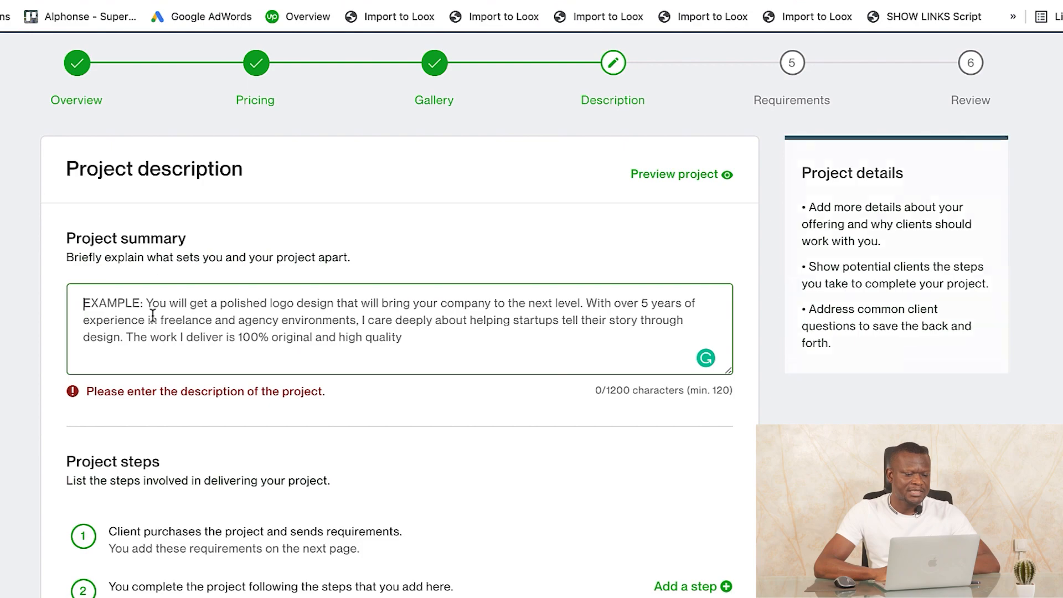
pyautogui.click(149, 313)
pyautogui.press('super+v')
# Accept the suggested wording "consider" in place of "take into account" in the project summary.
pyautogui.scroll(-2, 421, 448)
pyautogui.moveTo(107, 268)
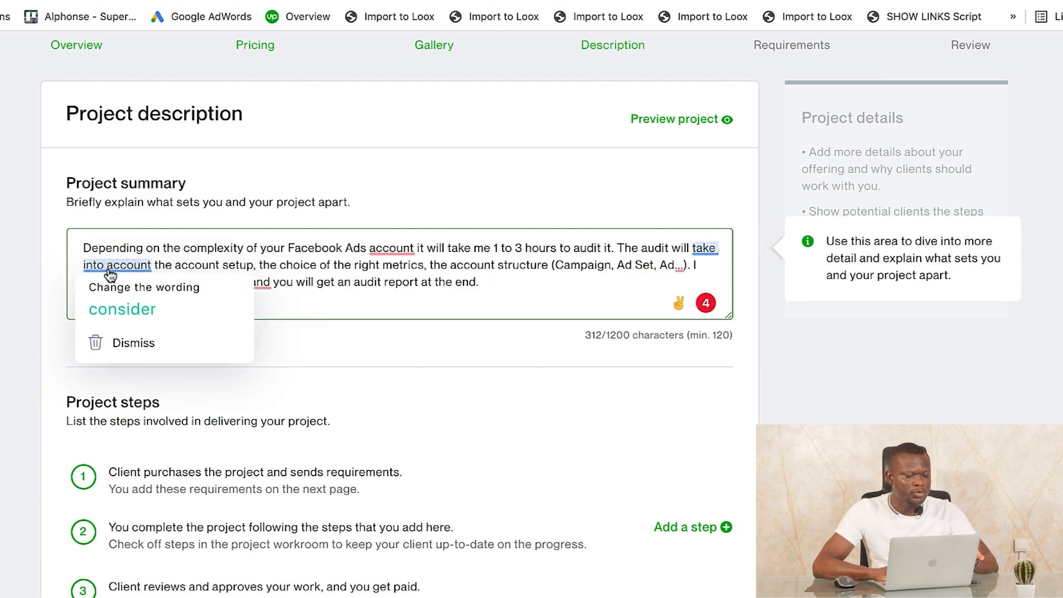
pyautogui.click(110, 305)
pyautogui.moveTo(274, 285)
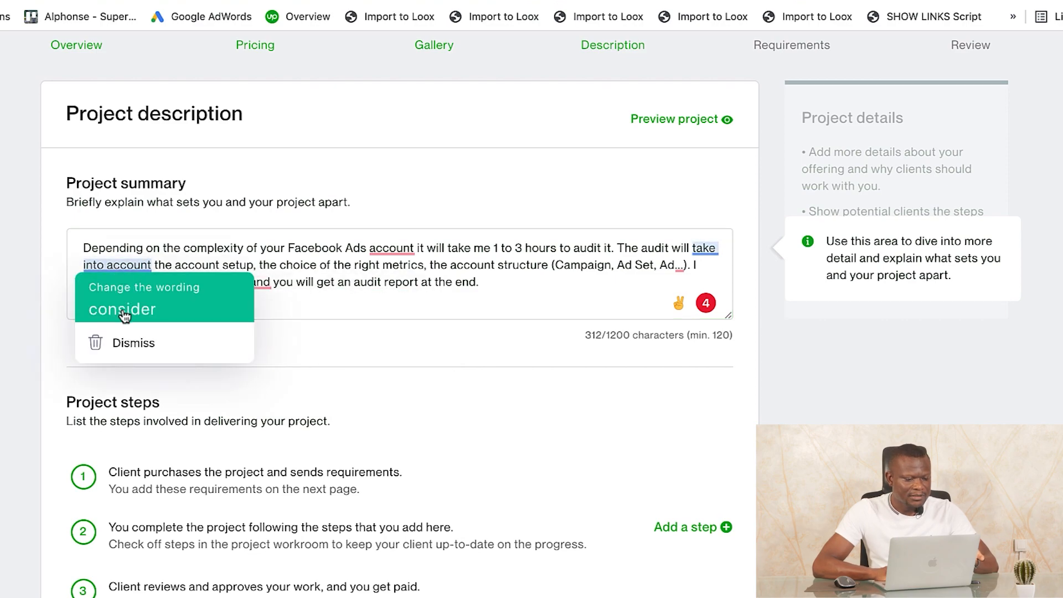
pyautogui.click(94, 308)
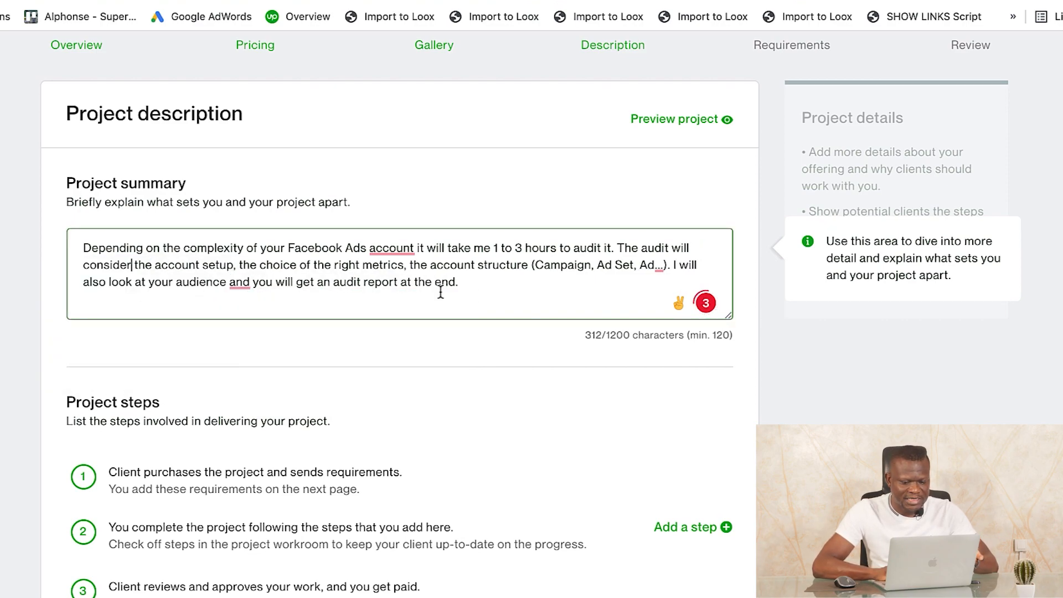
# Accept the suggested commas before "and you will get" and after "Facebook Ads account" in the project summary.
pyautogui.moveTo(239, 283)
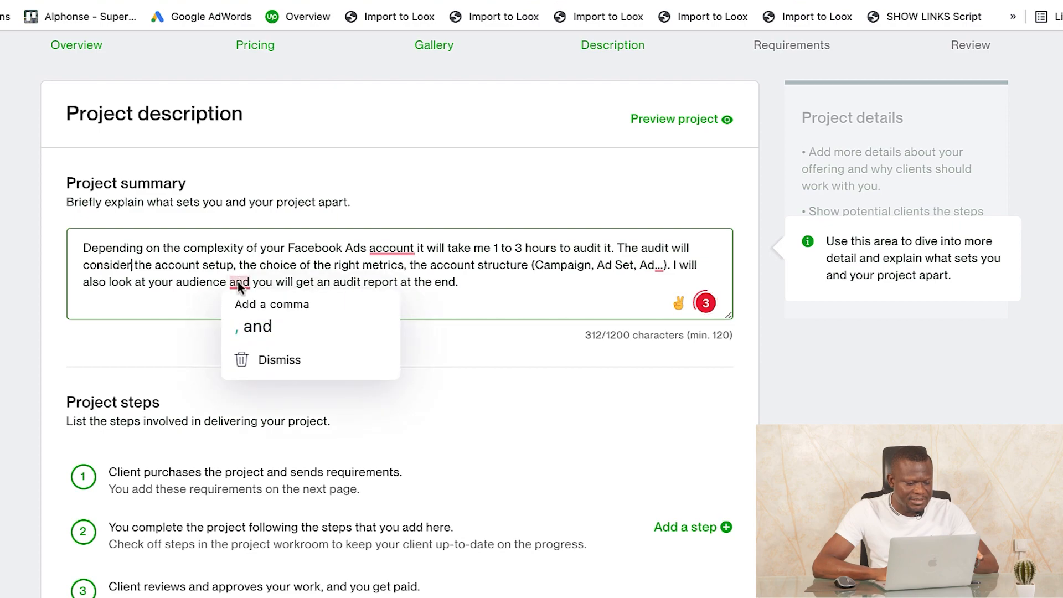
pyautogui.click(250, 325)
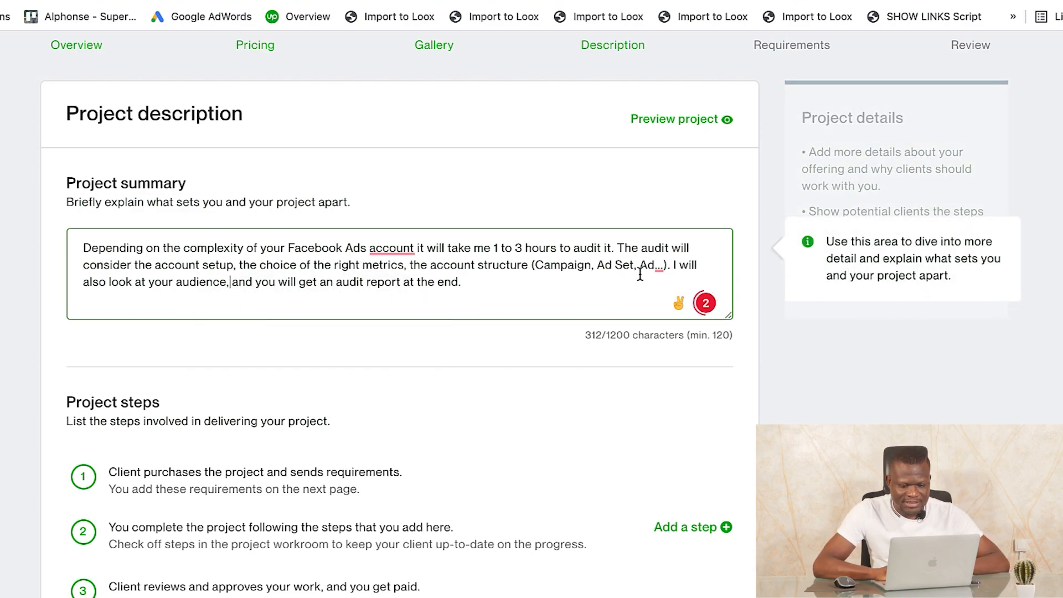
pyautogui.moveTo(393, 249)
pyautogui.click(396, 288)
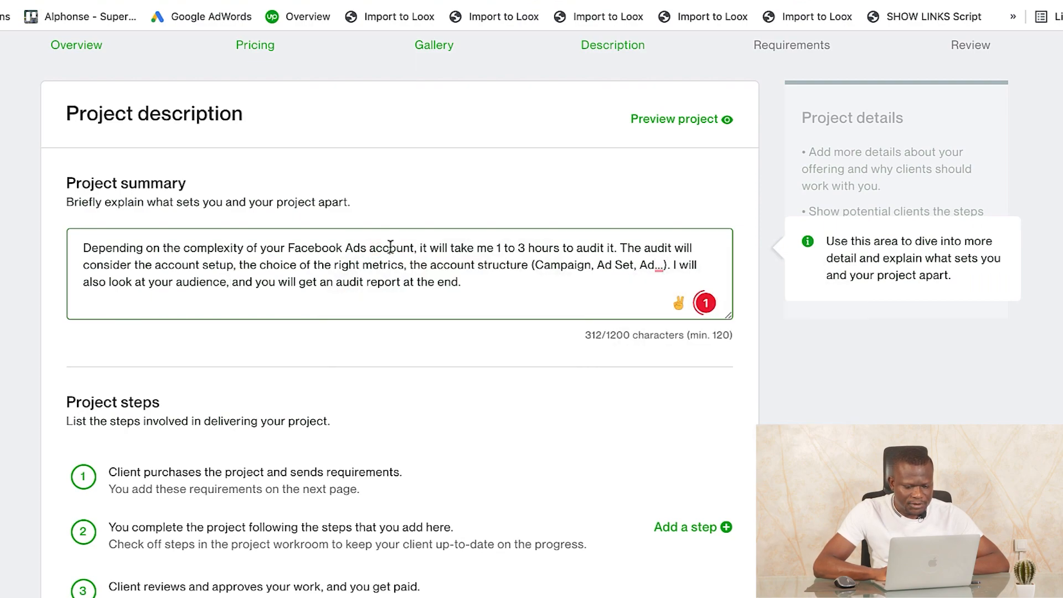
# Delete the full stop at the end of the project summary.
pyautogui.moveTo(660, 268)
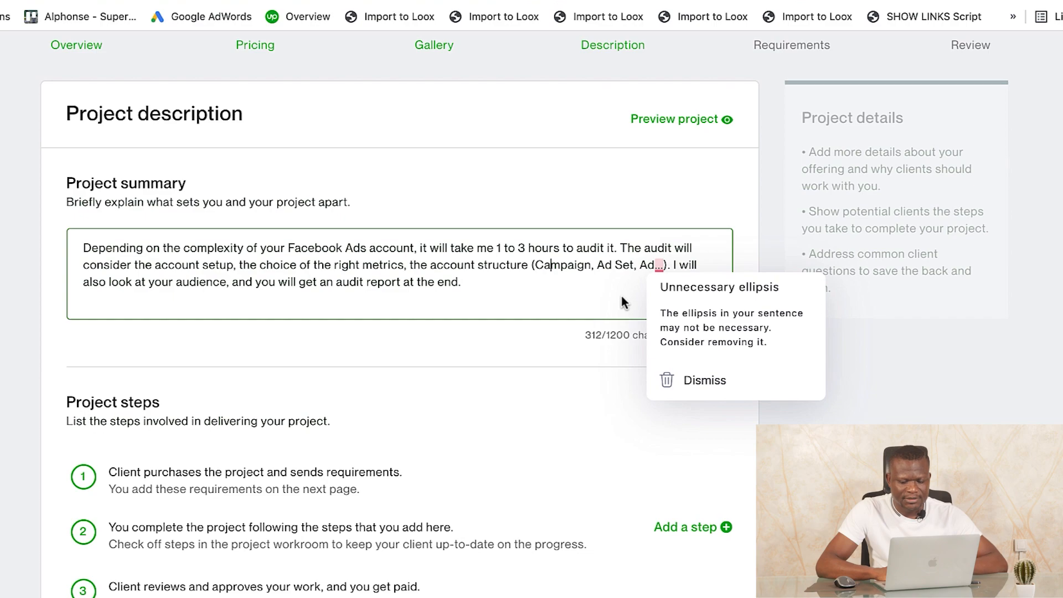
pyautogui.press('BackSpace')
pyautogui.click(620, 277)
pyautogui.press('BackSpace')
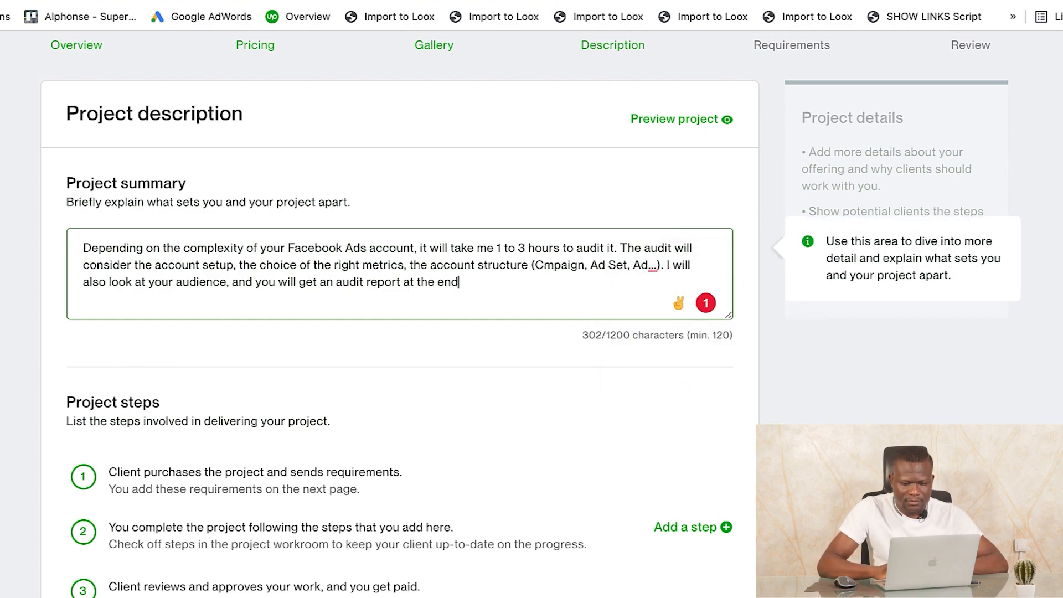
# Remove the ellipsis after "Ad" in the parenthesised list and correct the misspelled first item to "Campaign".
pyautogui.click(654, 266)
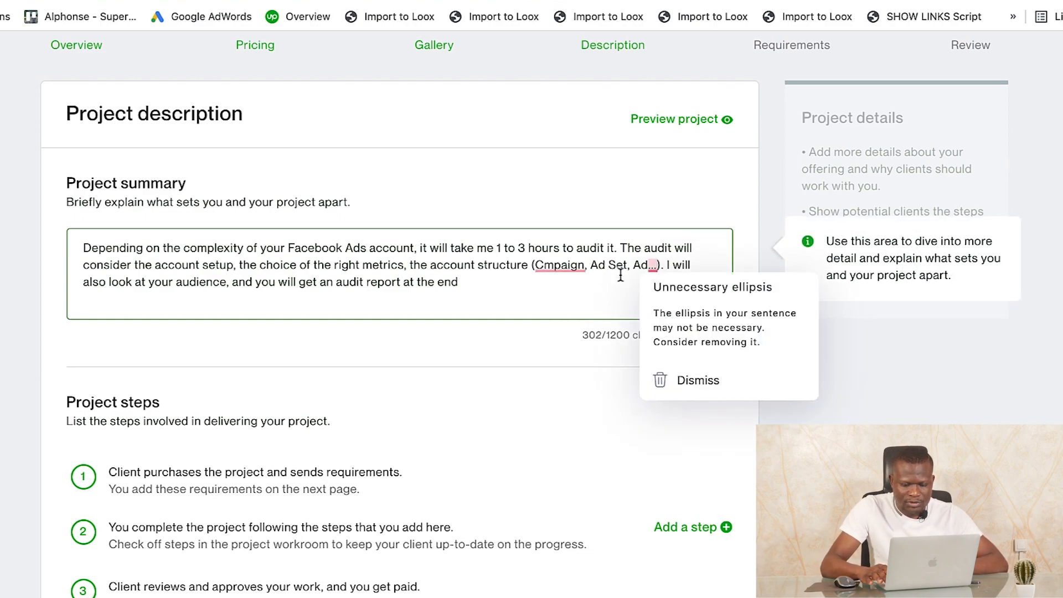
pyautogui.press('BackSpace')
pyautogui.press('BackSpace')
pyautogui.press('BackSpace')
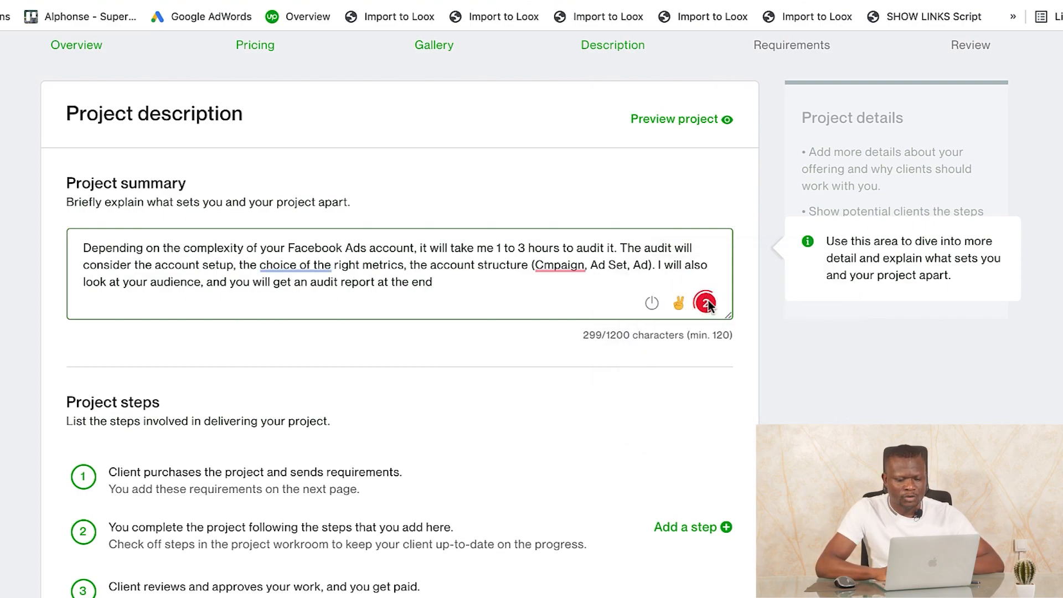
pyautogui.click(561, 265)
pyautogui.click(567, 292)
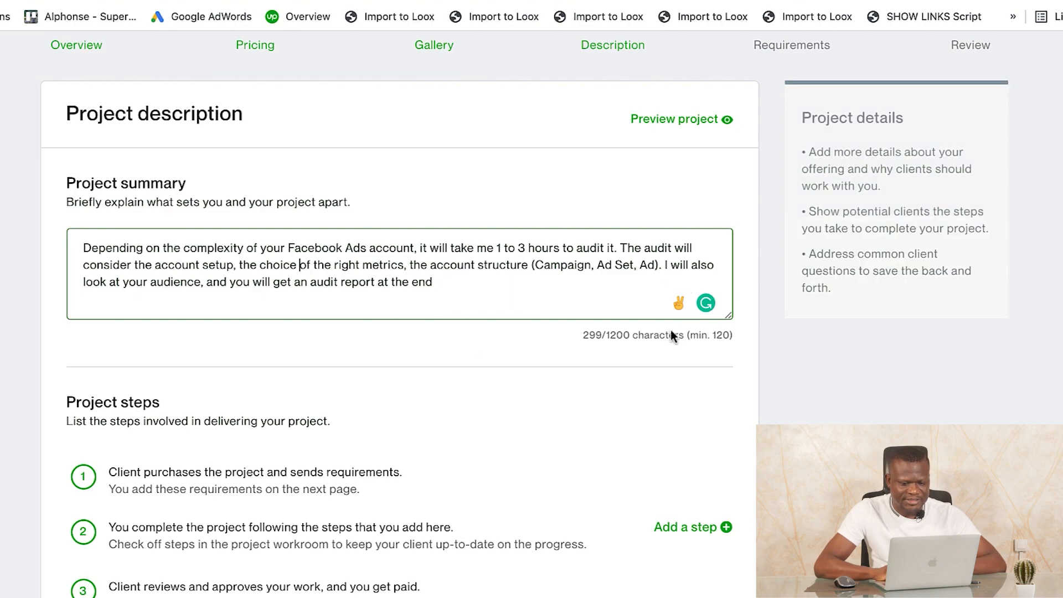
# Examine the project steps and frequently asked questions sections below the project summary.
pyautogui.scroll(-1, 583, 375)
pyautogui.scroll(-5, 583, 377)
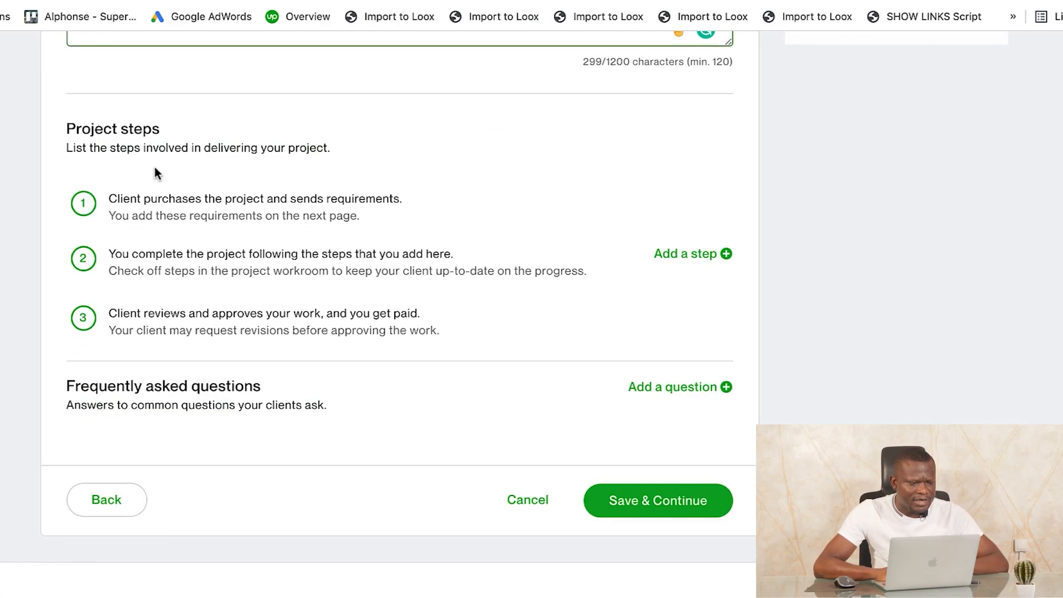
pyautogui.scroll(1, 132, 171)
pyautogui.scroll(-1, 124, 169)
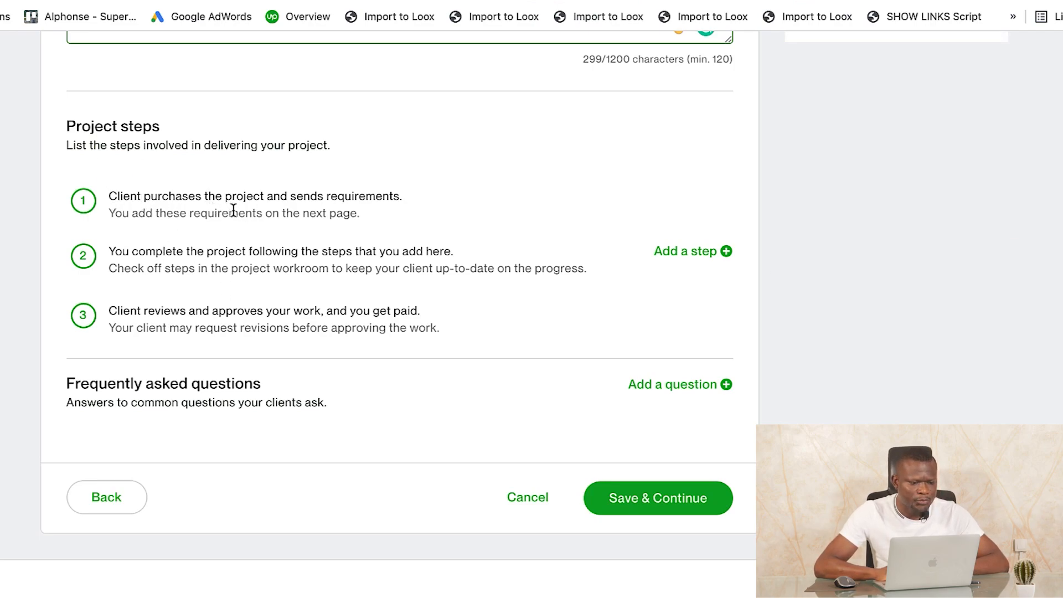
pyautogui.click(405, 221)
pyautogui.moveTo(402, 220); pyautogui.dragTo(108, 195)
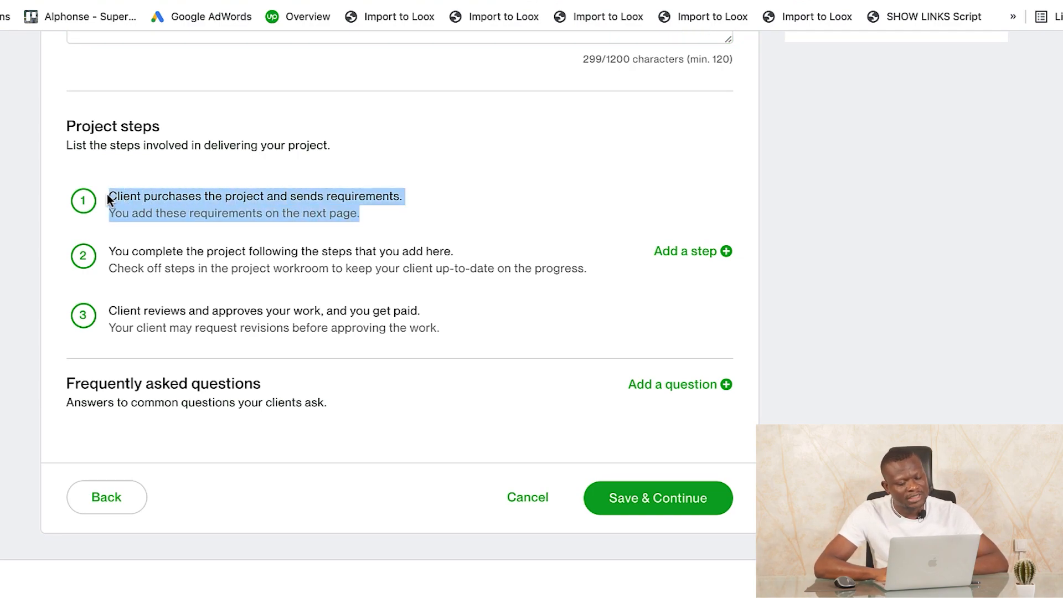
pyautogui.click(461, 288)
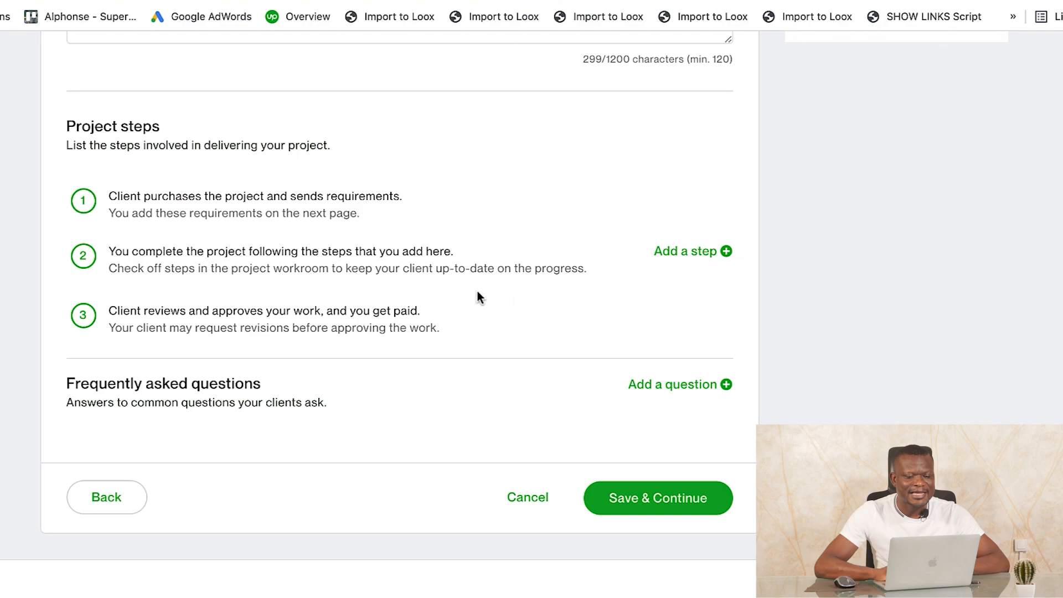
pyautogui.moveTo(586, 271); pyautogui.dragTo(184, 249)
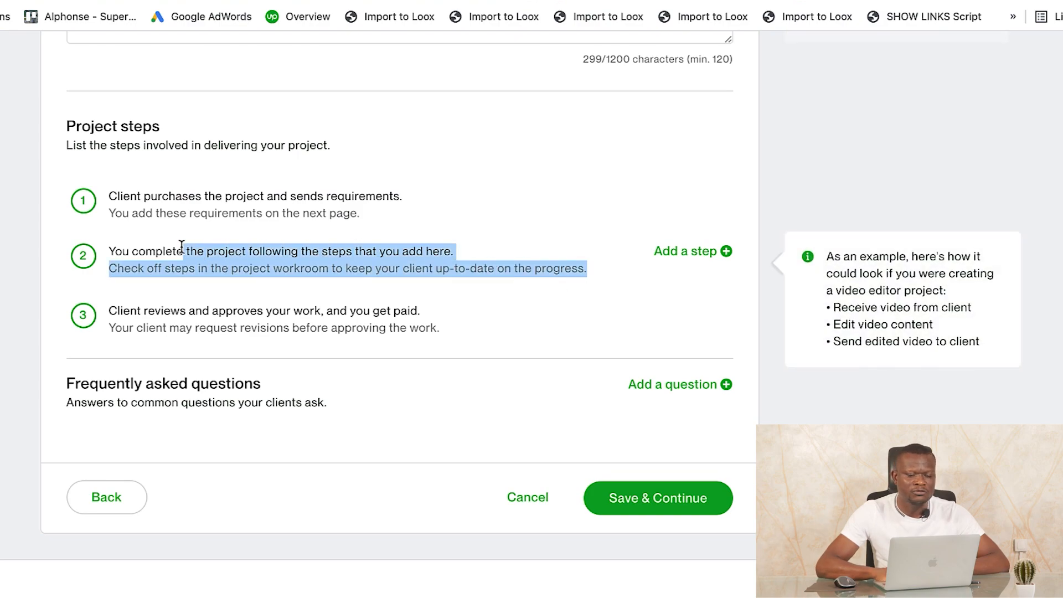
# Open a new project step, copy the whole project summary for it, and end the summary with a full stop.
pyautogui.click(685, 252)
pyautogui.scroll(10, 485, 191)
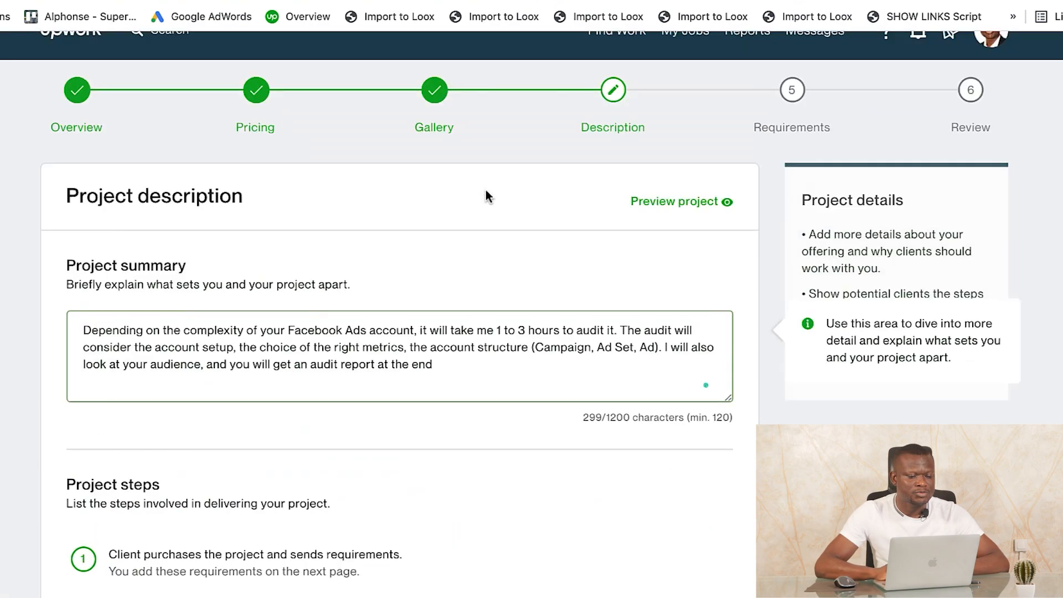
pyautogui.moveTo(432, 396); pyautogui.dragTo(64, 343)
pyautogui.press('super+c')
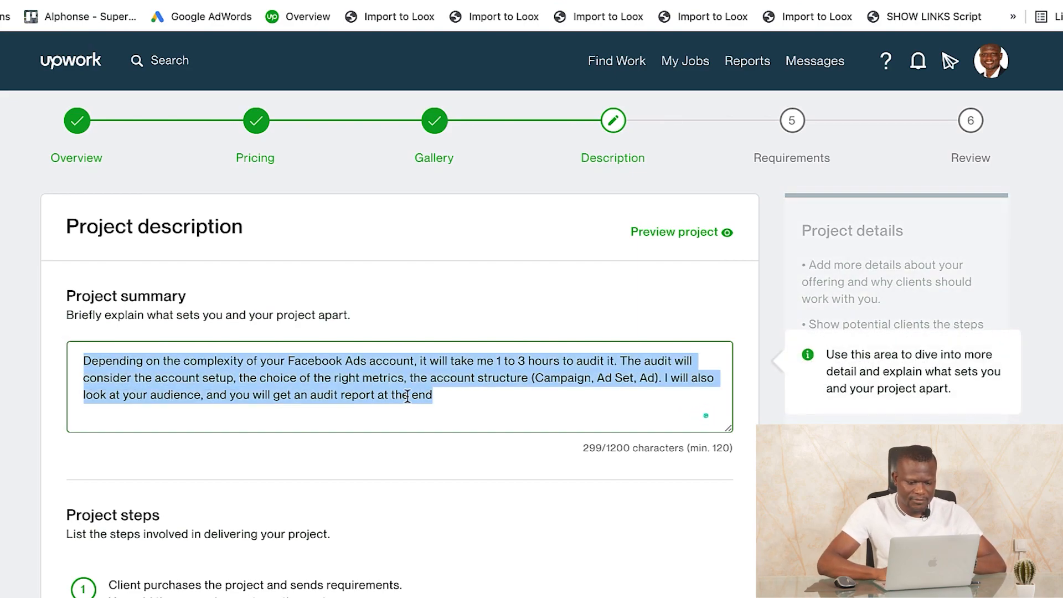
pyautogui.click(447, 395)
pyautogui.write('.')
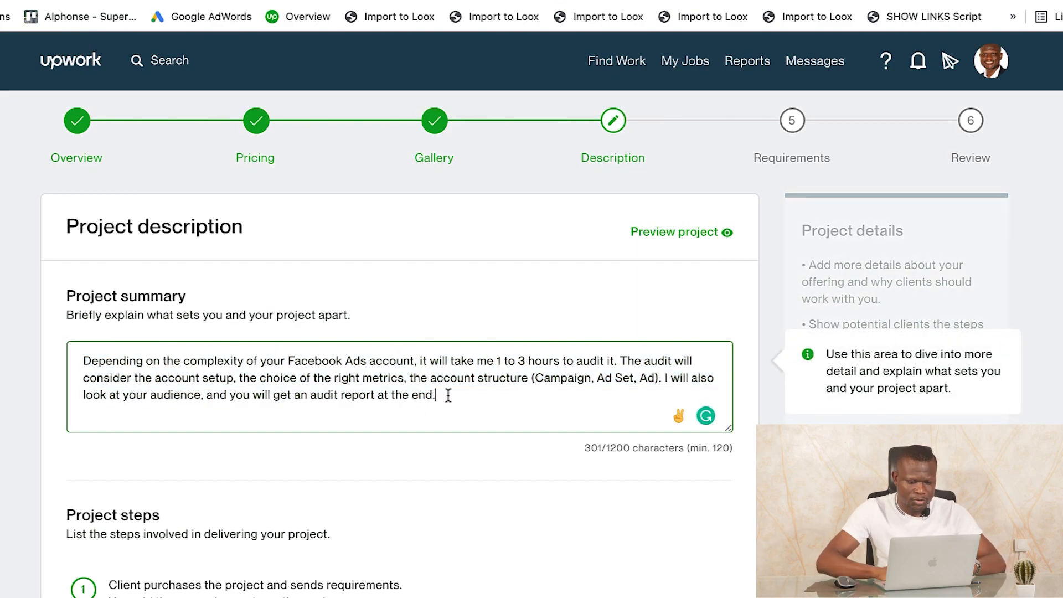
# Paste the copied summary into the new step's description and cut its last sentence, starting "I will also look at your audience".
pyautogui.scroll(-7, 475, 447)
pyautogui.click(280, 421)
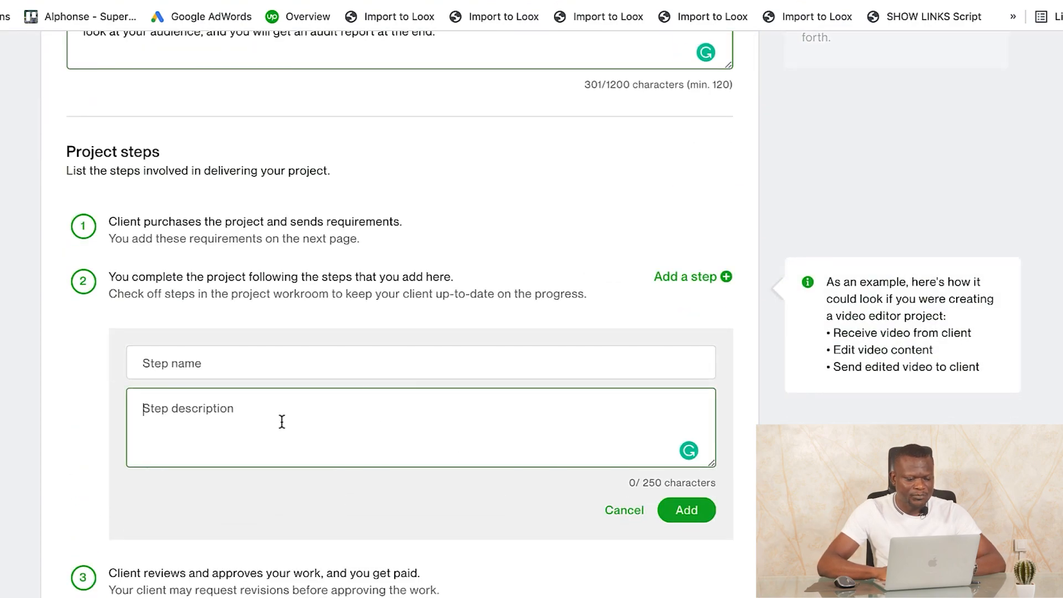
pyautogui.press('super+v')
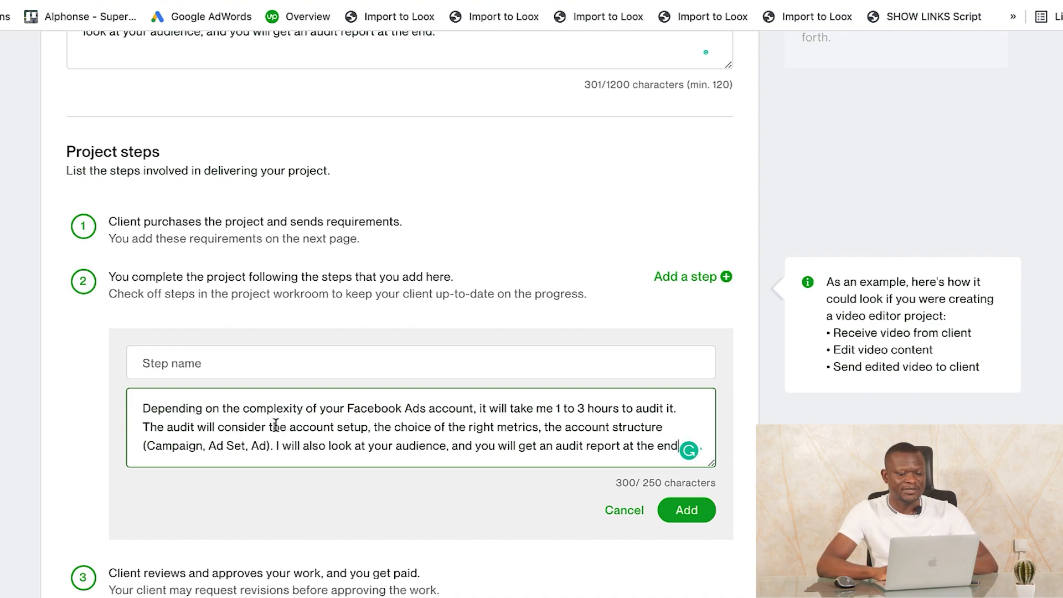
pyautogui.moveTo(372, 244); pyautogui.dragTo(116, 230)
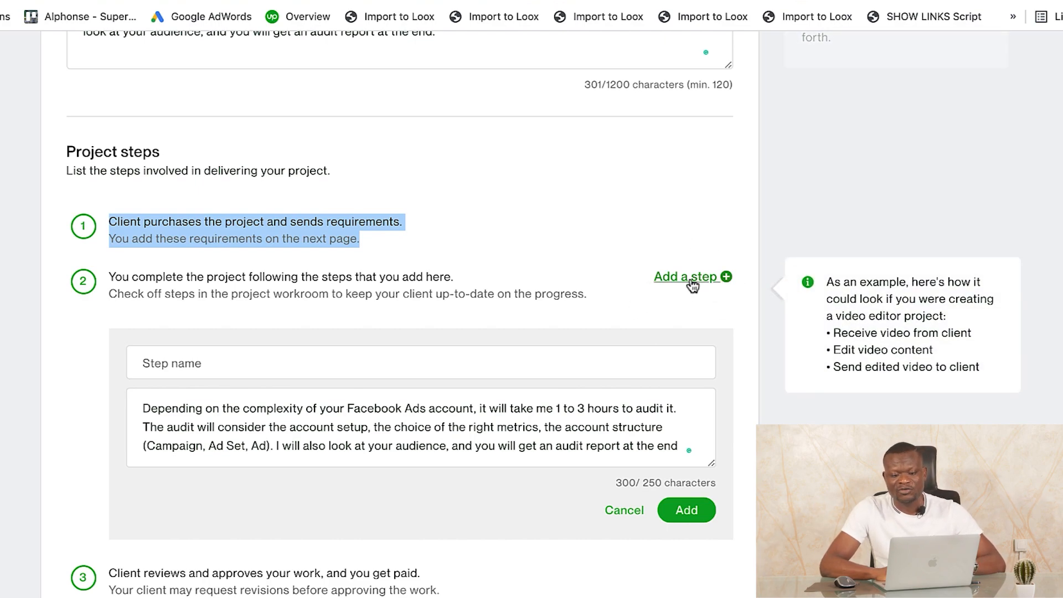
pyautogui.click(241, 451)
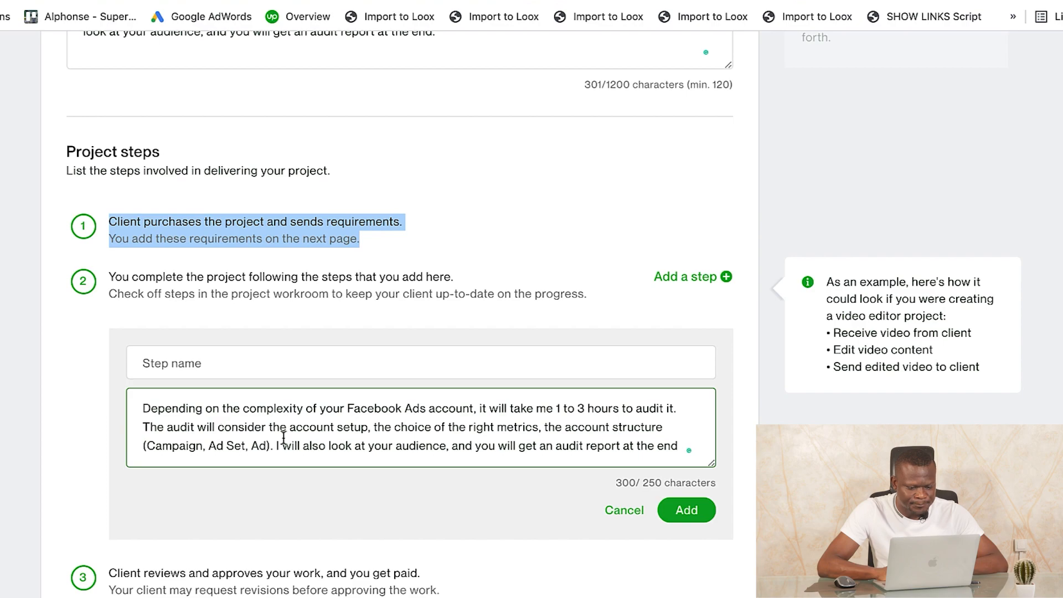
pyautogui.moveTo(277, 442); pyautogui.dragTo(646, 448)
pyautogui.press('super+c')
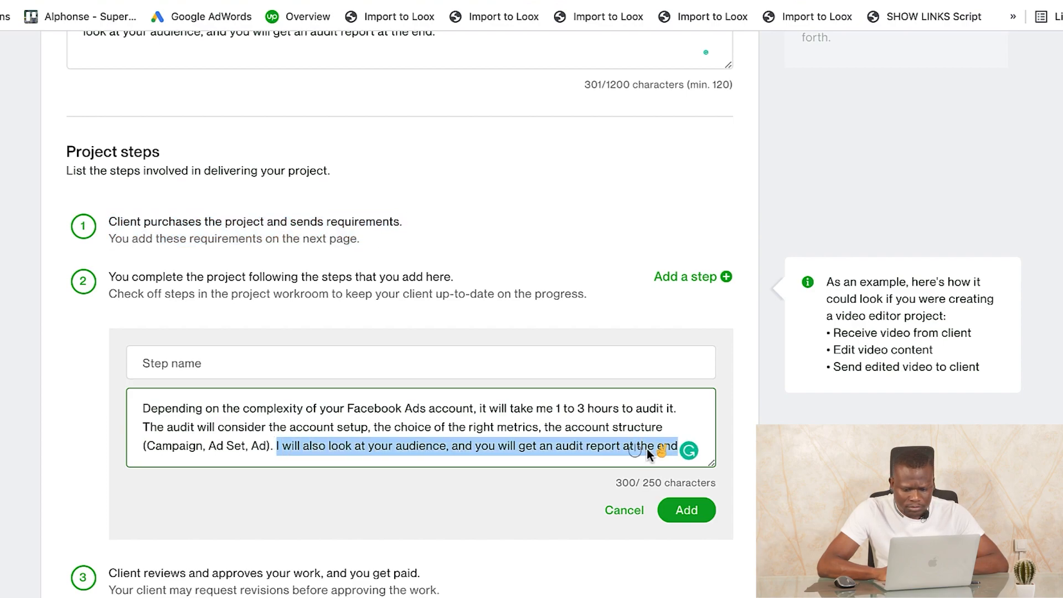
pyautogui.rightClick(533, 447)
pyautogui.click(561, 437)
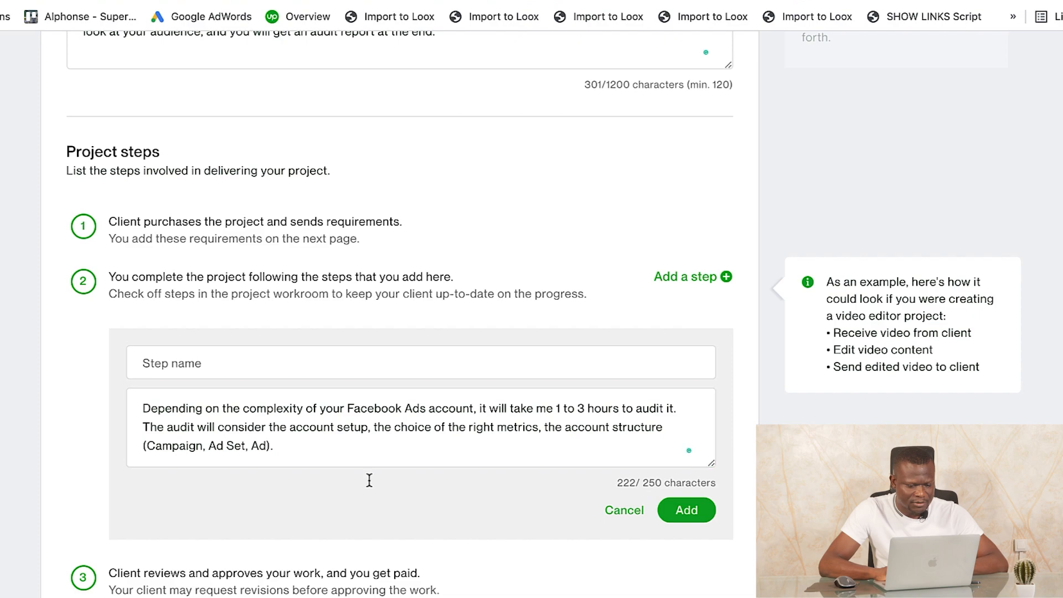
# Name the step "Facebook Ads Account Audit" and add it to the project steps.
pyautogui.scroll(-1, 388, 443)
pyautogui.scroll(-1, 409, 451)
pyautogui.click(458, 339)
pyautogui.scroll(1, 320, 343)
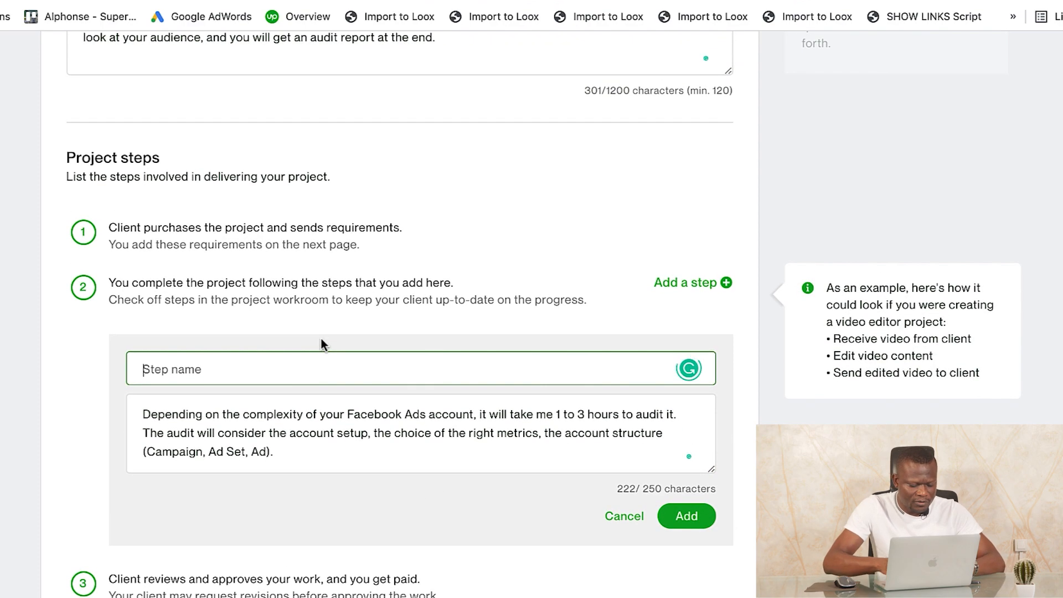
pyautogui.write('Faceb')
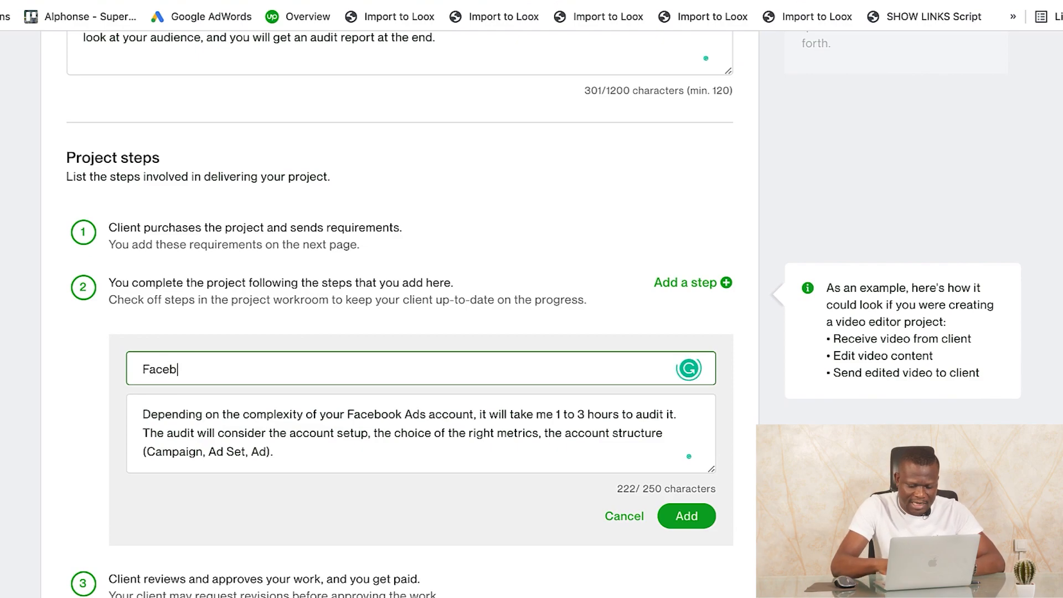
pyautogui.write('ook Ads ')
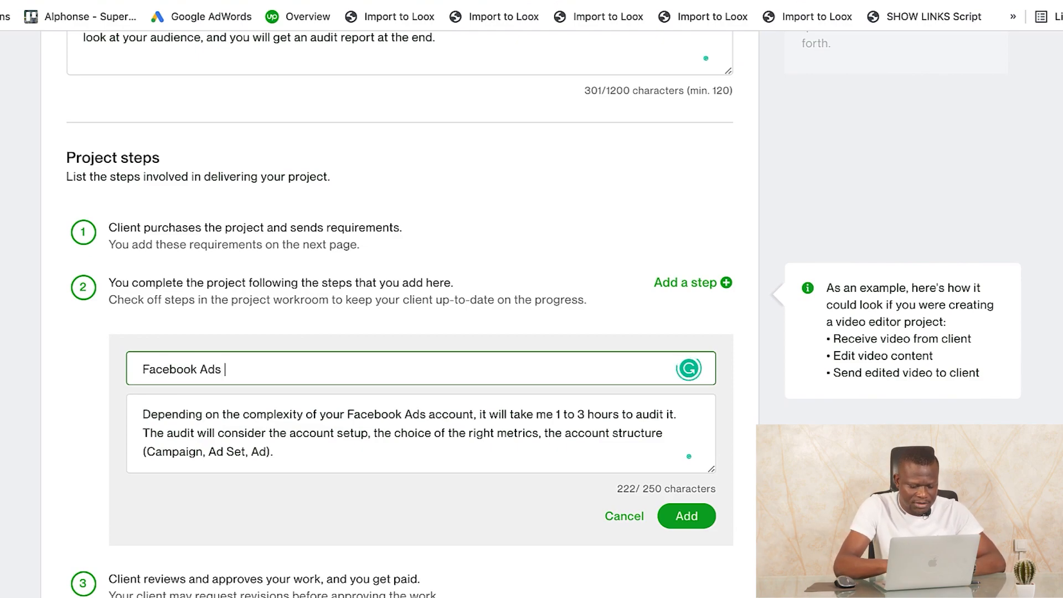
pyautogui.write('Accoiun')
pyautogui.press('BackSpace')
pyautogui.press('BackSpace')
pyautogui.press('BackSpace')
pyautogui.write('u')
pyautogui.press('BackSpace')
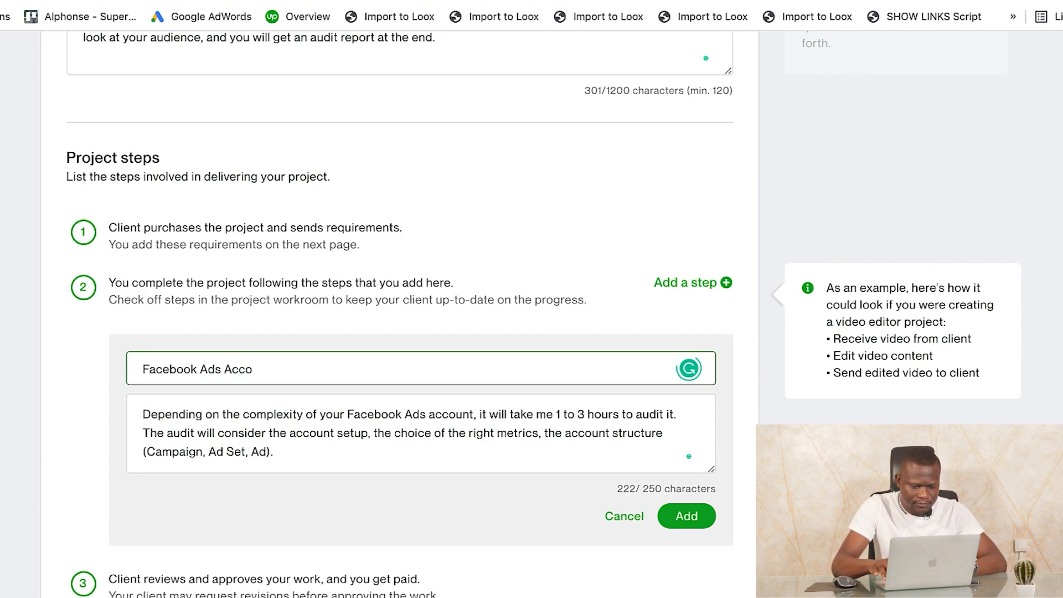
pyautogui.write('unt Aud')
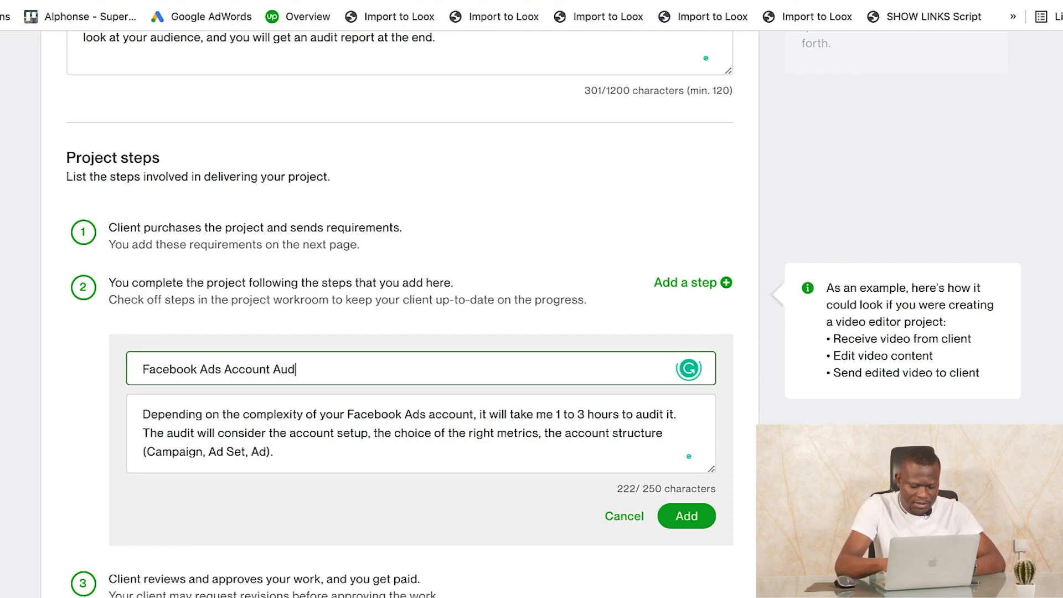
pyautogui.write('it')
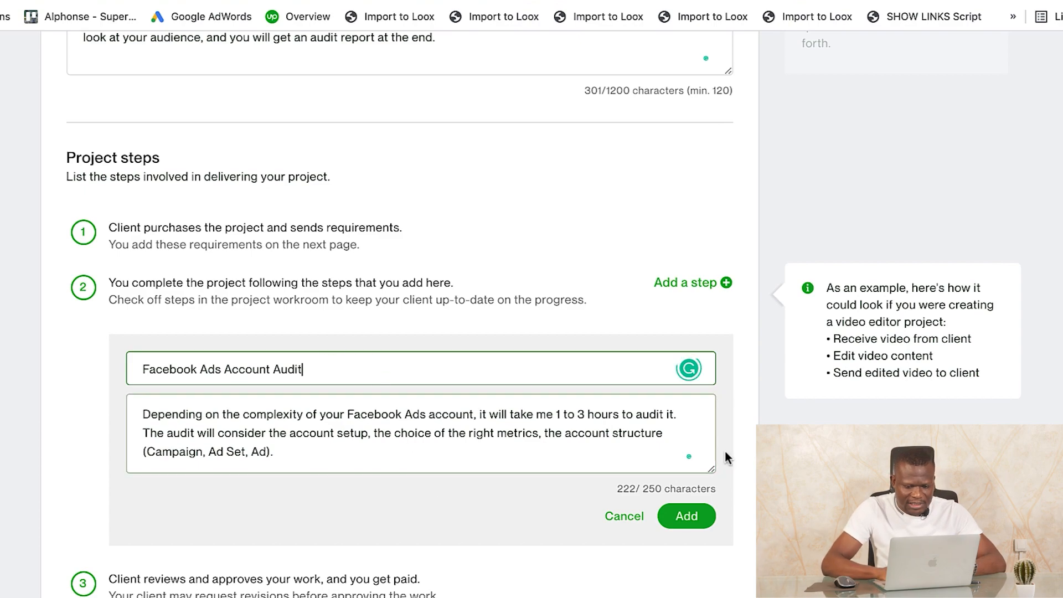
pyautogui.click(687, 518)
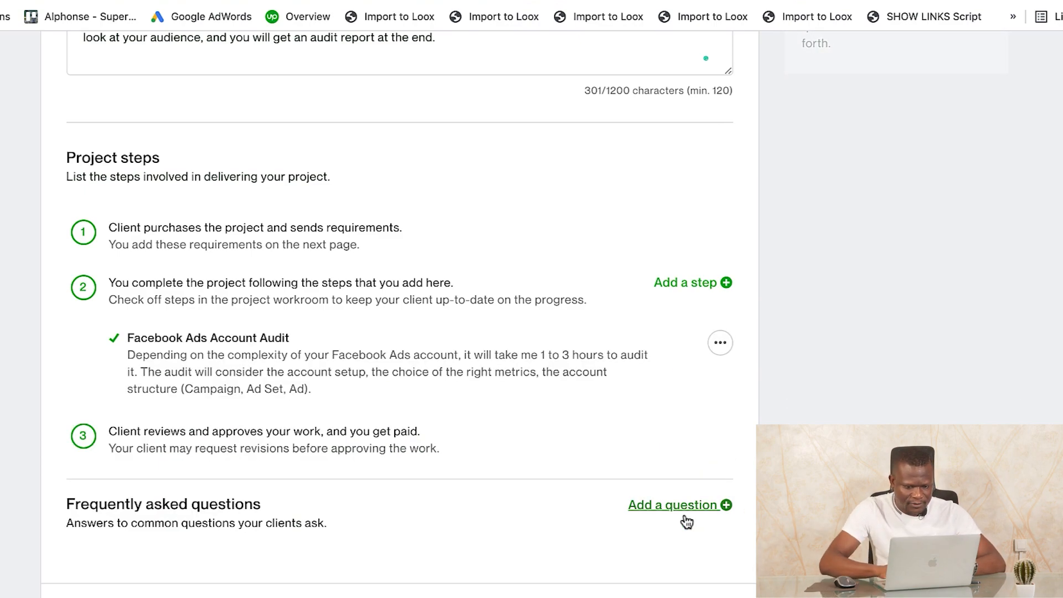
# Start another project step named "Facebook Ads Account Audit Report" and paste the cut sentence as its description, ending with a full stop.
pyautogui.click(677, 283)
pyautogui.click(238, 461)
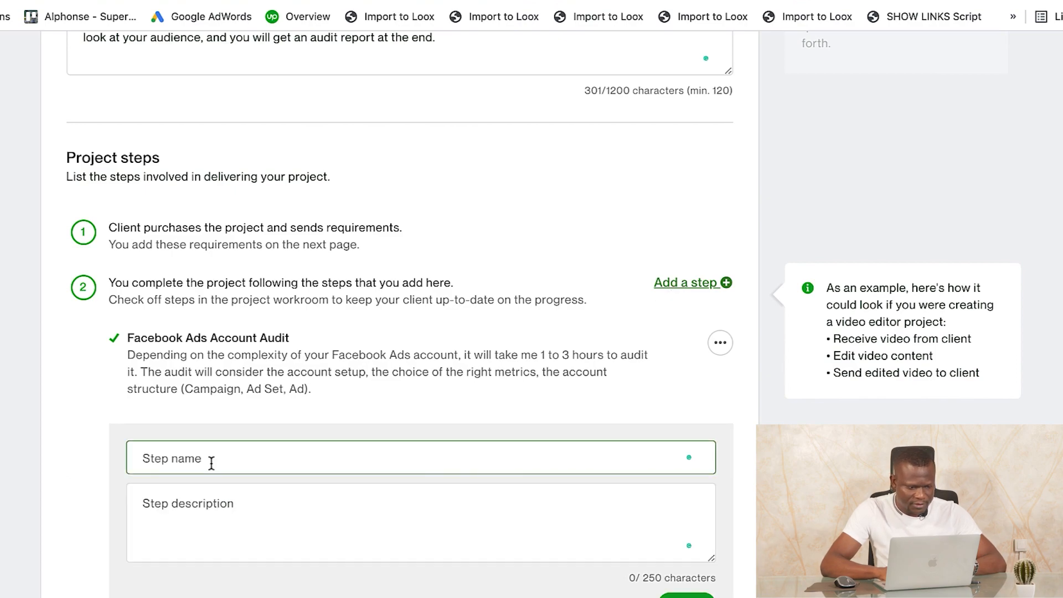
pyautogui.write('A')
pyautogui.press('BackSpace')
pyautogui.write('Facebook Ads Accoun')
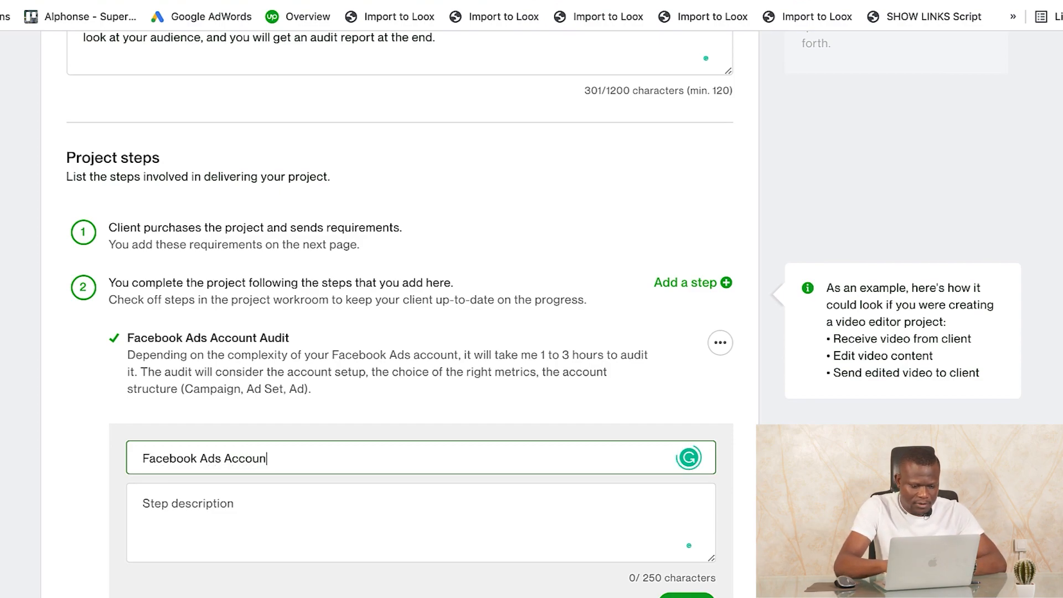
pyautogui.write('ty Audit Report')
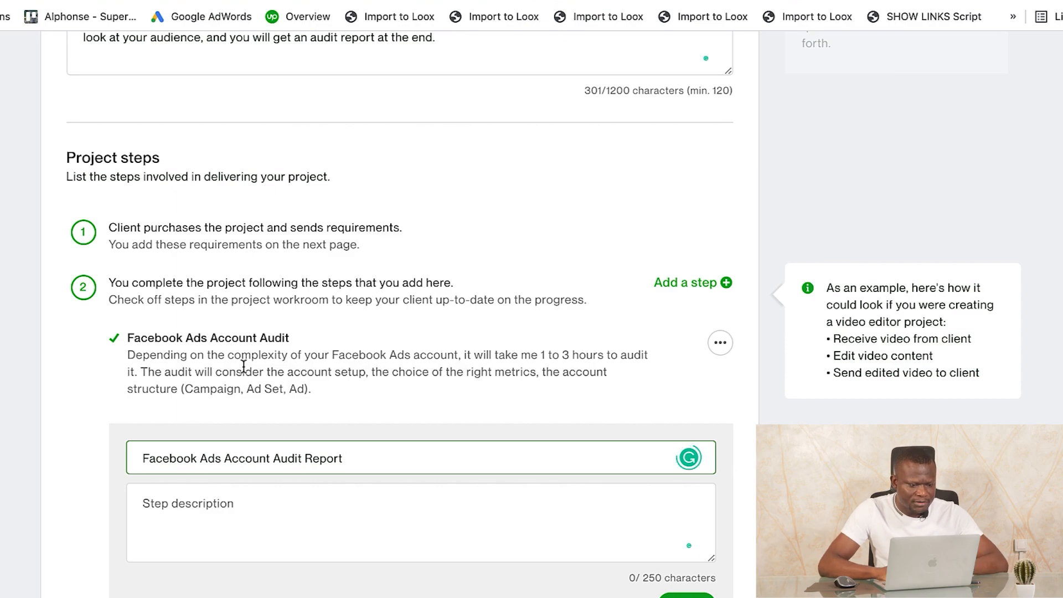
pyautogui.click(289, 529)
pyautogui.press('super+v')
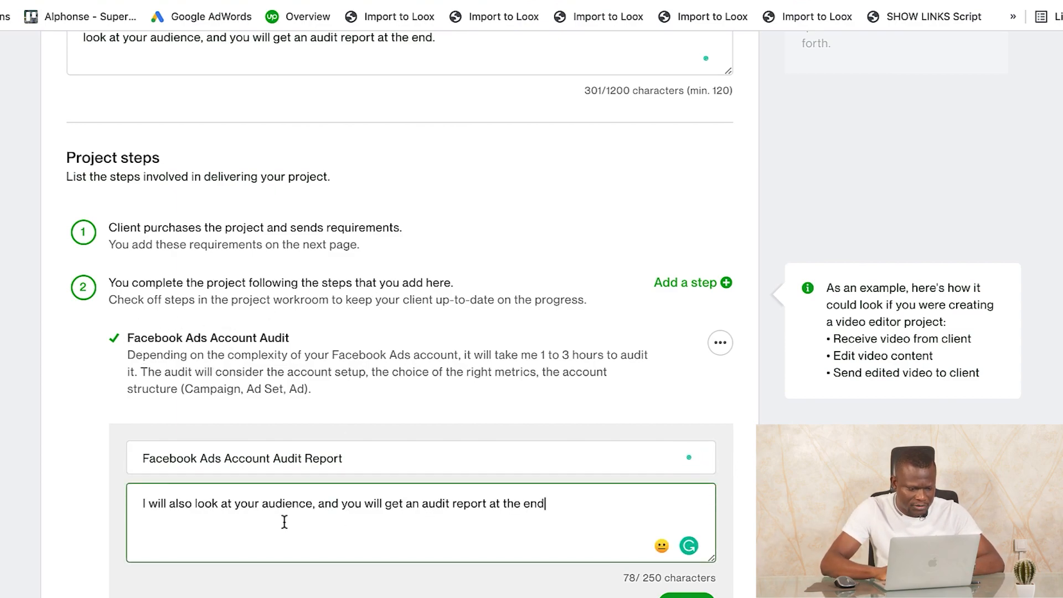
pyautogui.write('.')
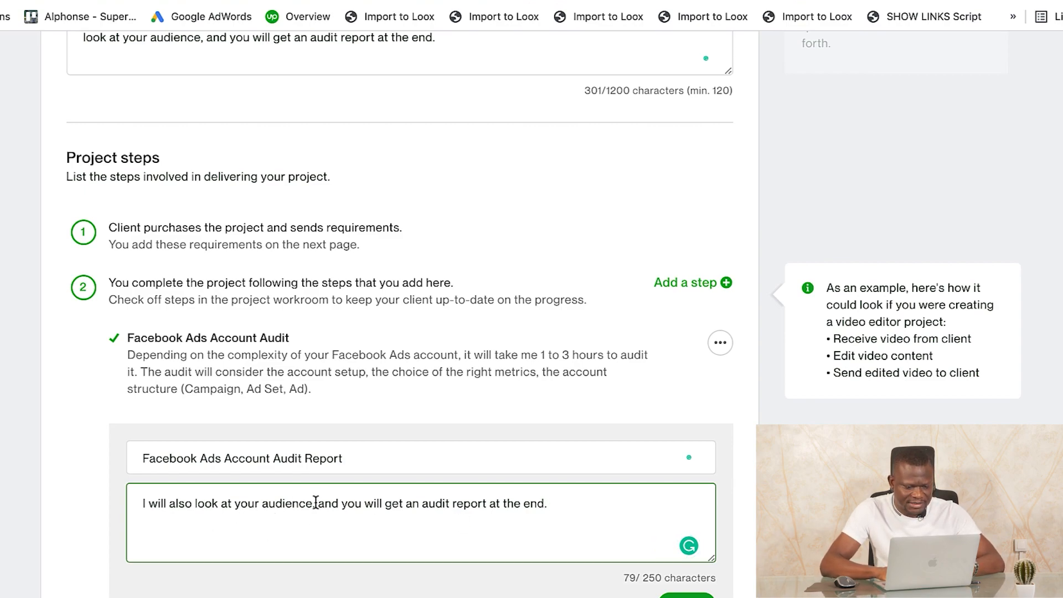
# Shorten the report step's description to "You will get an audit report at the end." and add the step.
pyautogui.moveTo(313, 504); pyautogui.dragTo(128, 502)
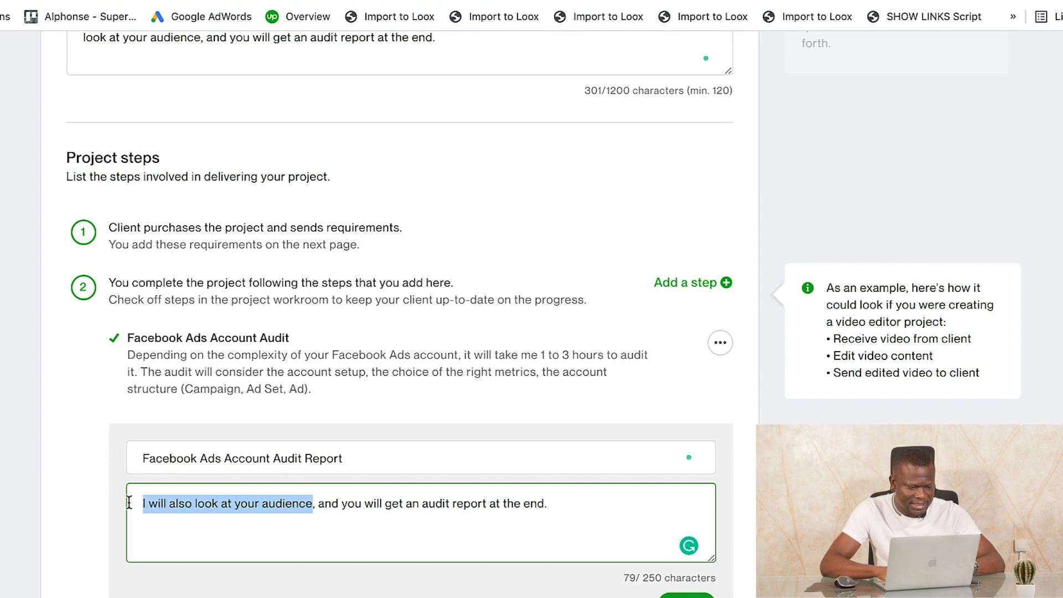
pyautogui.rightClick(164, 502)
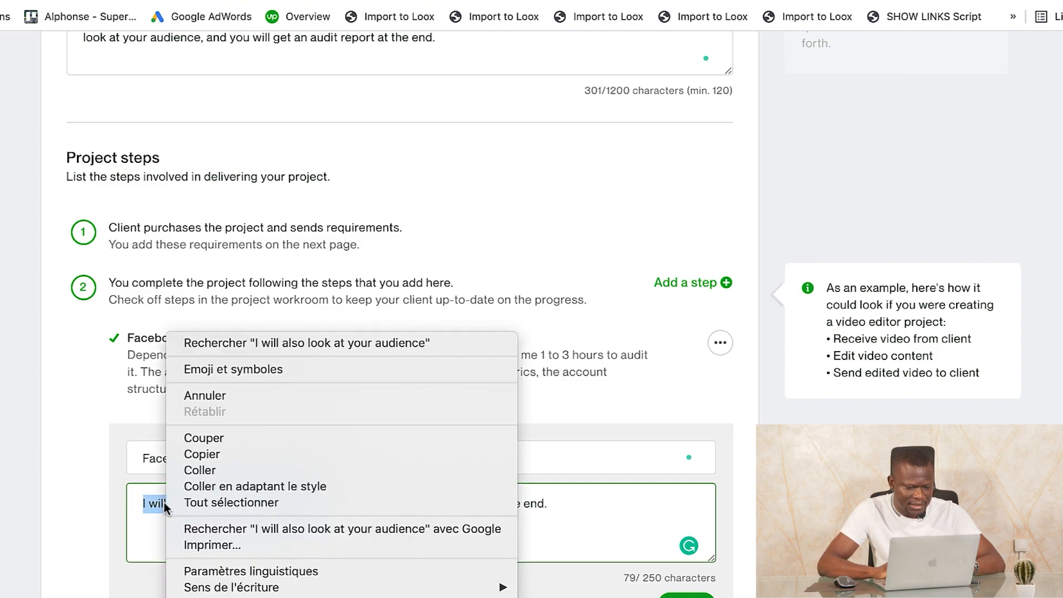
pyautogui.click(206, 442)
pyautogui.moveTo(146, 503)
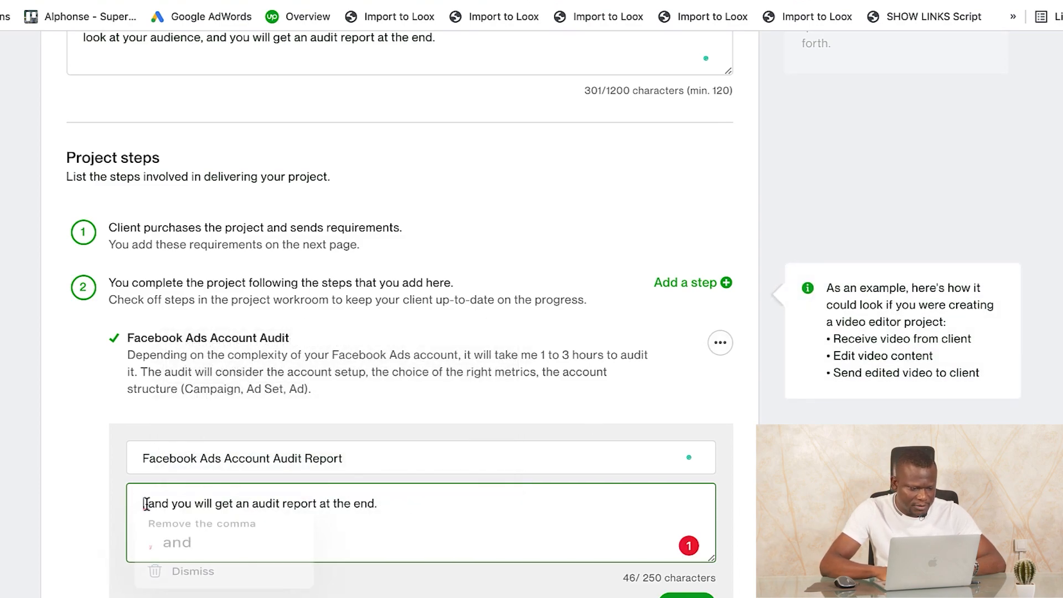
pyautogui.moveTo(178, 502); pyautogui.dragTo(135, 503)
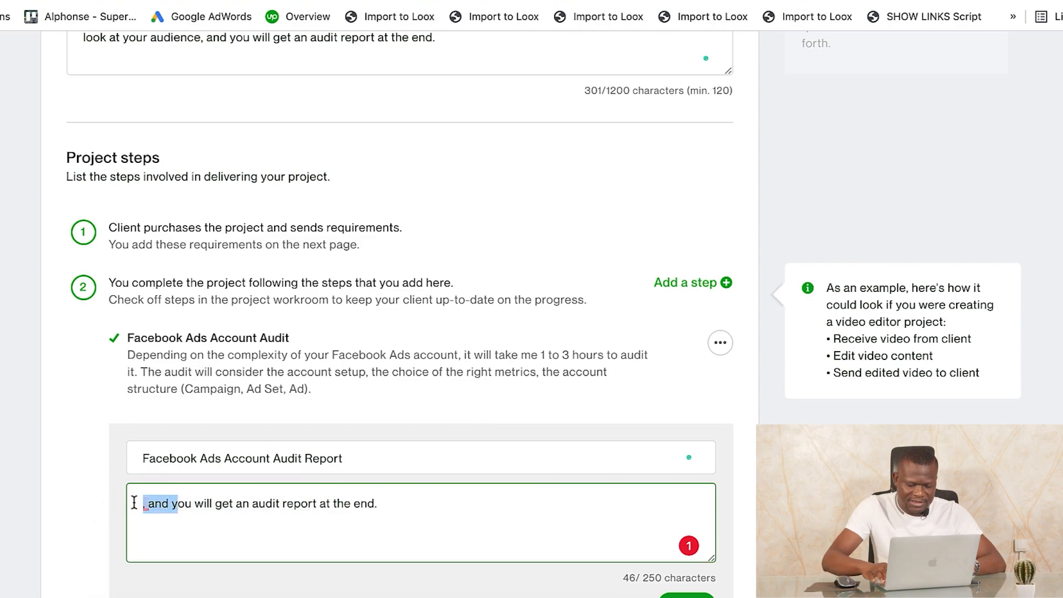
pyautogui.press('BackSpace')
pyautogui.write('Y')
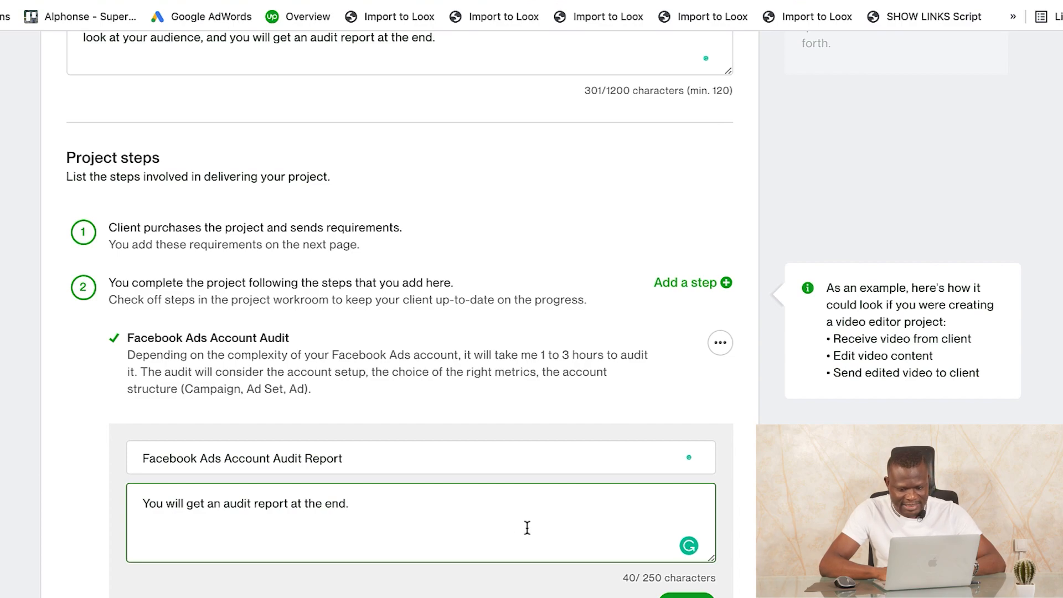
pyautogui.click(686, 595)
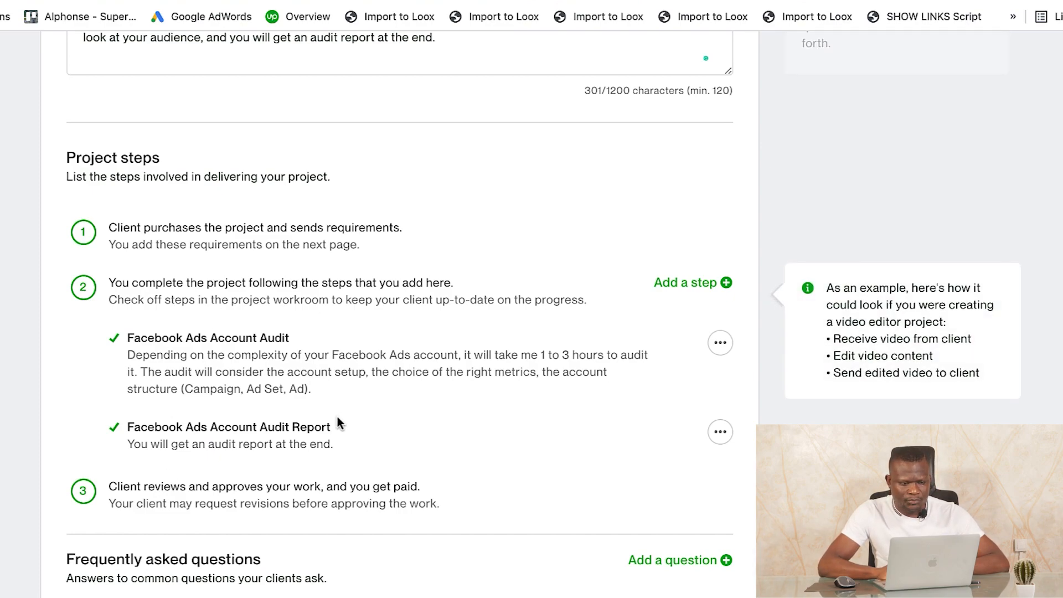
# Save the project description without adding any frequently asked questions and continue to the client requirements.
pyautogui.scroll(-2, 337, 421)
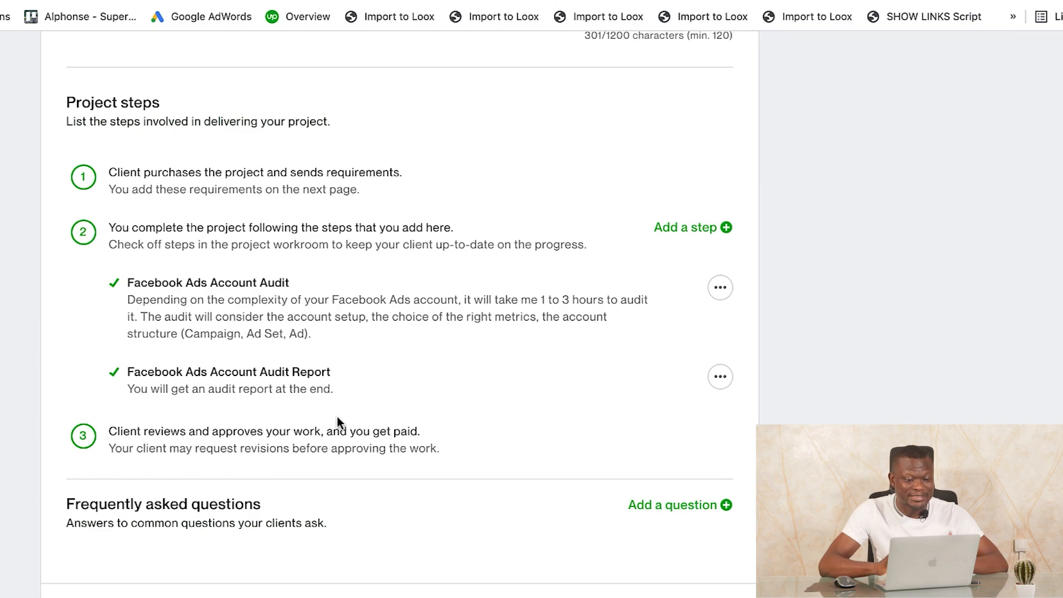
pyautogui.scroll(-2, 337, 419)
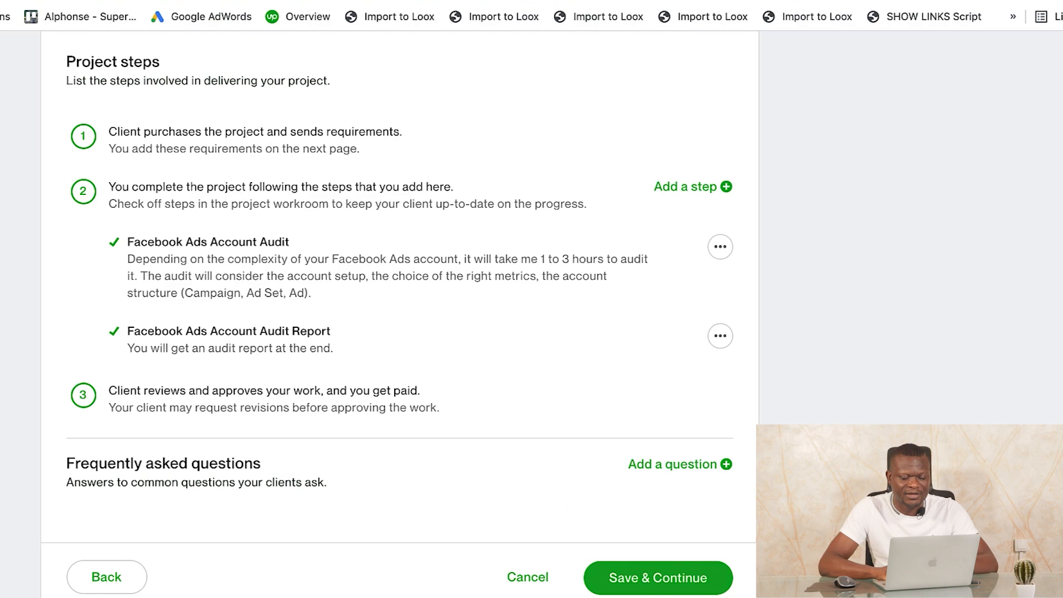
pyautogui.click(639, 578)
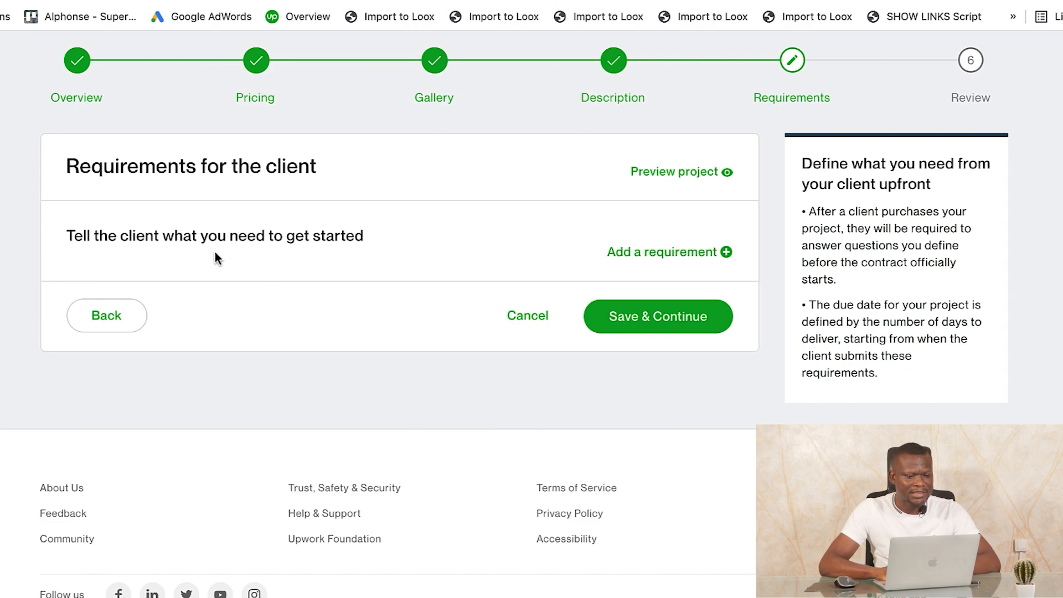
# Start a new client requirement with the text "I will need the Facebook Ads Account".
pyautogui.click(662, 256)
pyautogui.click(404, 312)
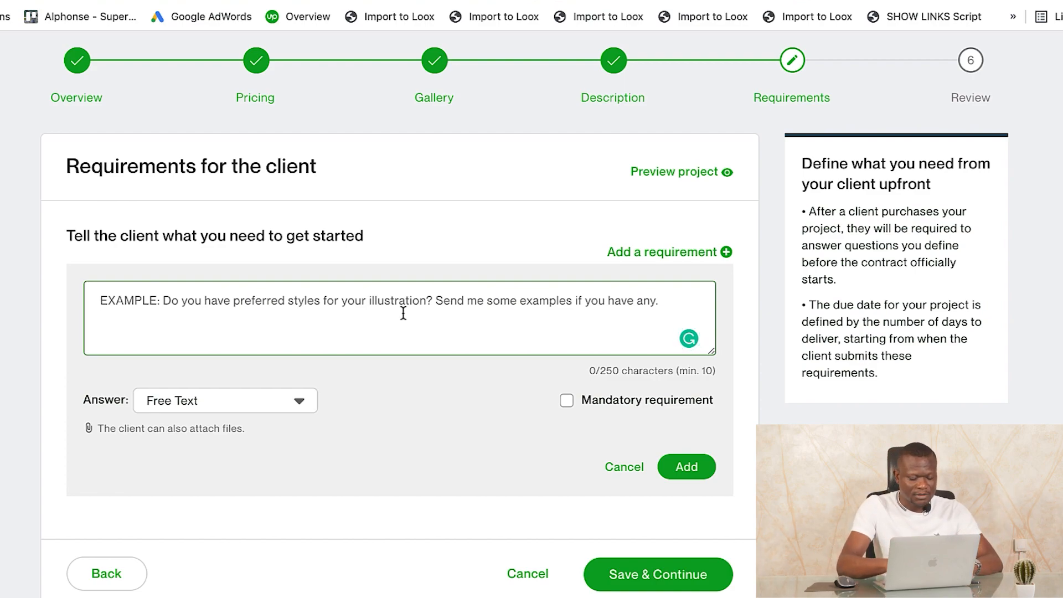
pyautogui.write('I will')
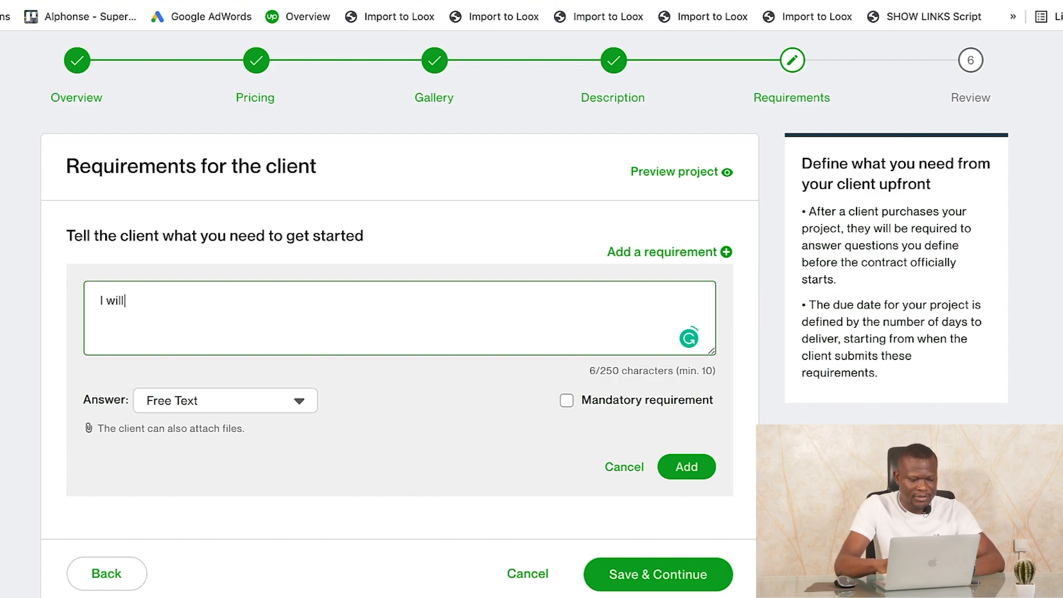
pyautogui.write(' need the ')
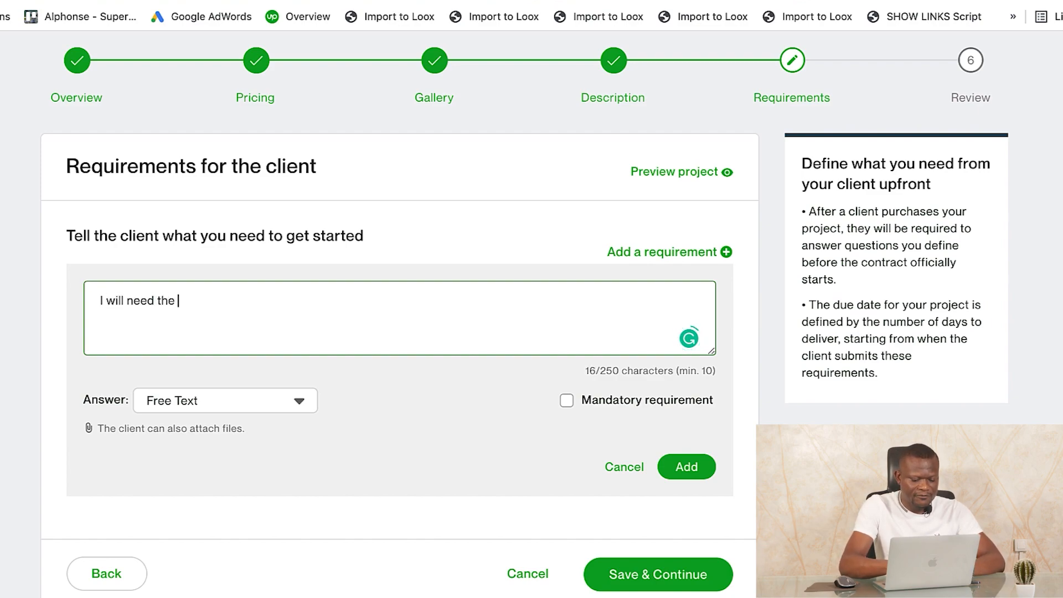
pyautogui.write('Facebook ')
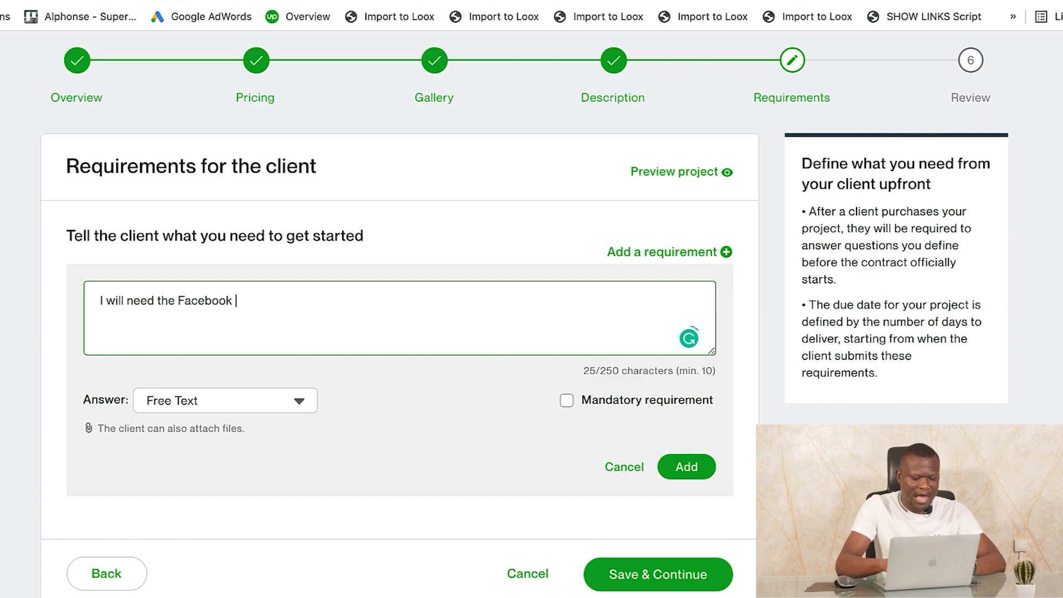
pyautogui.write('Ads Acco')
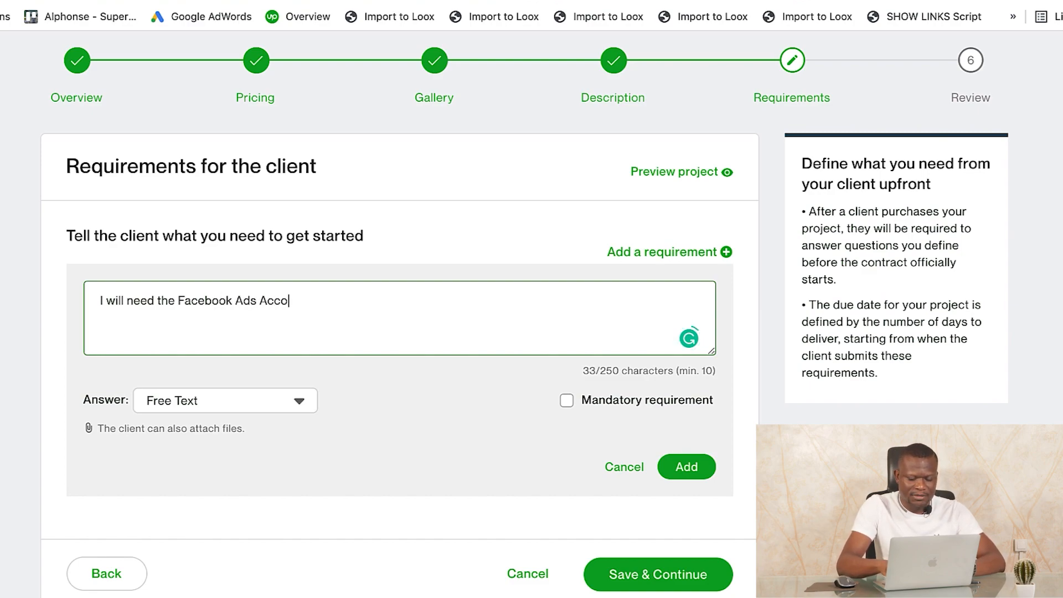
pyautogui.write('unt ')
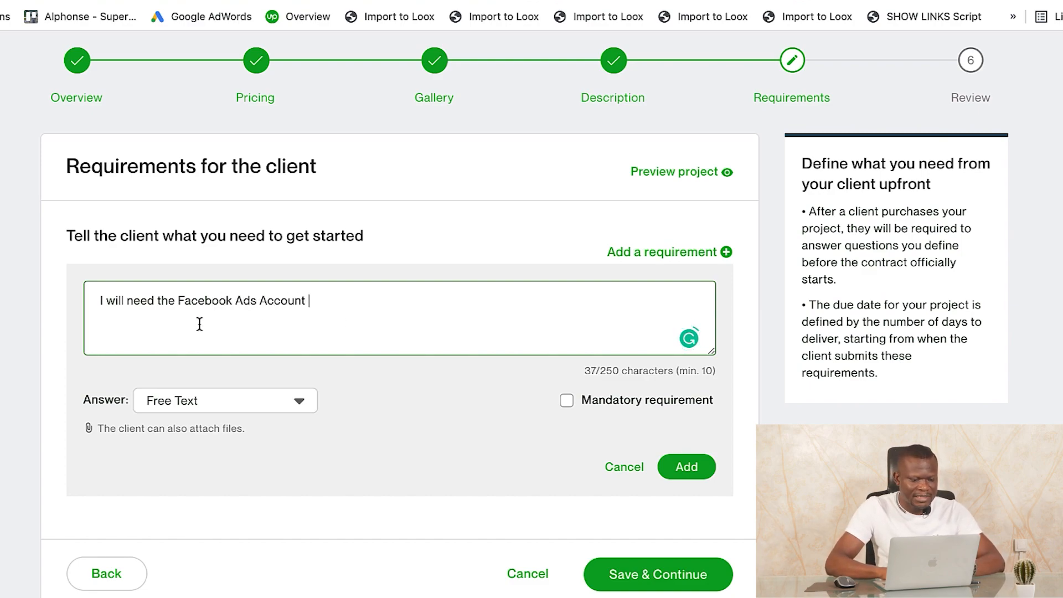
# Insert "access of the" before "Facebook" so the requirement reads "I will need the access of the Facebook Ads Account".
pyautogui.write('a')
pyautogui.press('BackSpace')
pyautogui.write('access ')
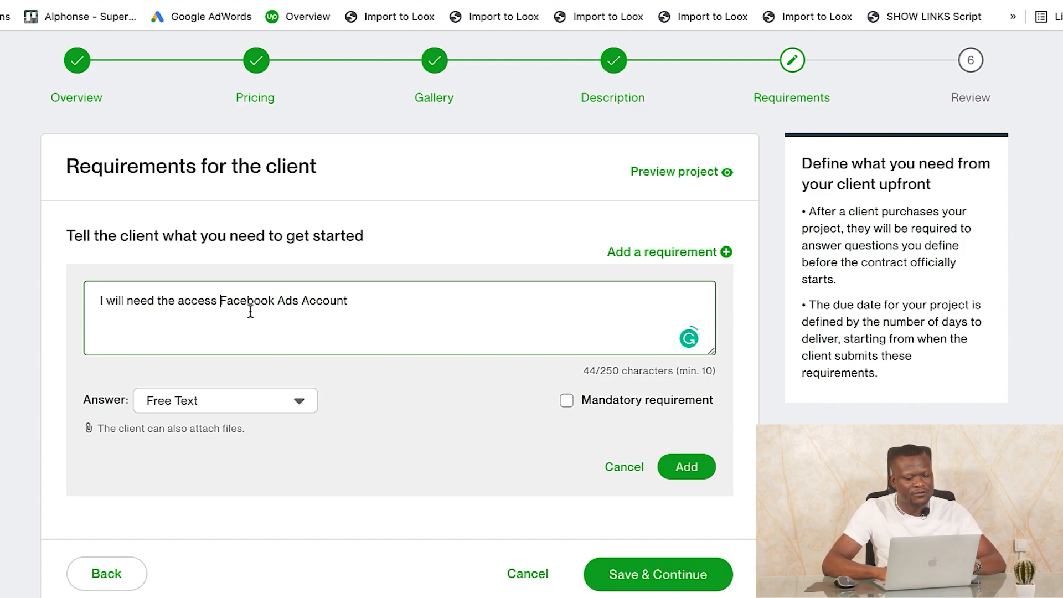
pyautogui.write('of the')
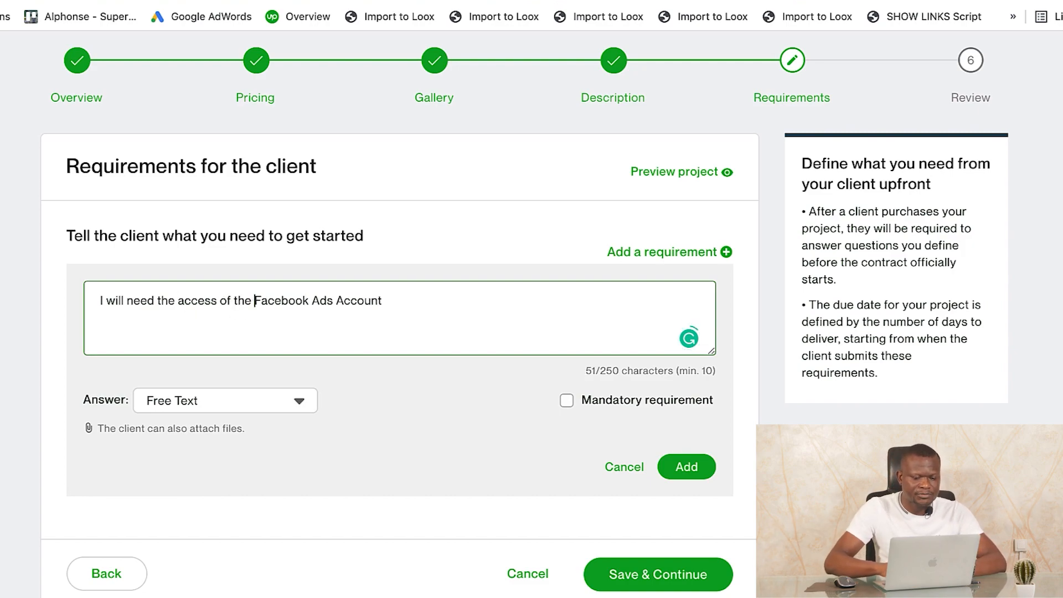
pyautogui.click(419, 396)
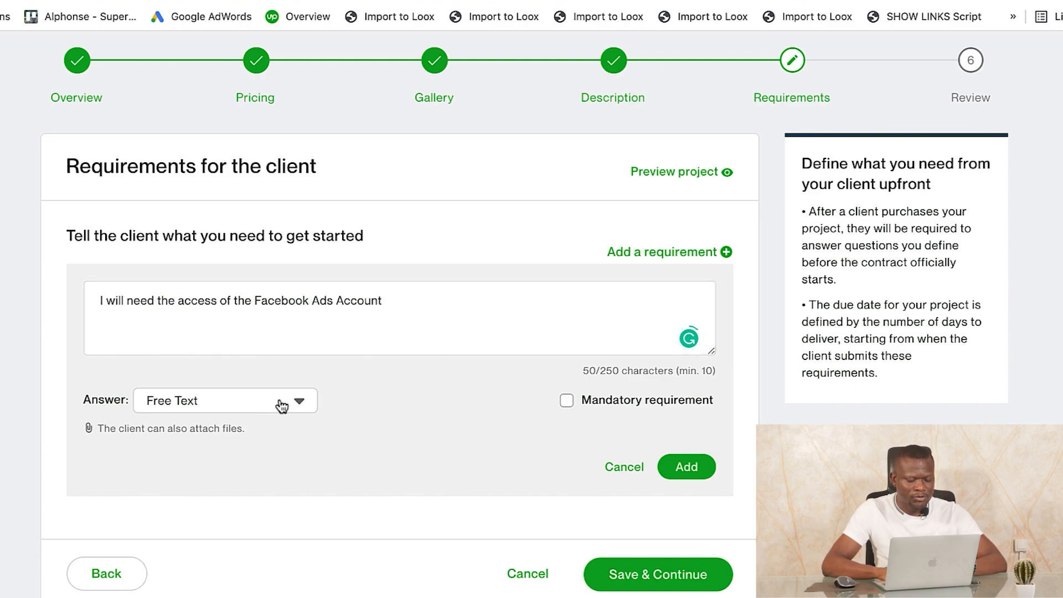
# Accept the grammar corrections and end with a full stop so the requirement reads "I will need access to the Facebook Ads Account.".
pyautogui.click(277, 405)
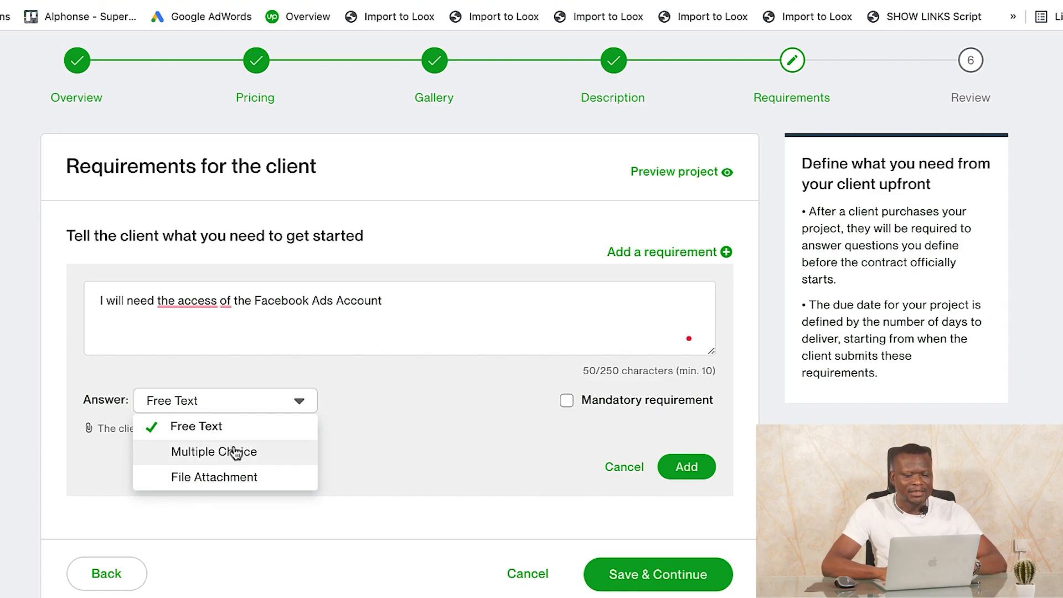
pyautogui.moveTo(208, 299)
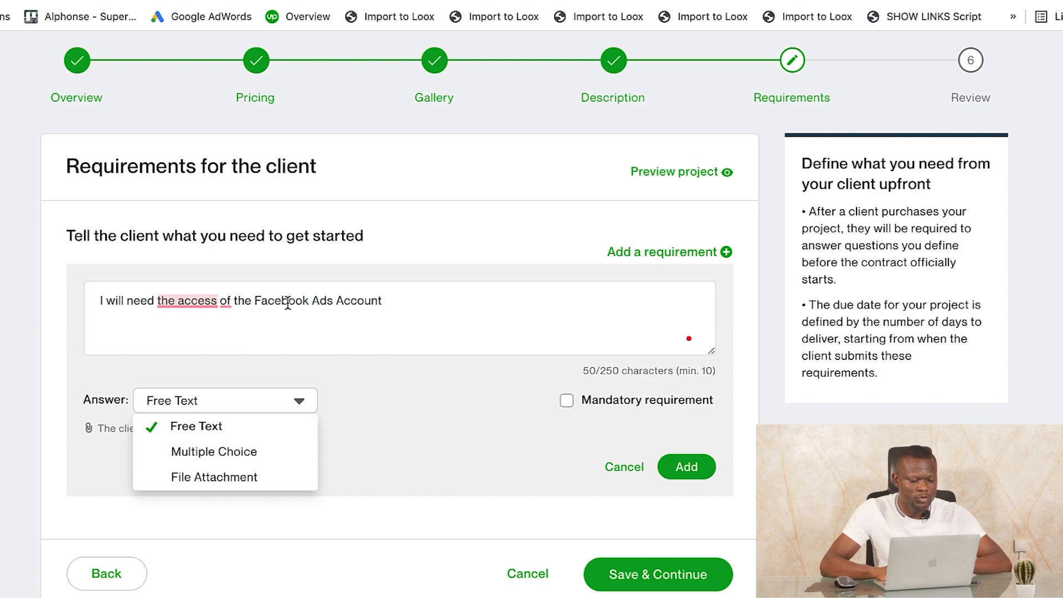
pyautogui.click(343, 350)
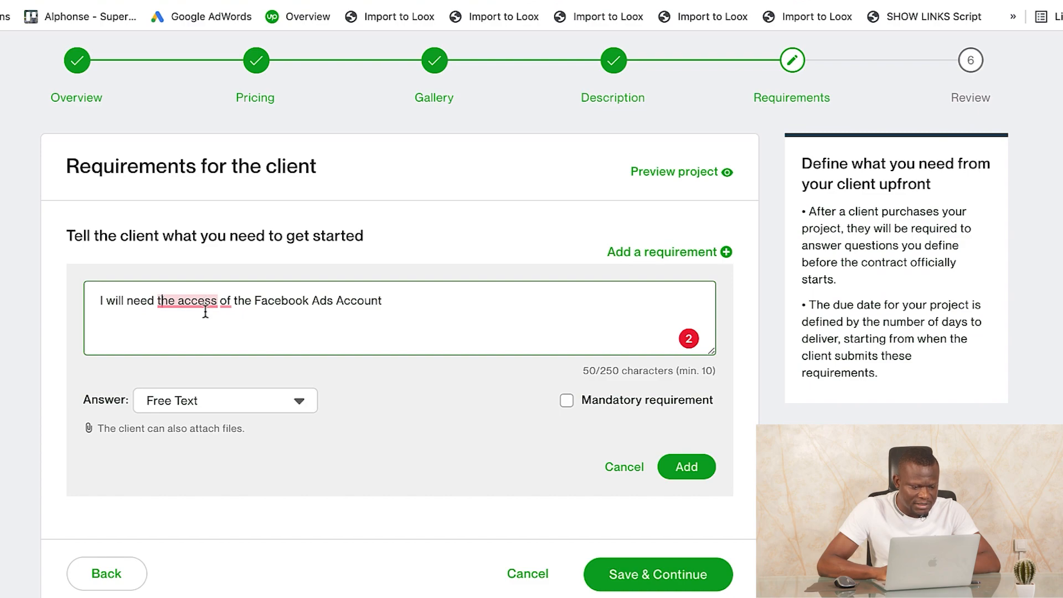
pyautogui.moveTo(229, 327)
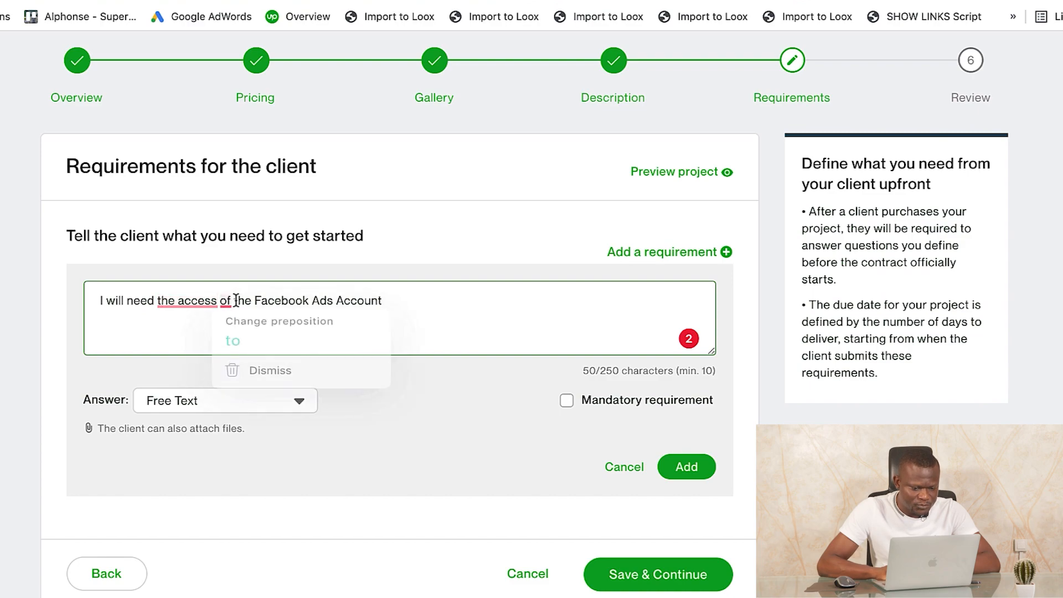
pyautogui.click(231, 342)
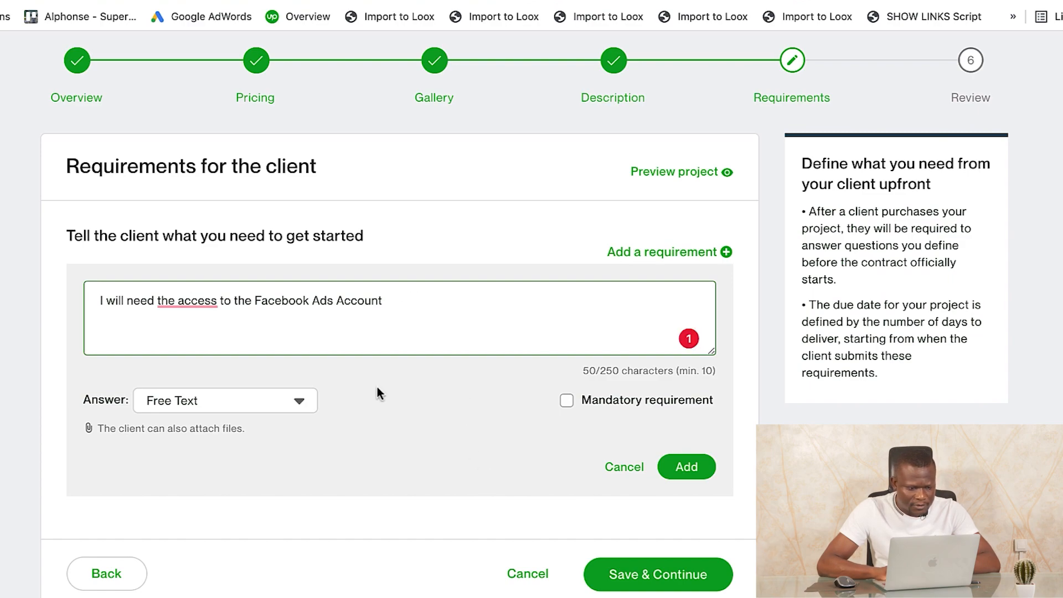
pyautogui.click(187, 347)
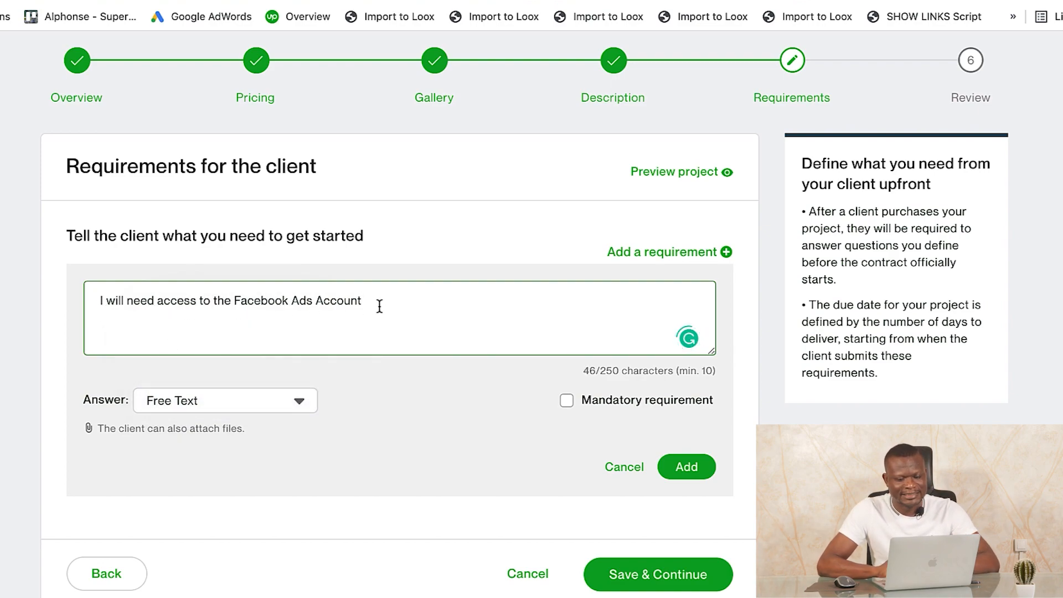
pyautogui.write('.')
pyautogui.press('Tab')
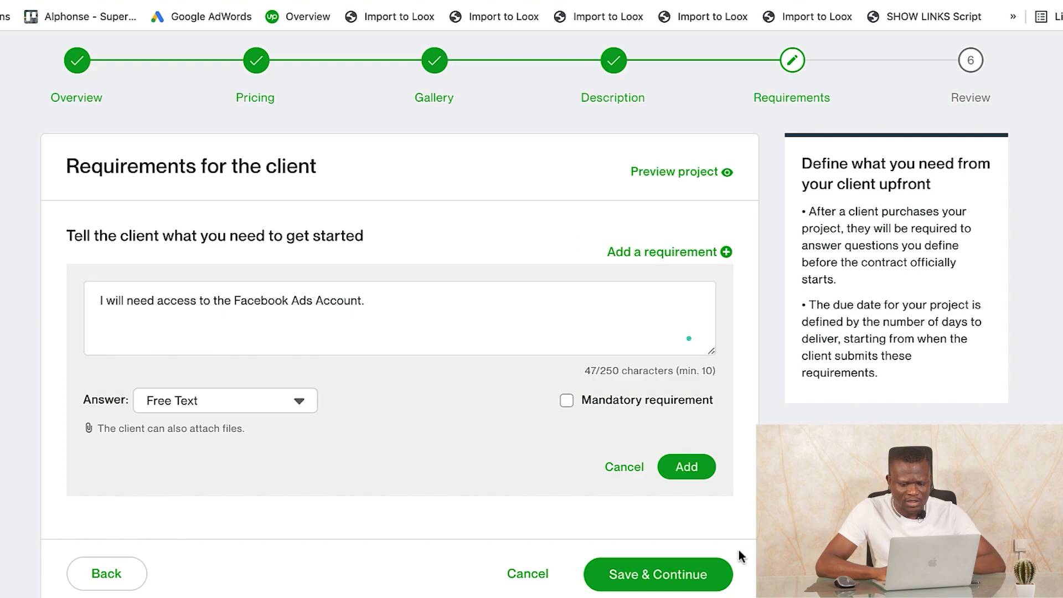
# Add the requirement with a Free Text answer and save the client requirements to continue to the review stage.
pyautogui.click(655, 576)
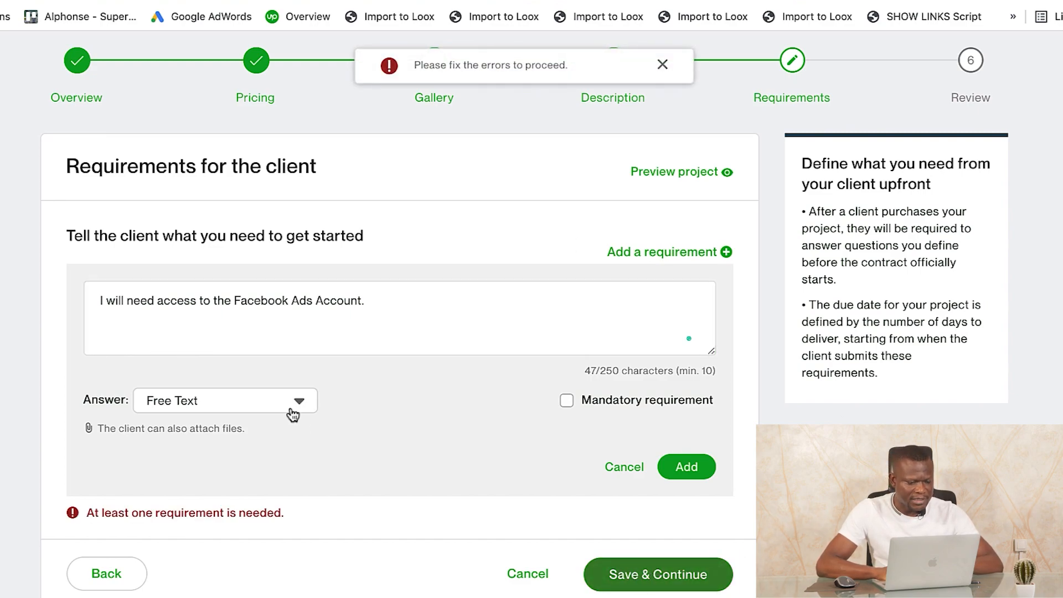
pyautogui.click(689, 468)
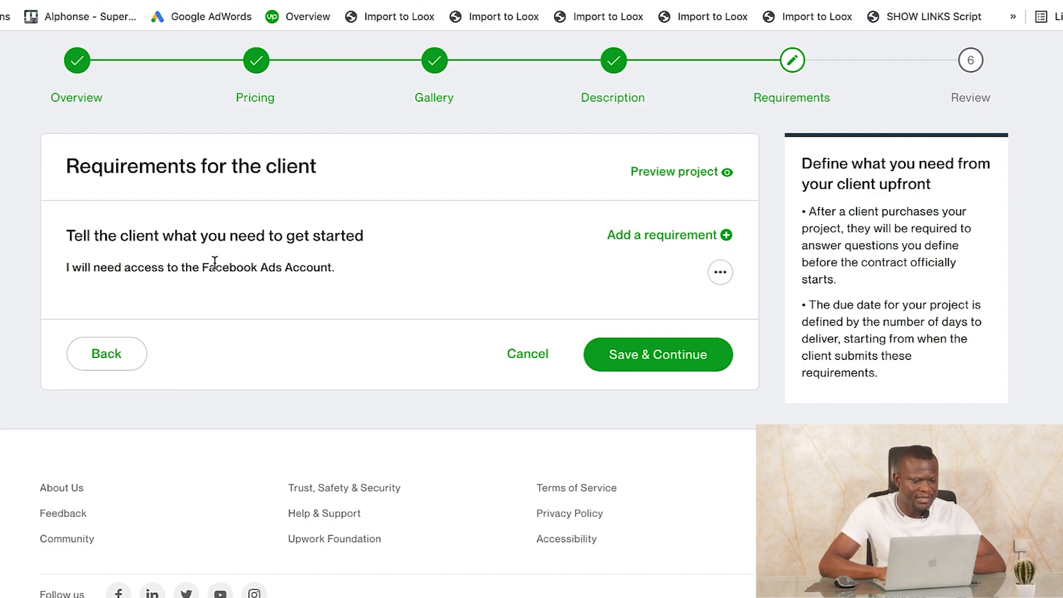
pyautogui.click(647, 360)
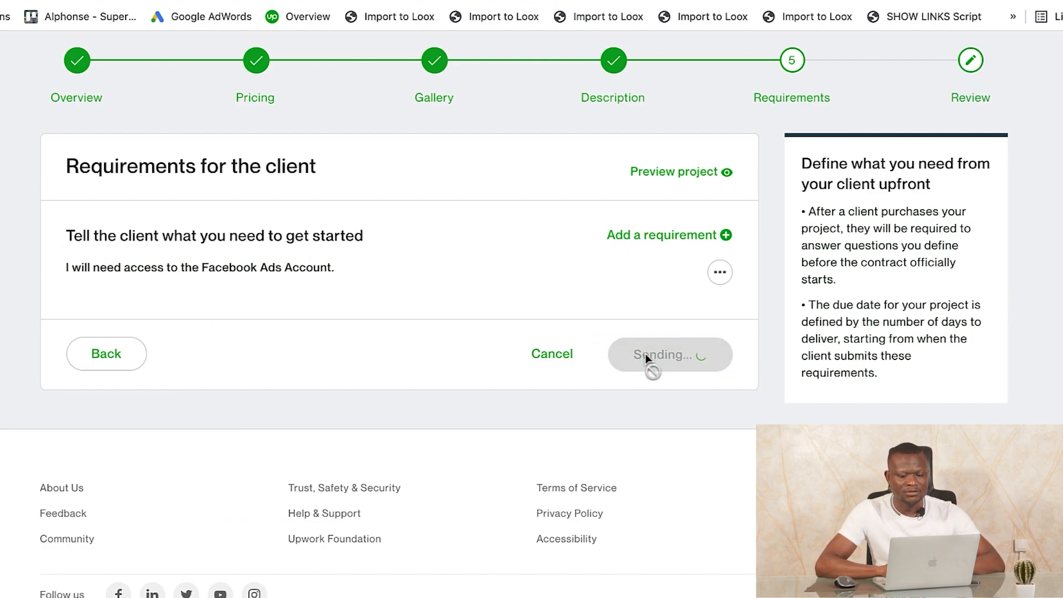
# Set the maximum number of simultaneous projects to 5.
pyautogui.scroll(-5, 645, 356)
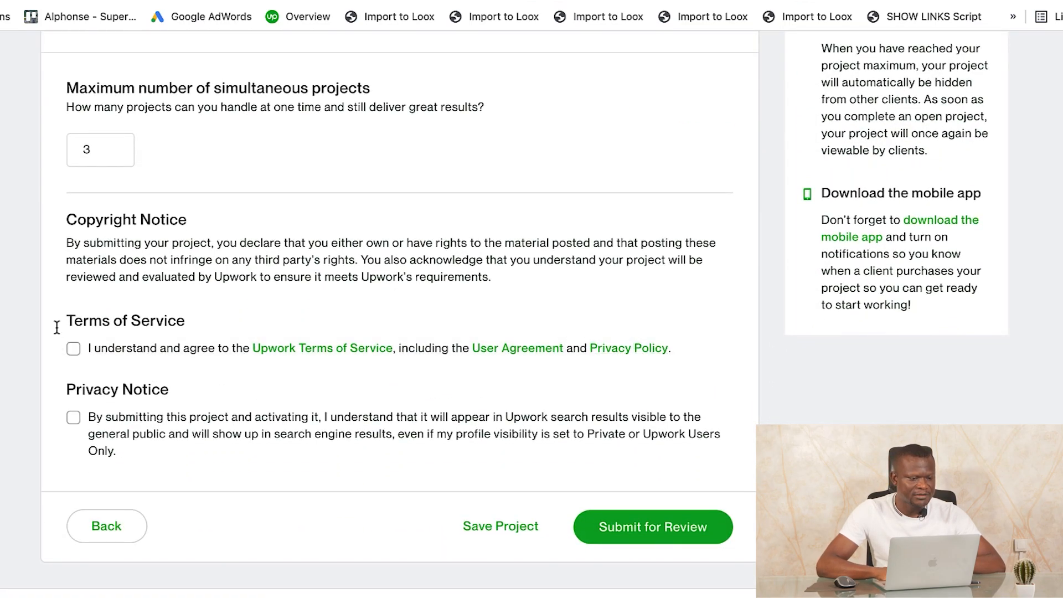
pyautogui.scroll(1, 192, 160)
pyautogui.scroll(3, 193, 166)
pyautogui.scroll(1, 199, 172)
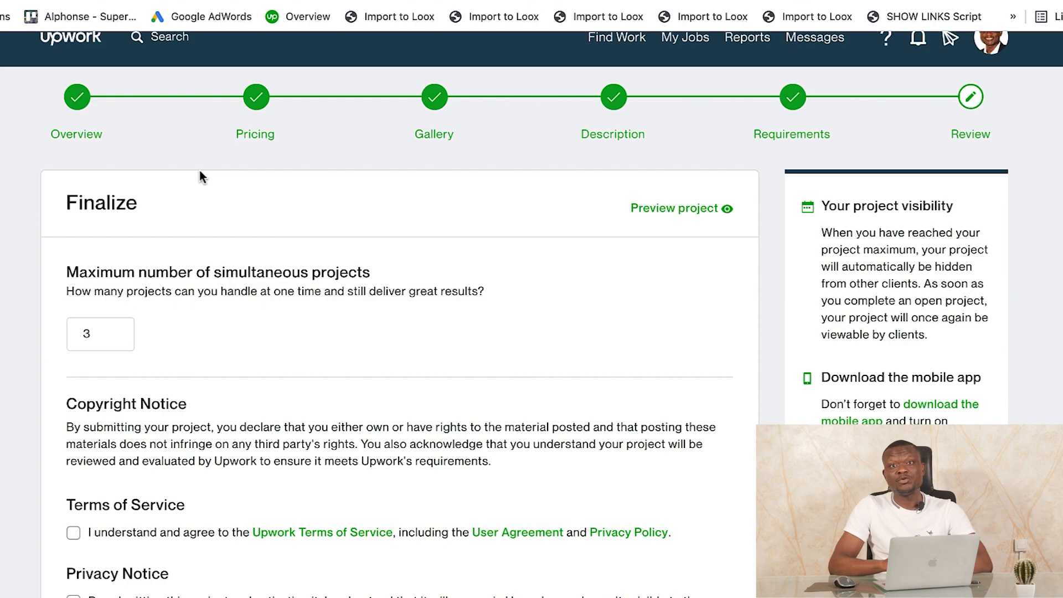
pyautogui.click(86, 335)
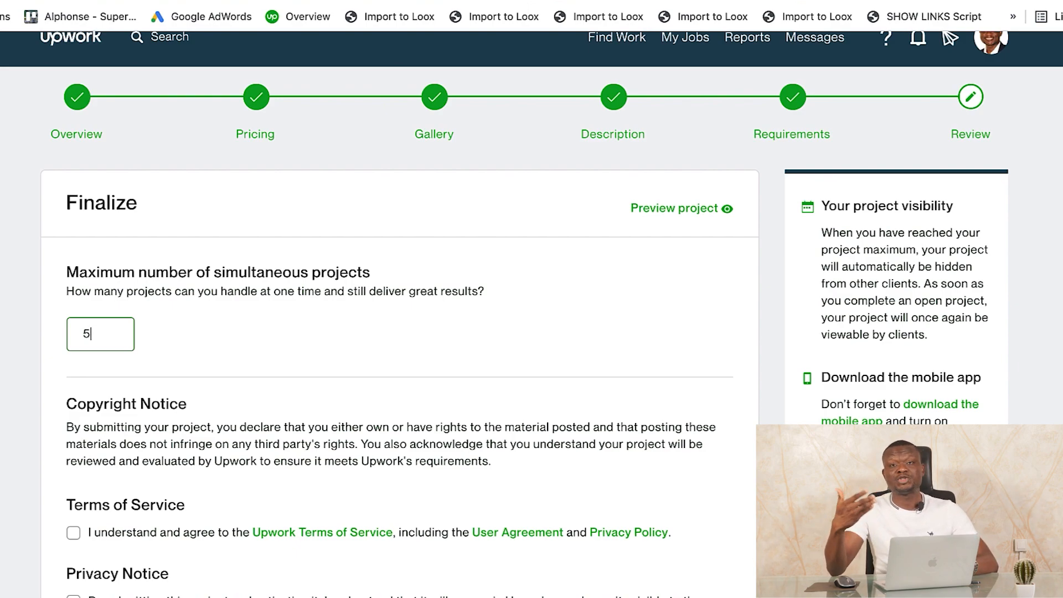
# Agree to the Upwork Terms of Service and accept the Privacy Notice for the project.
pyautogui.scroll(-3, 97, 336)
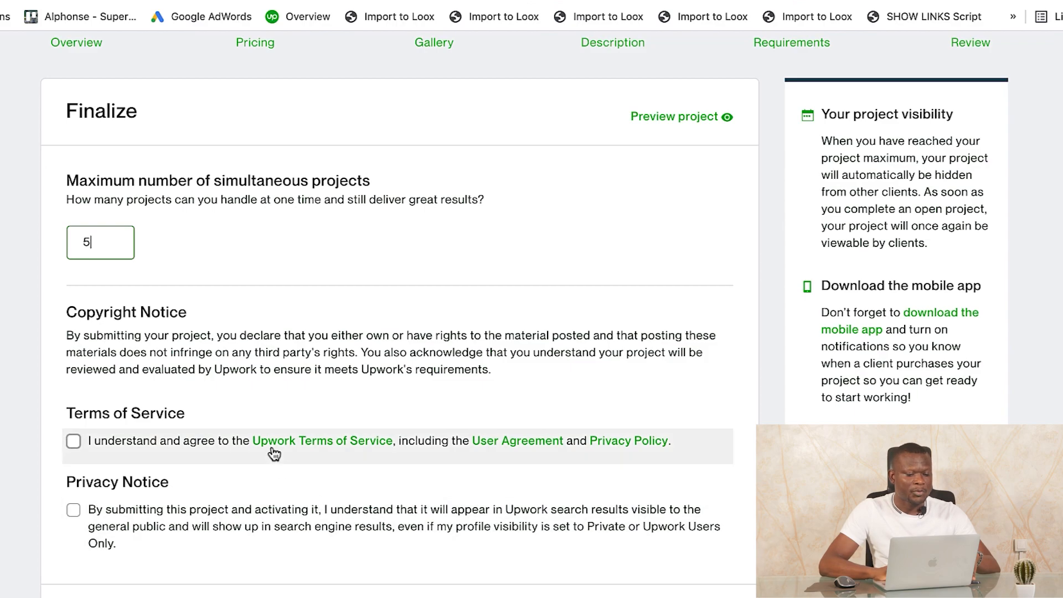
pyautogui.click(73, 447)
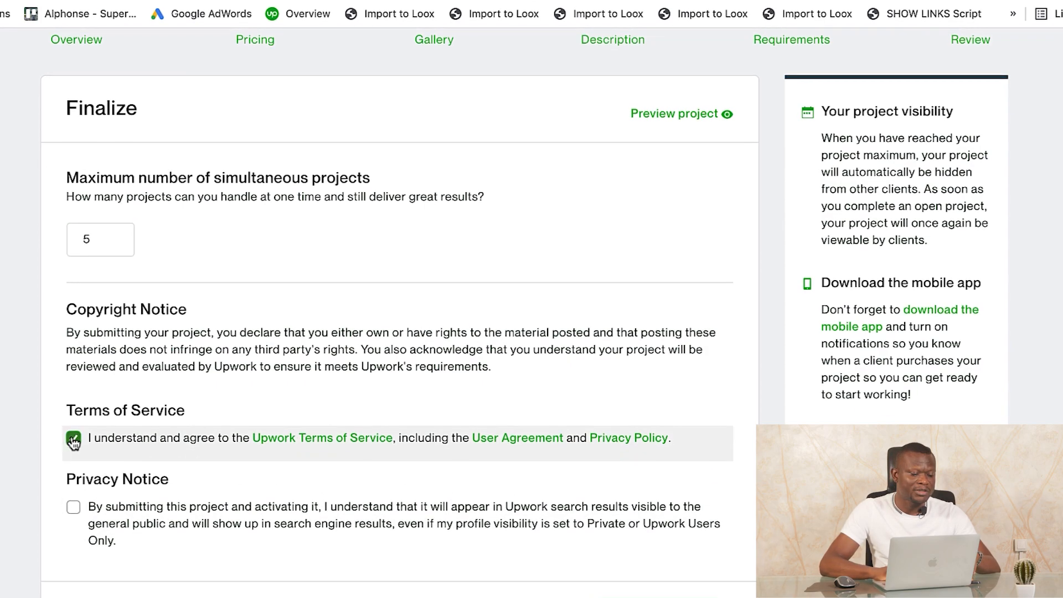
pyautogui.click(73, 510)
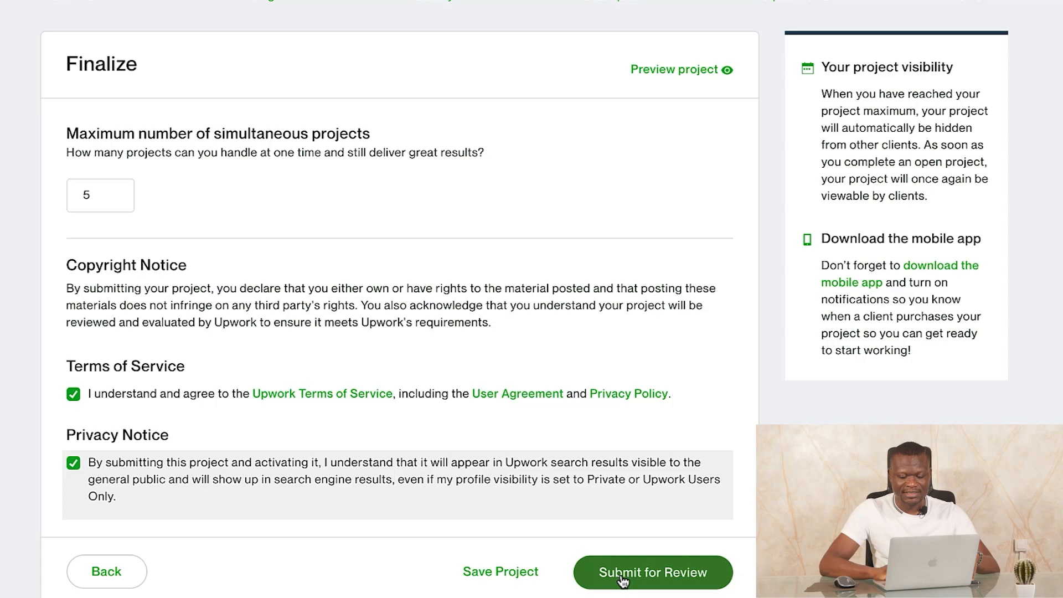
# Submit the project for review, read through the content restrictions, and confirm sending it to review.
pyautogui.click(614, 578)
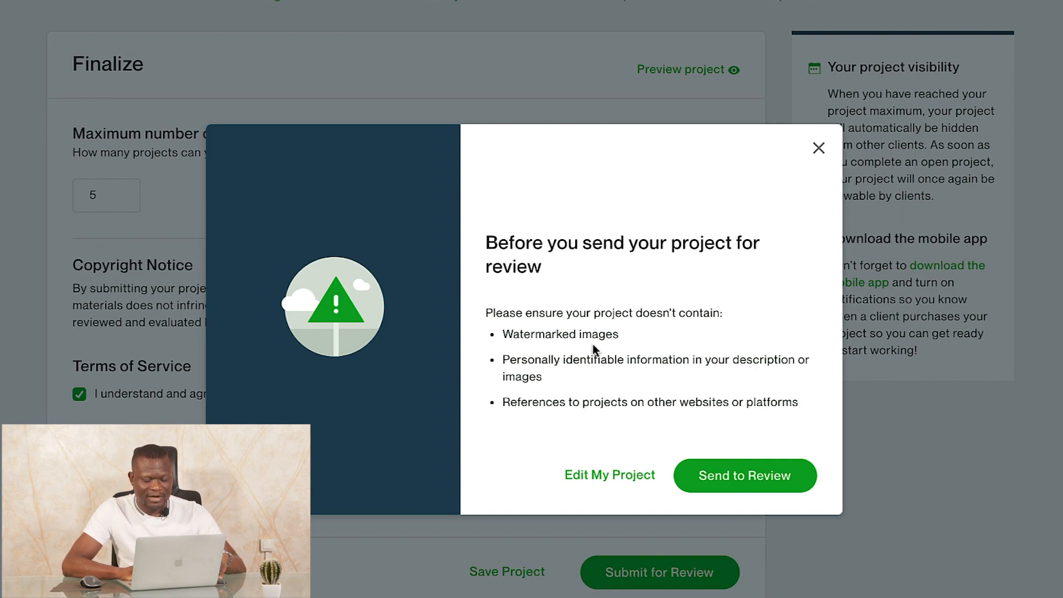
pyautogui.moveTo(620, 335); pyautogui.dragTo(501, 335)
pyautogui.moveTo(544, 381); pyautogui.dragTo(498, 361)
pyautogui.moveTo(799, 403); pyautogui.dragTo(488, 221)
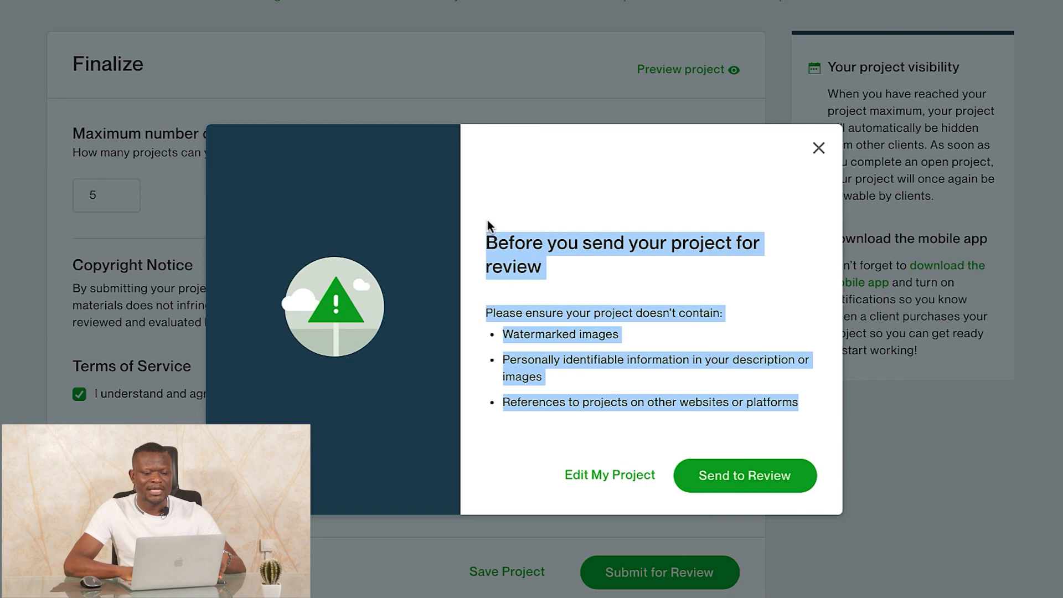
pyautogui.click(551, 320)
pyautogui.click(712, 479)
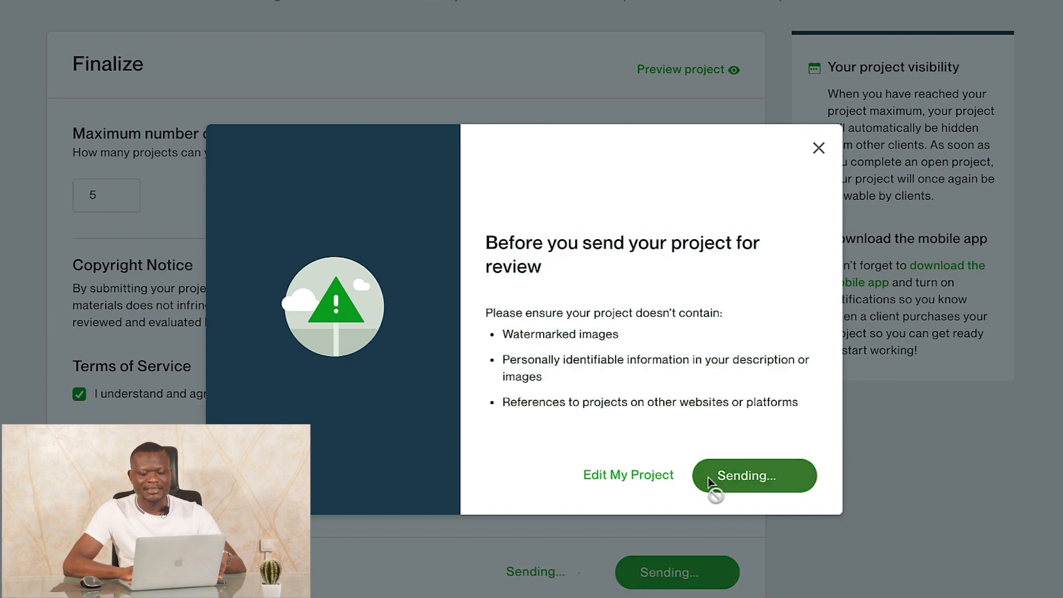